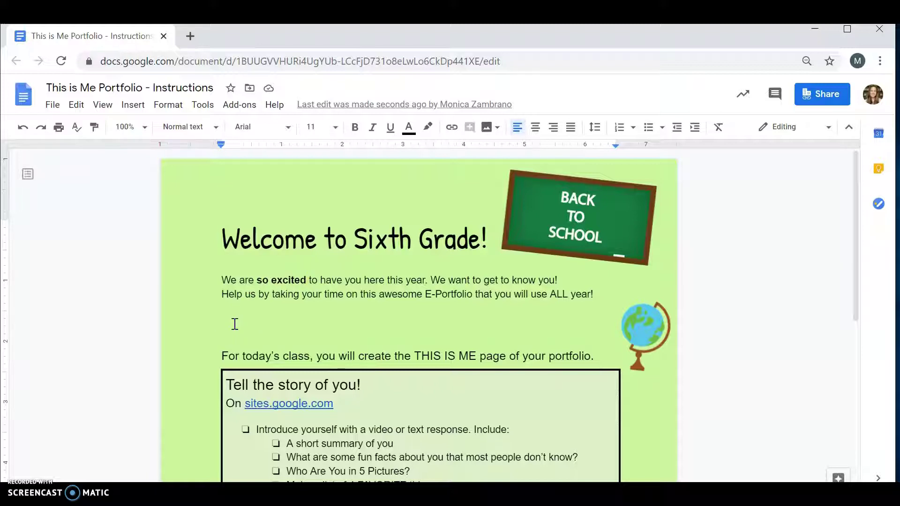
Scroll the portfolio instructions down to the sites.google.com link and bring up its link preview
scroll(235, 324, "down", 3)
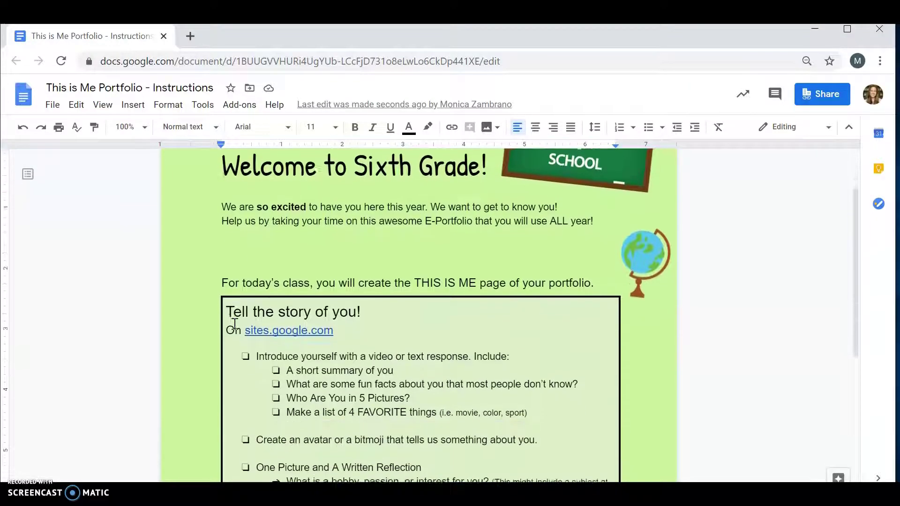
scroll(235, 324, "down", 2)
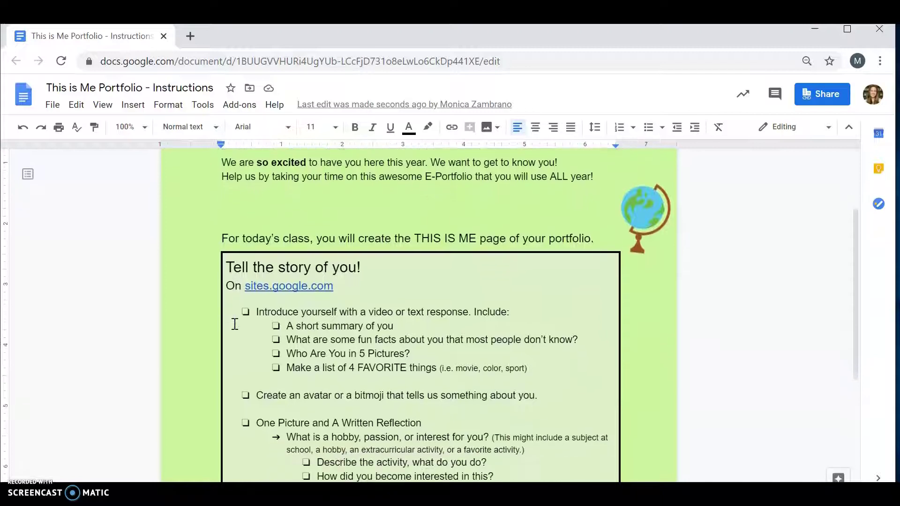
scroll(234, 324, "down", 1)
scroll(235, 324, "down", 2)
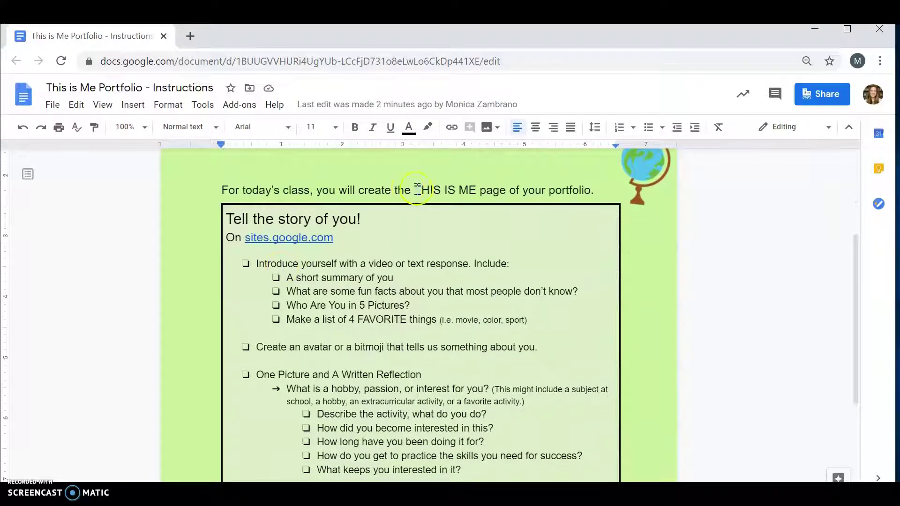
left_click_drag(417, 190, 454, 189)
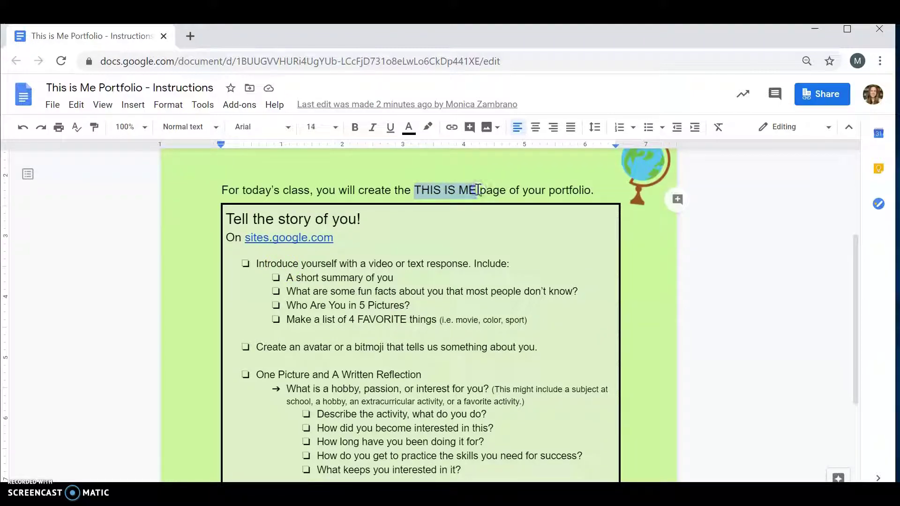
left_click(398, 254)
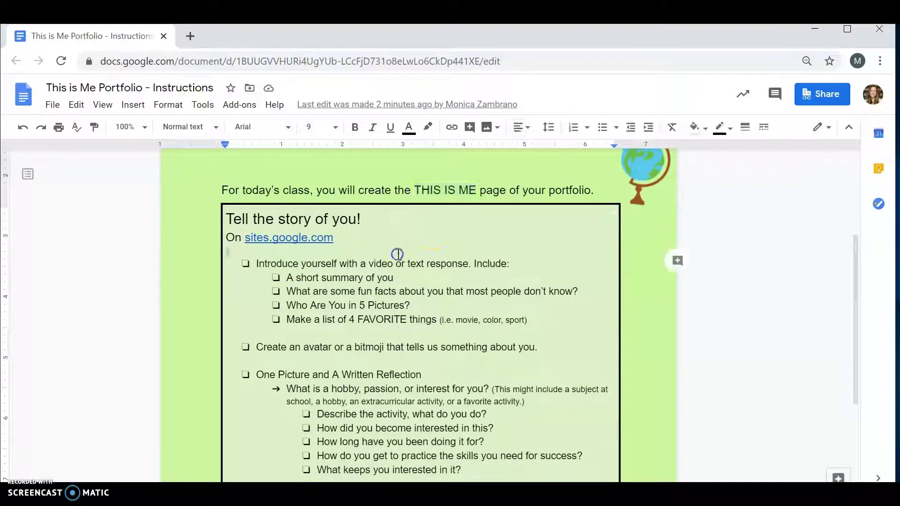
left_click(273, 240)
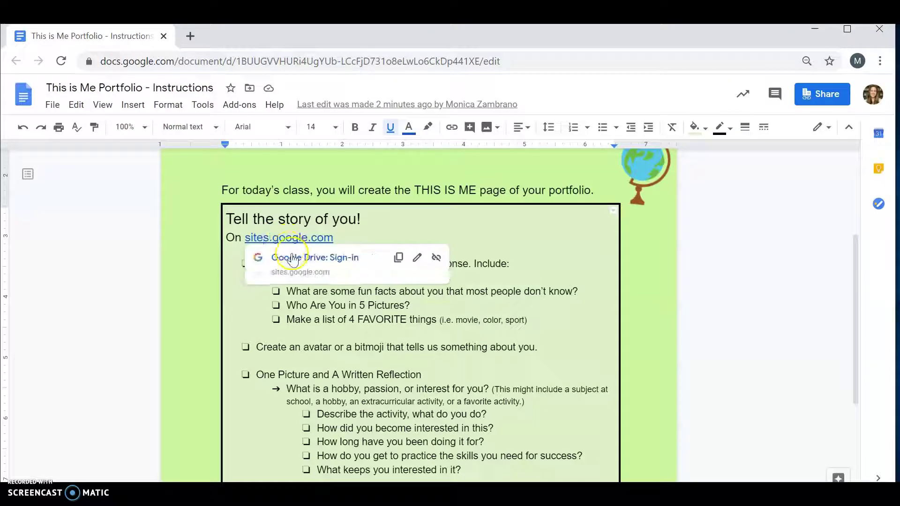
Open sites.google.com, start a blank site, and replace the header placeholder with 'This is Me'
left_click(294, 259)
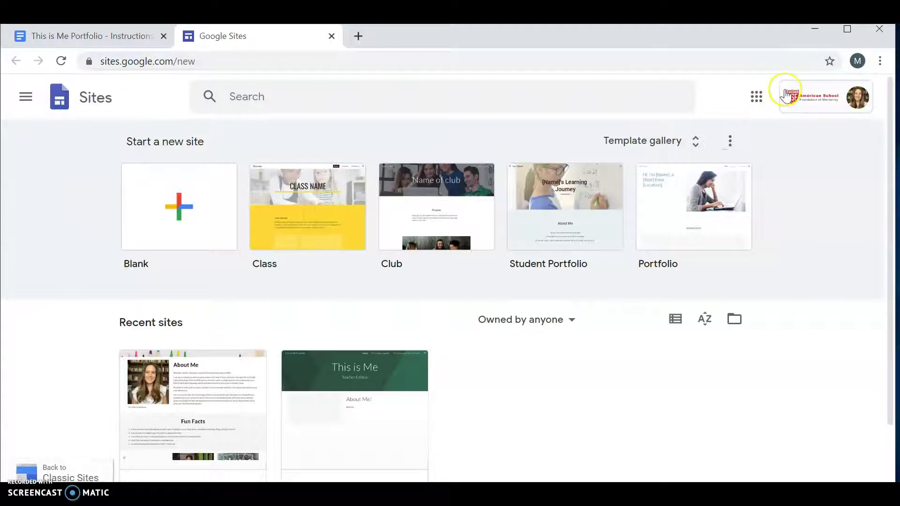
left_click(182, 202)
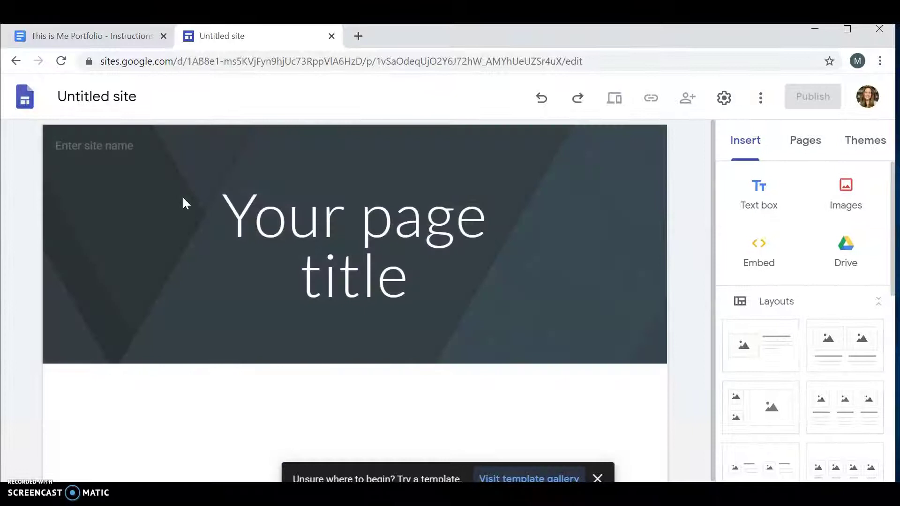
left_click(254, 197)
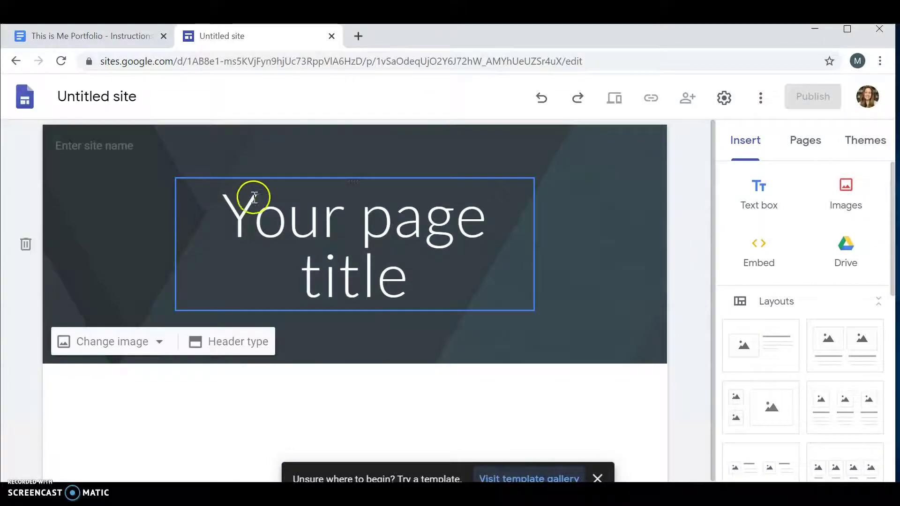
left_click(228, 217)
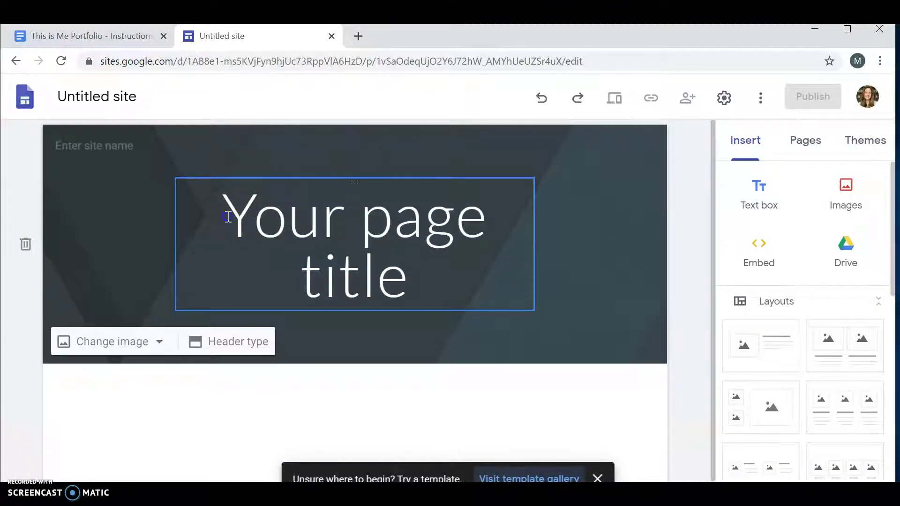
left_click_drag(227, 216, 428, 277)
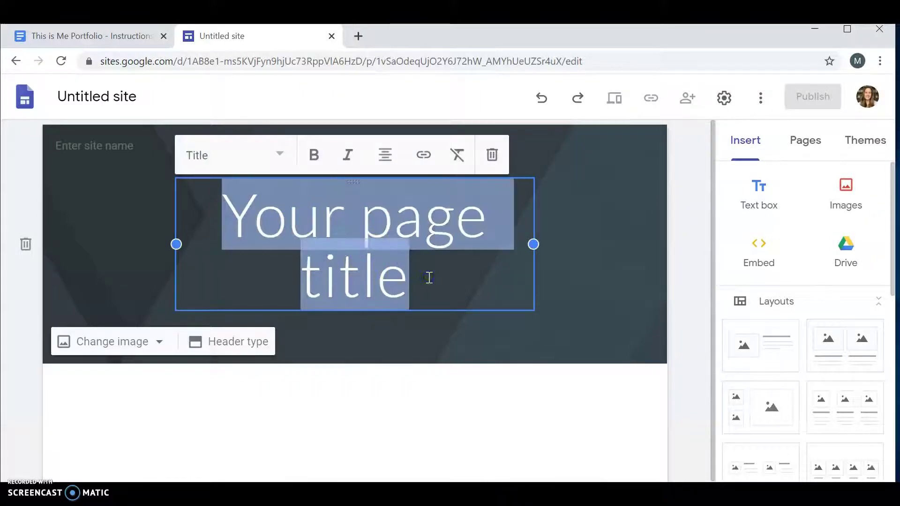
type("This is M")
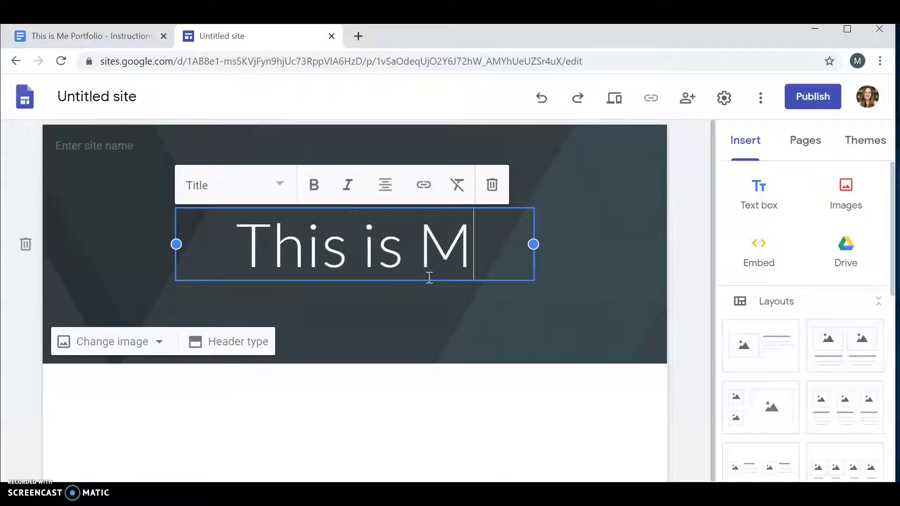
type("e")
left_click(527, 285)
left_click(409, 254)
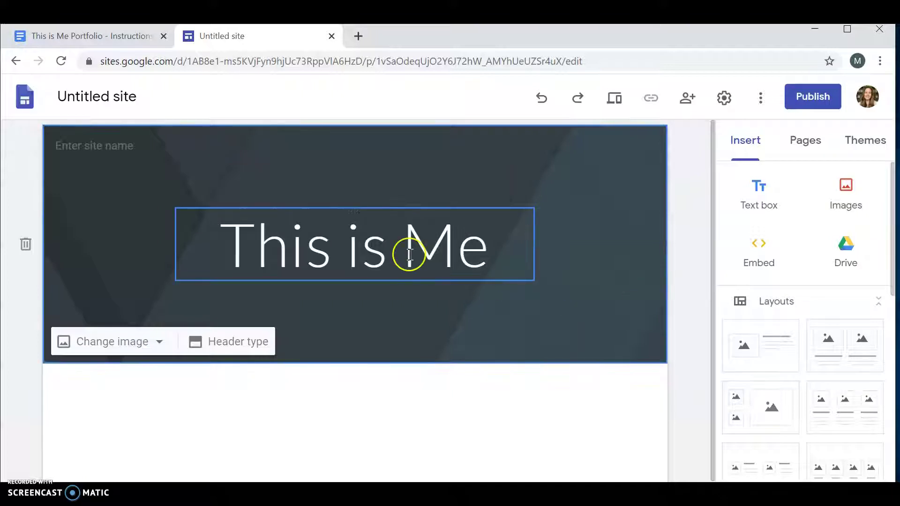
Add a new site page named 'Me as a Learner'
left_click(807, 142)
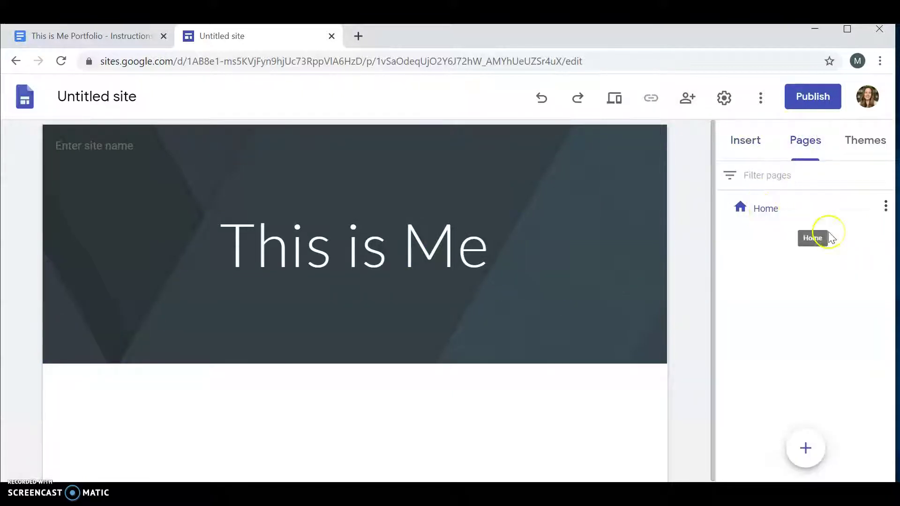
left_click(805, 448)
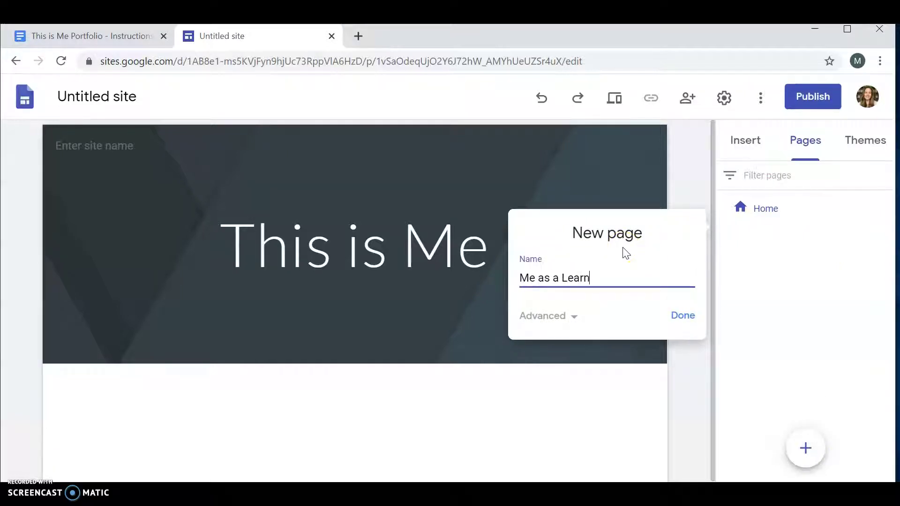
type("Me as a Learner")
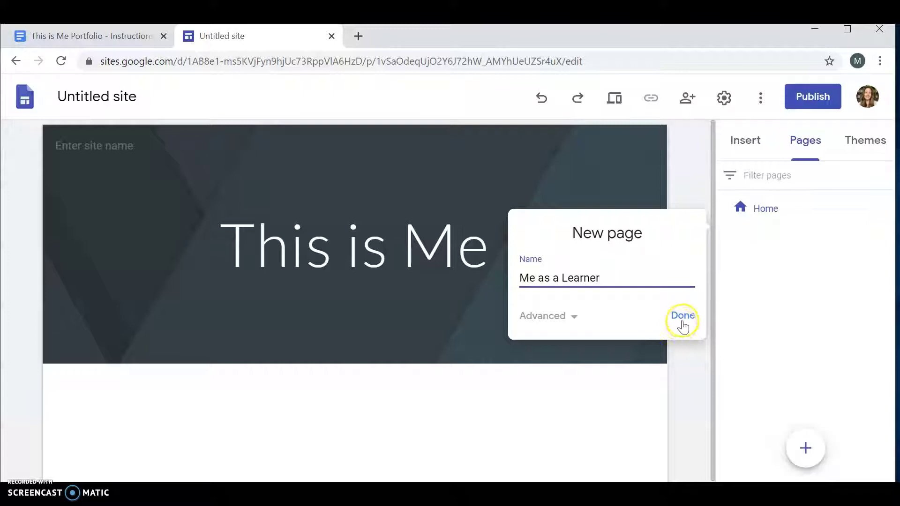
left_click(682, 323)
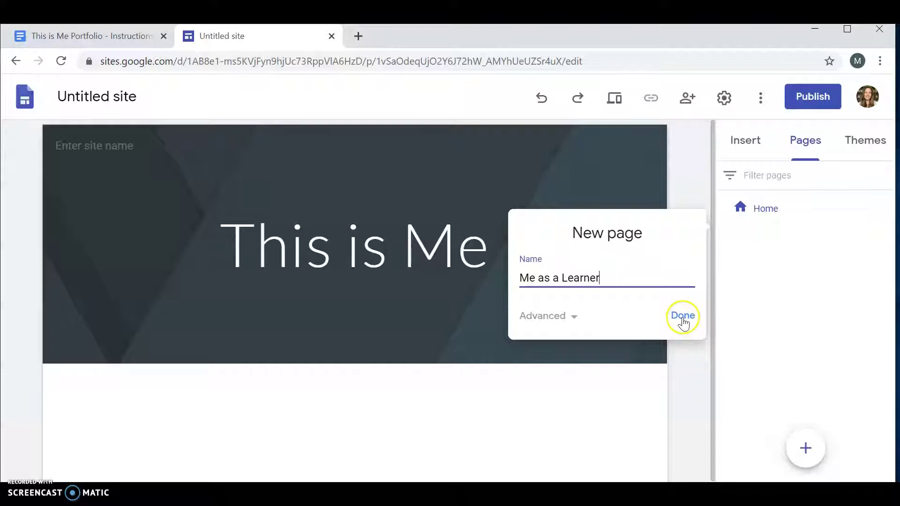
Add the 'Me as part of a Community' page, then go back to Home
left_click(807, 449)
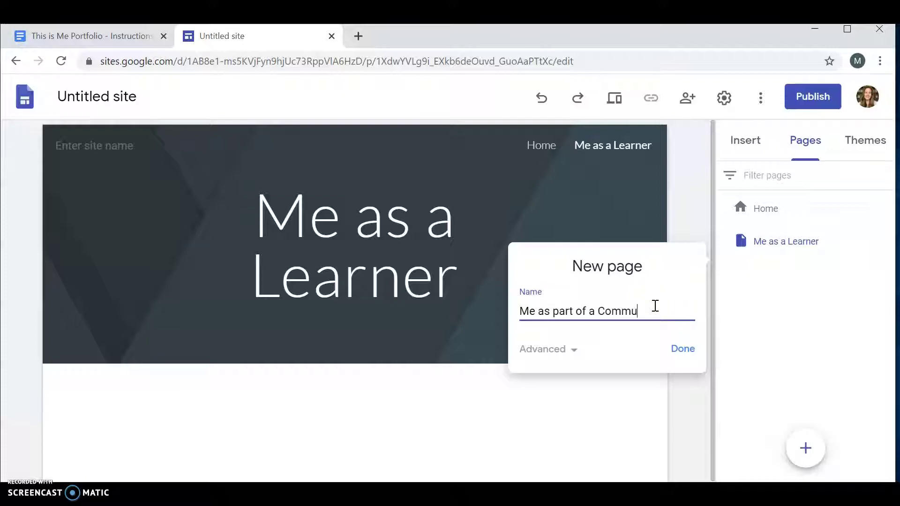
left_click(684, 349)
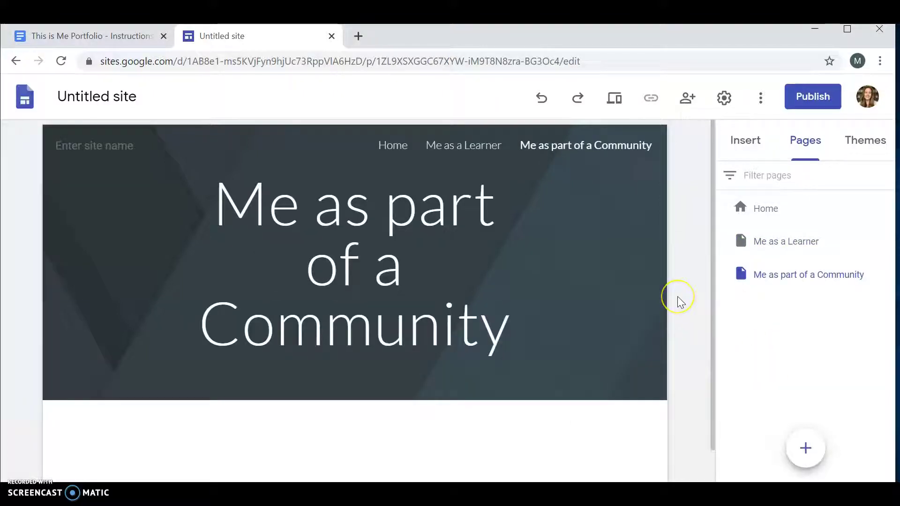
left_click(759, 149)
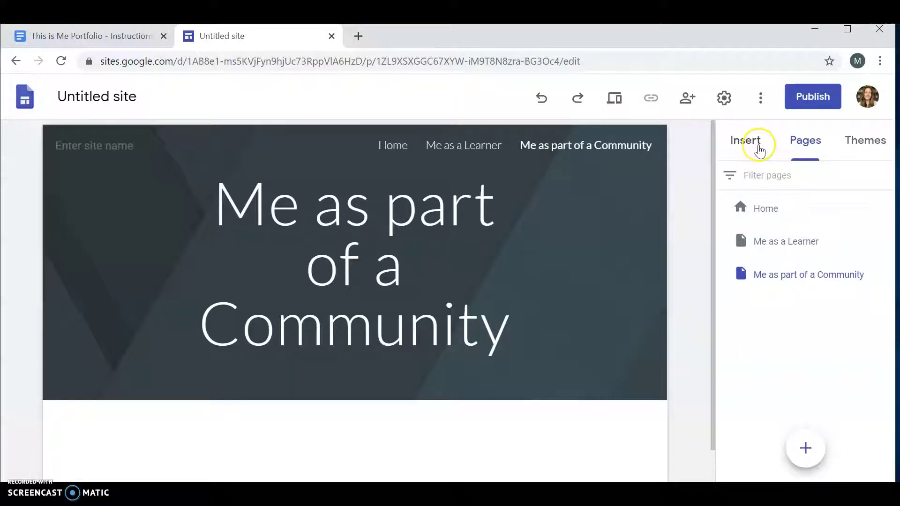
left_click(747, 148)
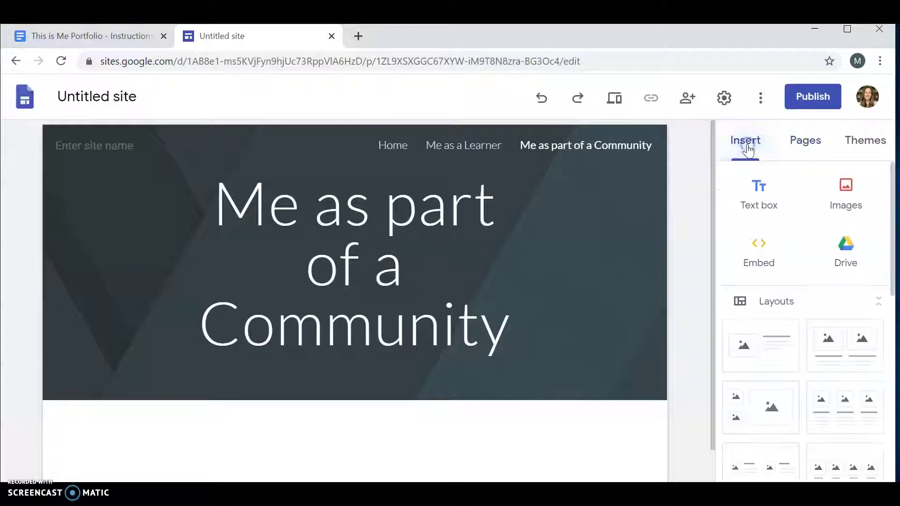
left_click(387, 145)
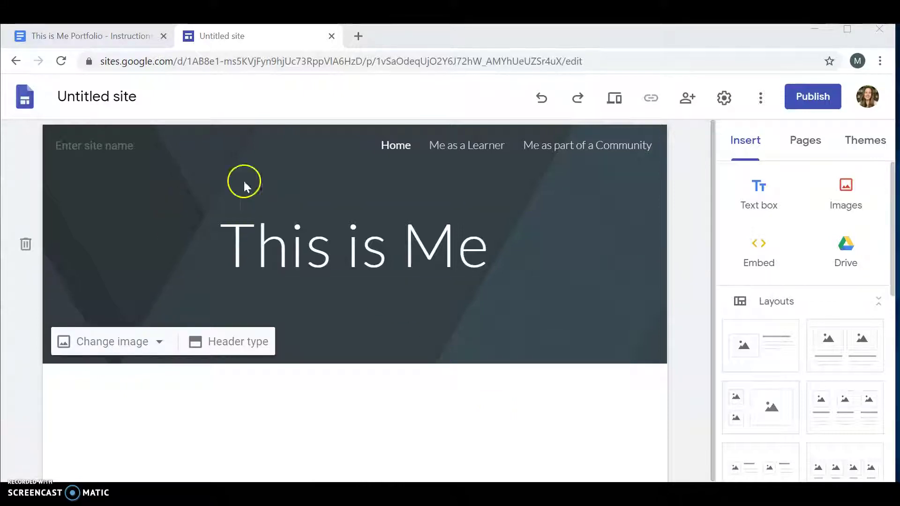
Highlight the 'Introduce yourself' line in the instructions document
left_click(92, 38)
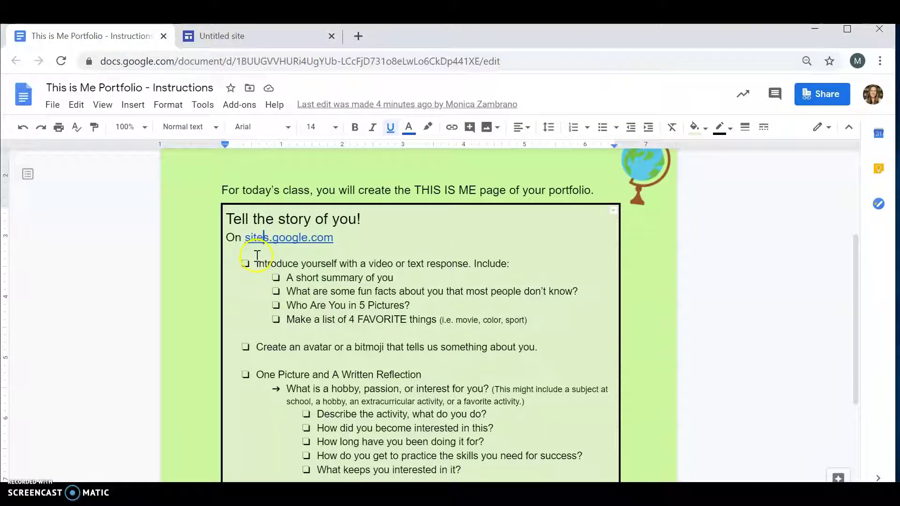
left_click_drag(257, 263, 482, 266)
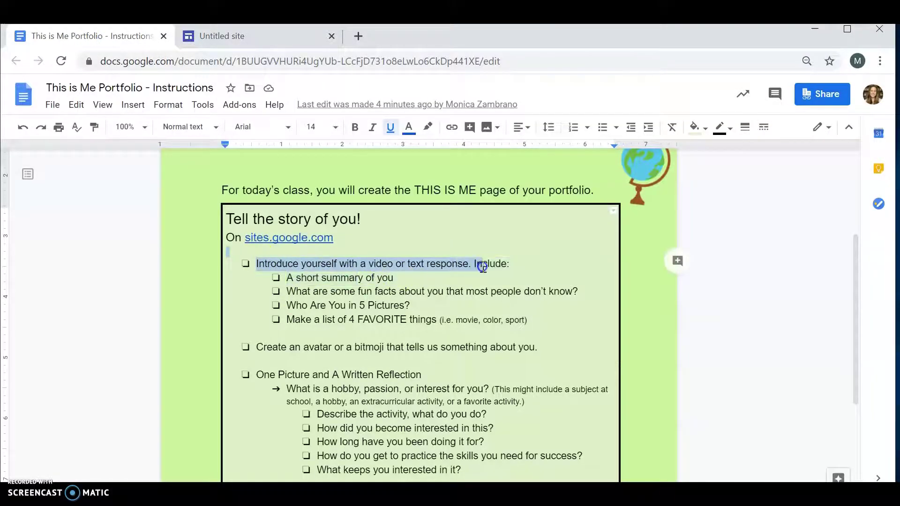
left_click(243, 35)
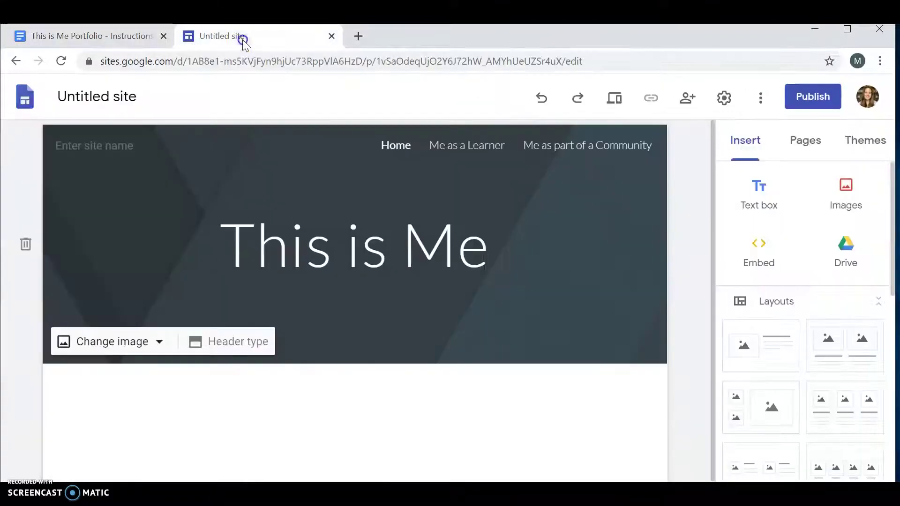
Drop the image-and-text layout below the header and open the image placeholder's fill options
scroll(640, 367, "down", 1)
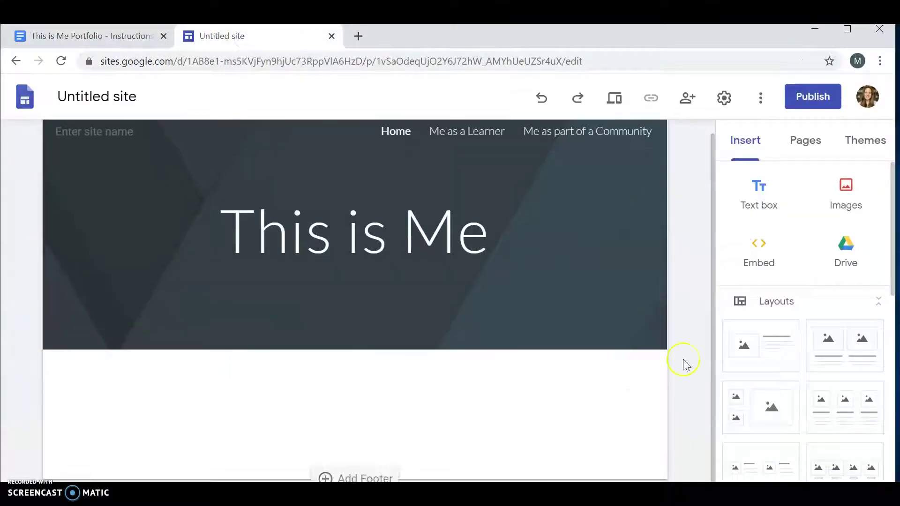
left_click(762, 355)
left_click_drag(762, 355, 301, 407)
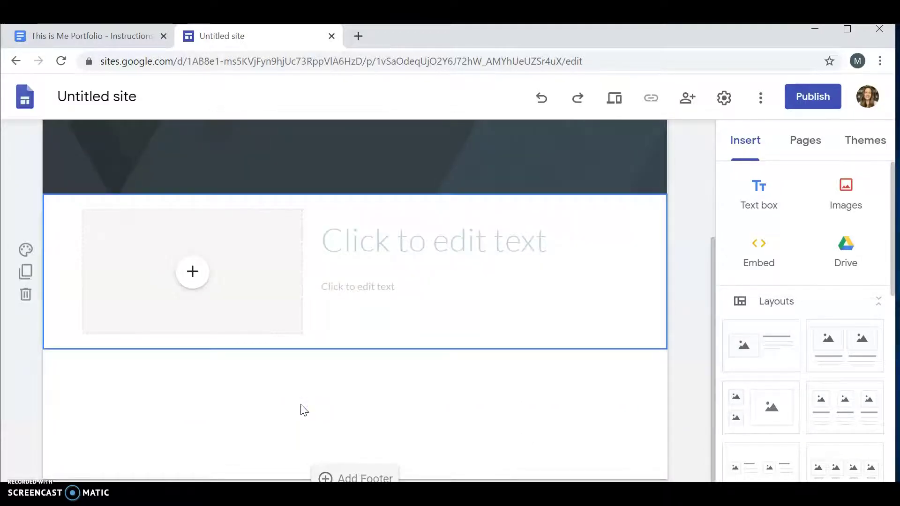
left_click(190, 273)
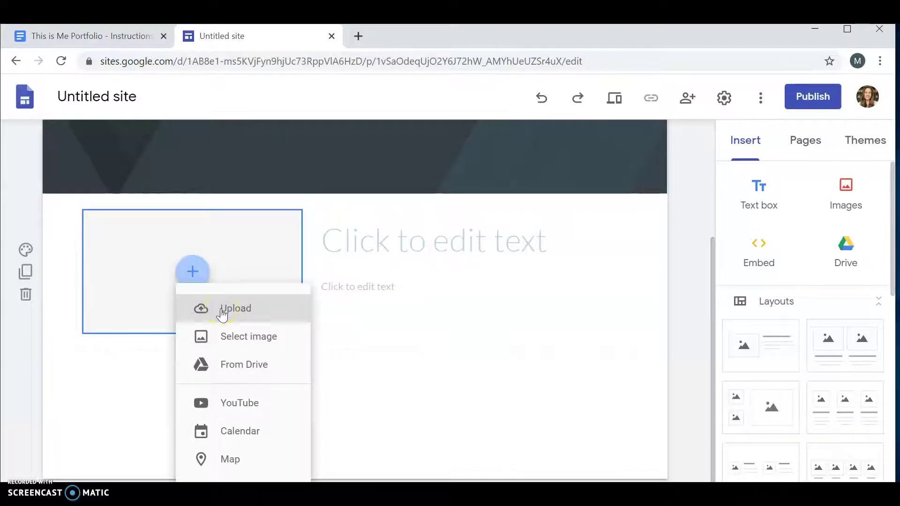
Upload the portrait photo from the computer into the section's image slot
left_click(221, 309)
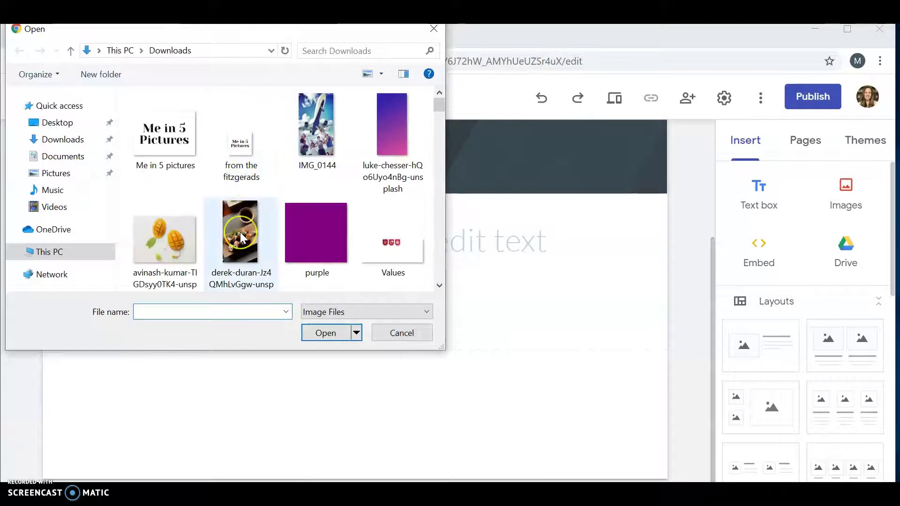
scroll(240, 232, "down", 15)
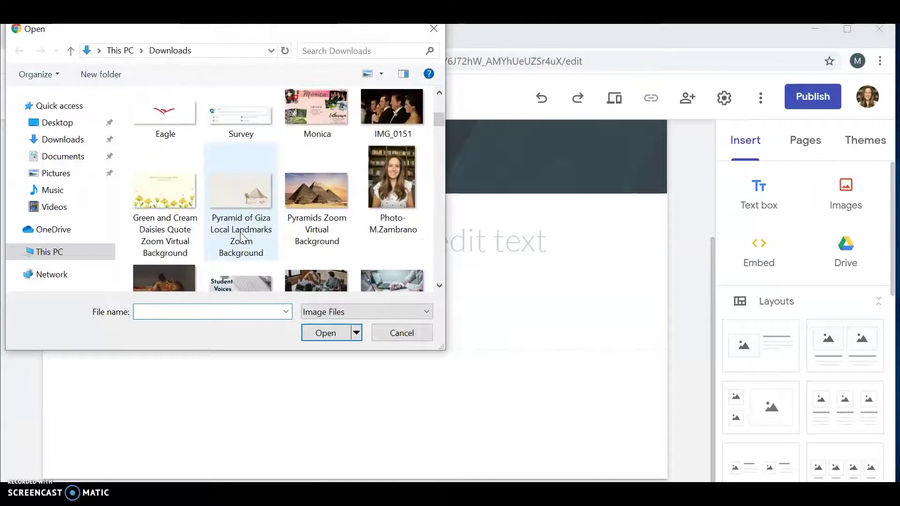
left_click(373, 182)
left_click(331, 335)
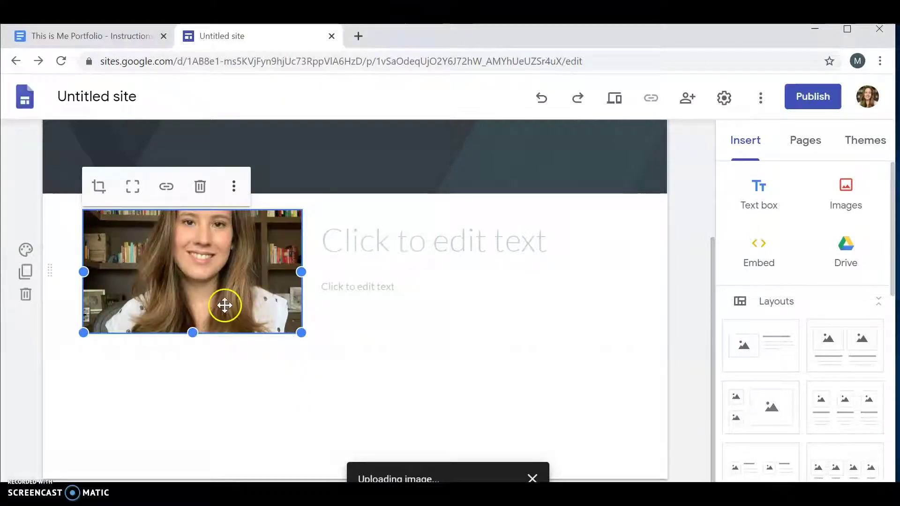
Stretch the photo taller and adjust its crop framing
left_click_drag(192, 333, 192, 480)
scroll(322, 374, "down", 1)
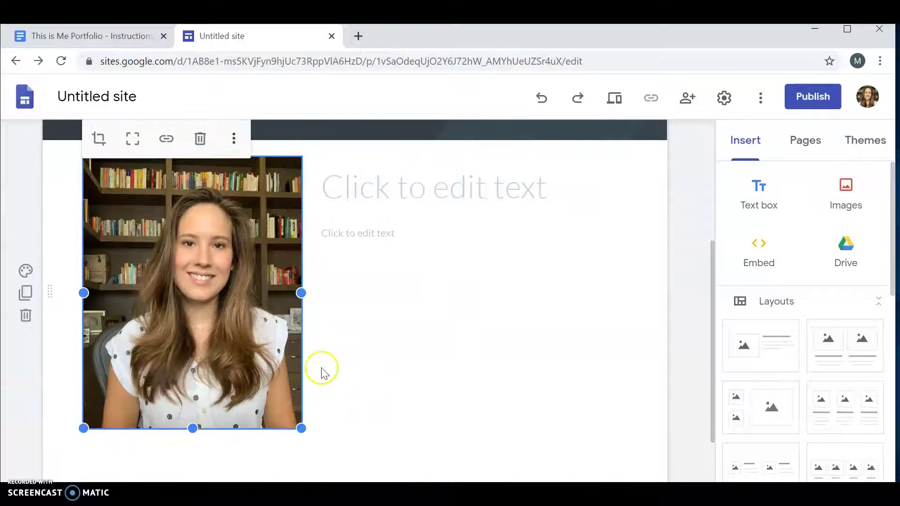
double_click(245, 342)
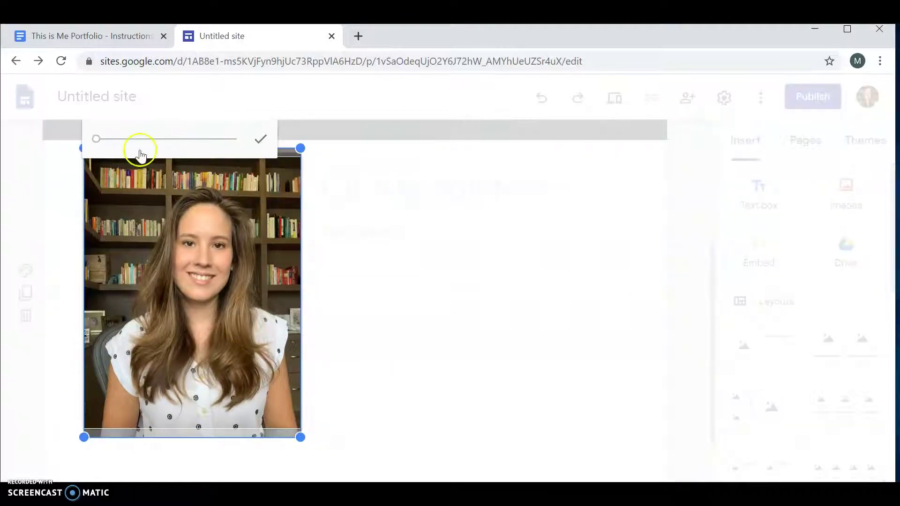
mouse_move(97, 139)
left_mouse_down()
mouse_move(126, 140)
mouse_move(98, 140)
left_mouse_up()
Finish the crop, title the section 'About Me', and add a one-line self-introduction
left_click(387, 248)
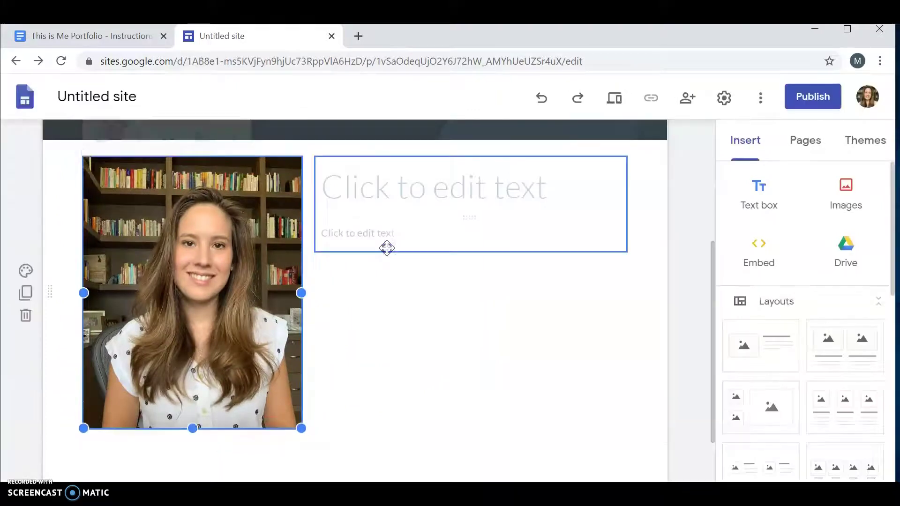
left_click(424, 185)
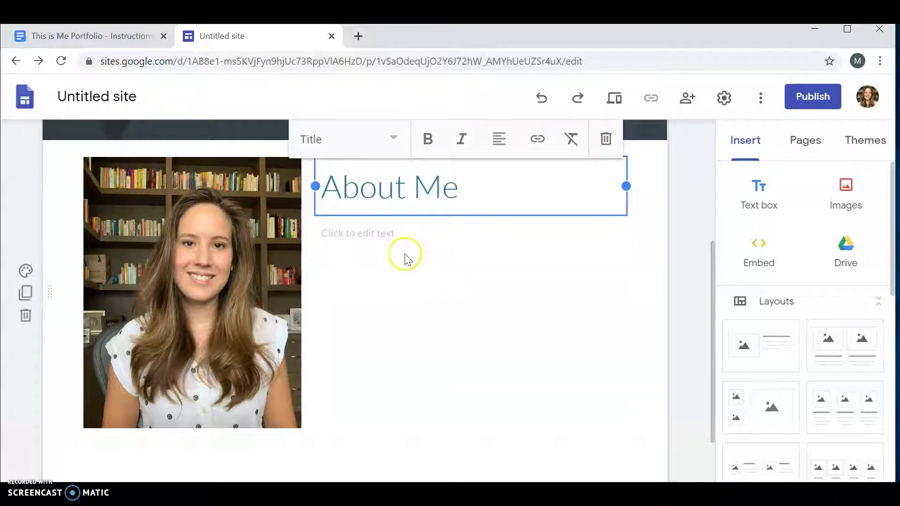
left_click(372, 234)
left_click(129, 36)
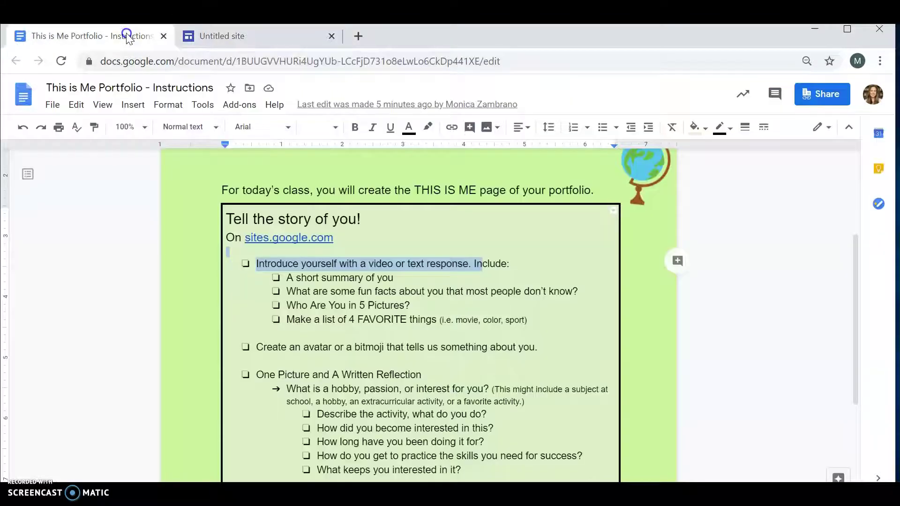
left_click(295, 266)
left_click_drag(285, 278, 396, 277)
left_click(217, 36)
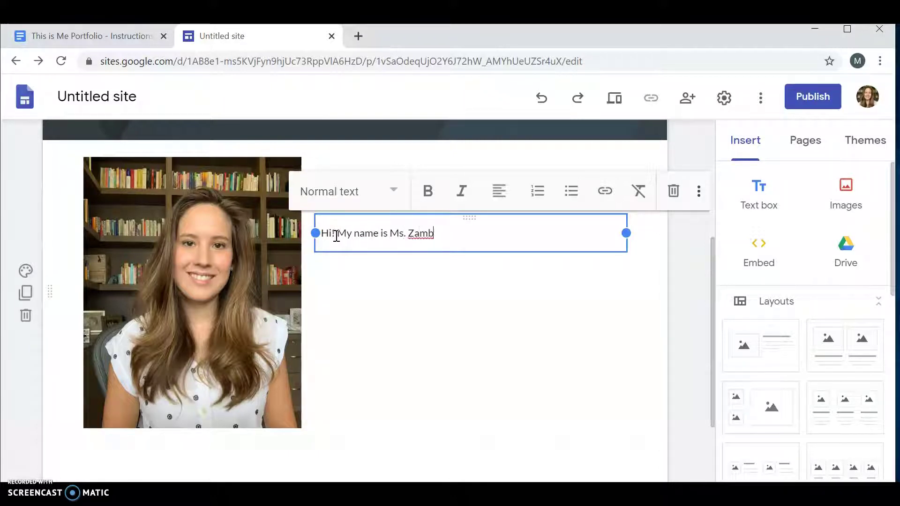
left_click(362, 312)
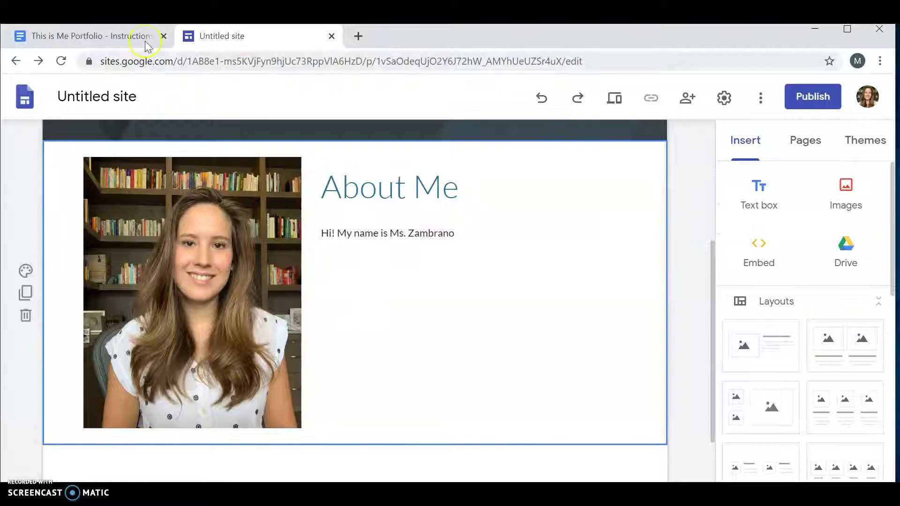
Open the example portfolio site from the instructions' link in a new tab
scroll(311, 230, "up", 5)
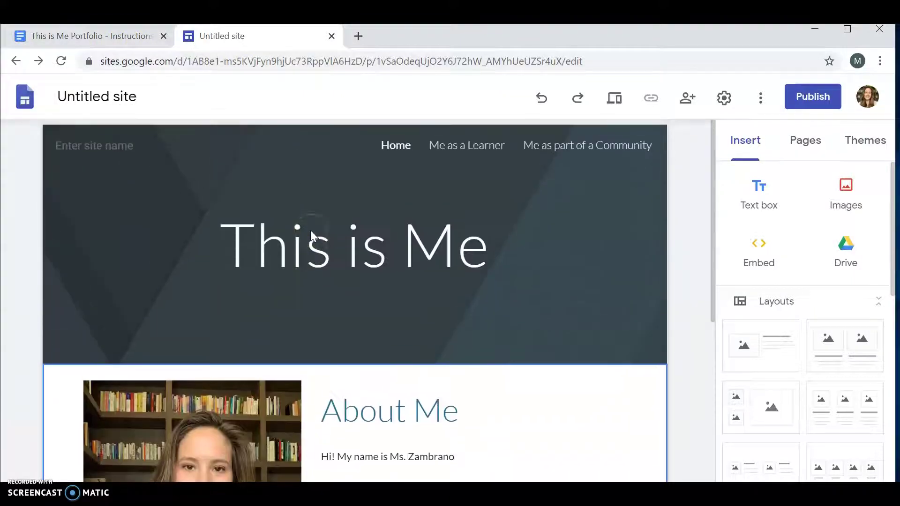
scroll(310, 386, "down", 2)
scroll(311, 388, "down", 1)
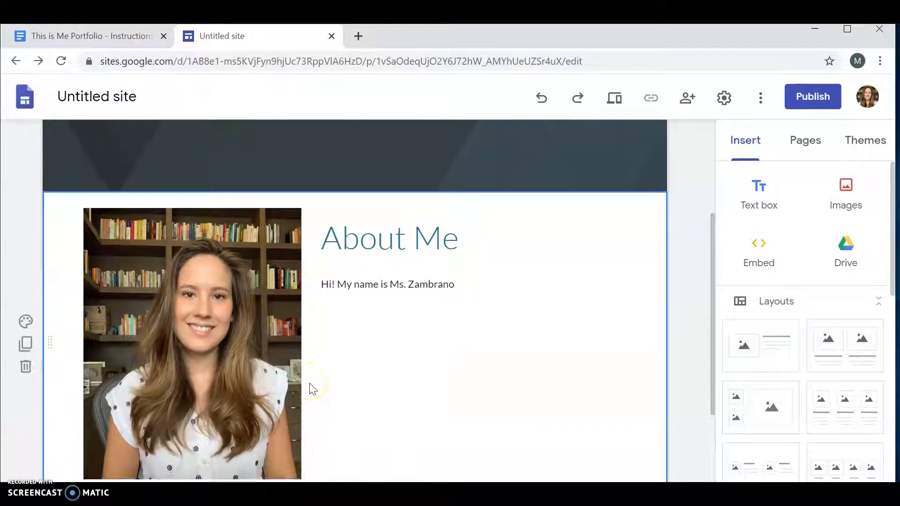
left_click(120, 42)
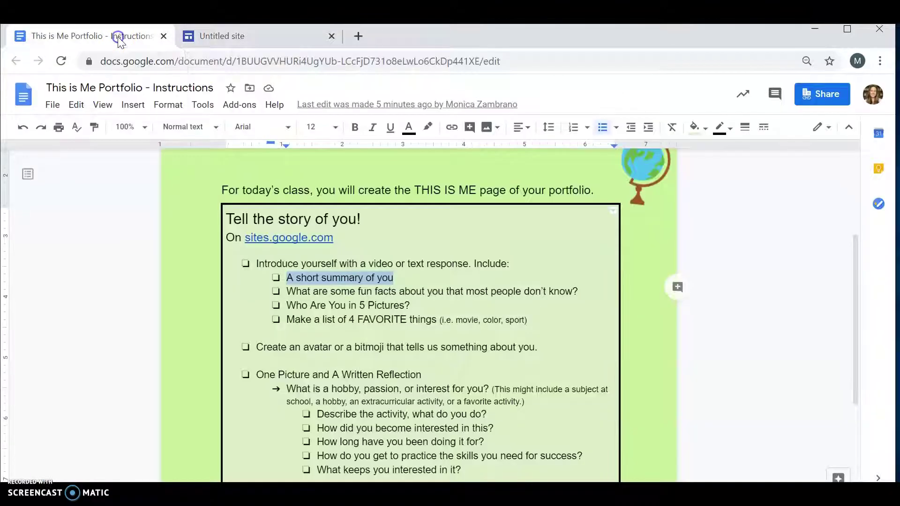
left_click(418, 362)
scroll(418, 363, "down", 3)
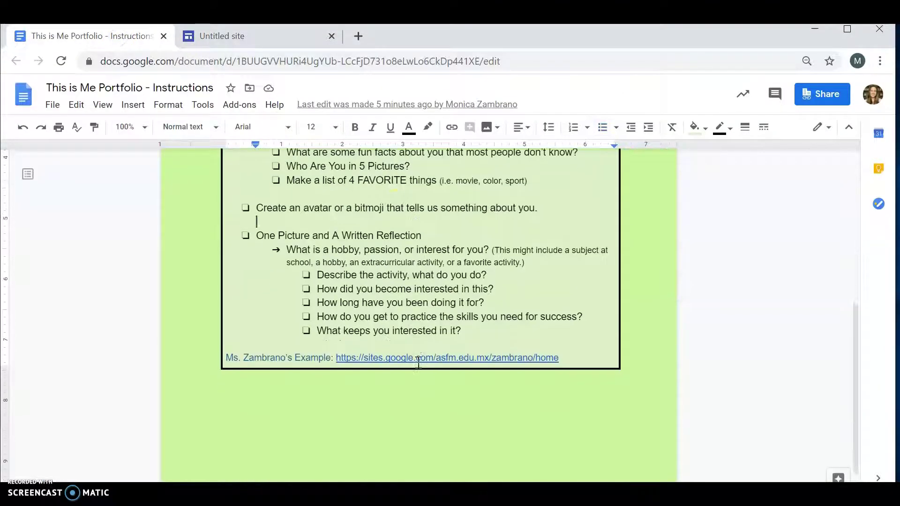
left_click(376, 358)
left_click(415, 376)
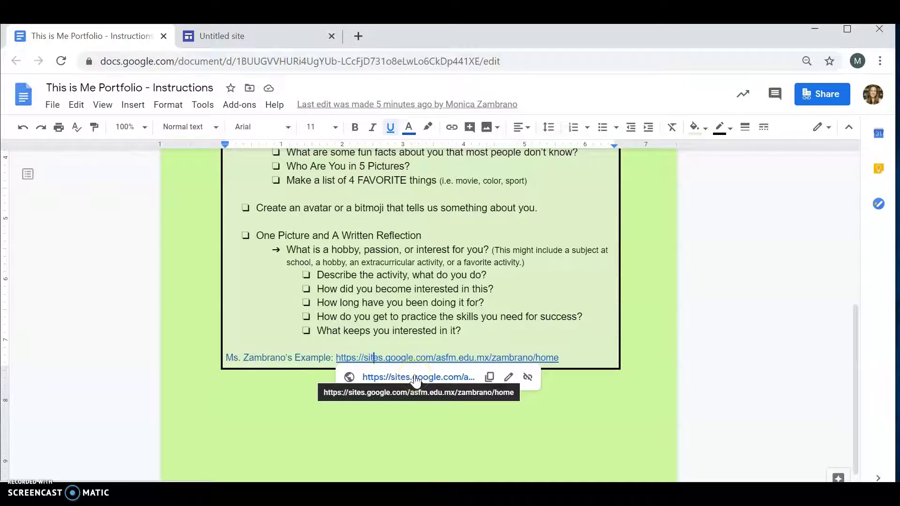
left_click(416, 378)
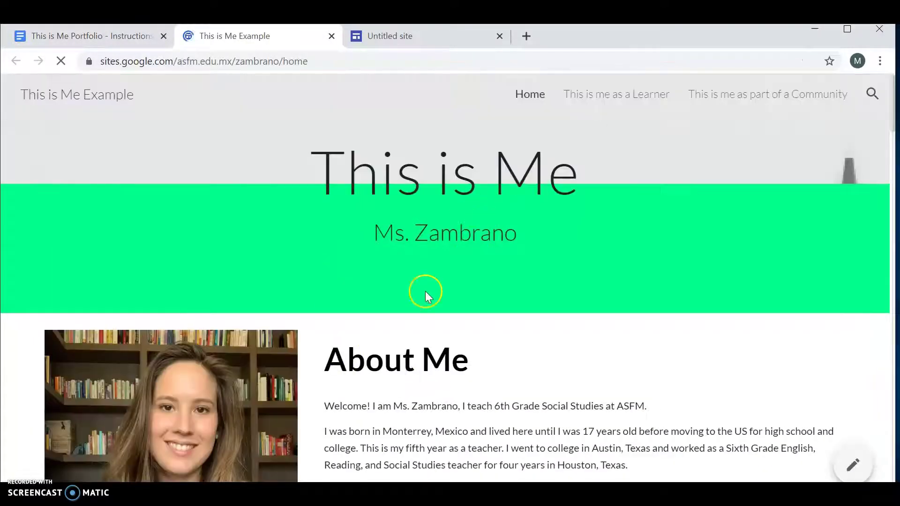
scroll(384, 358, "down", 2)
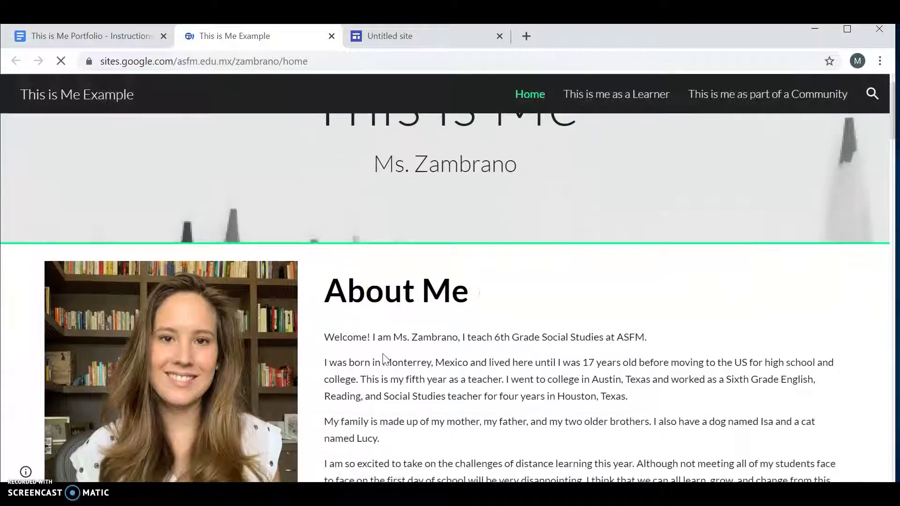
scroll(382, 355, "down", 2)
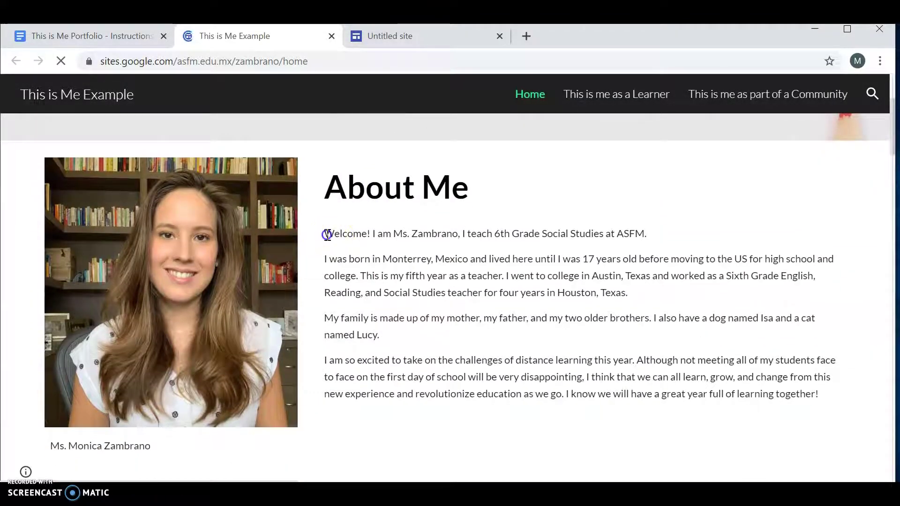
Copy the example's four About Me paragraphs and paste them over the introduction line
left_click_drag(327, 234, 846, 427)
key("ctrl+c")
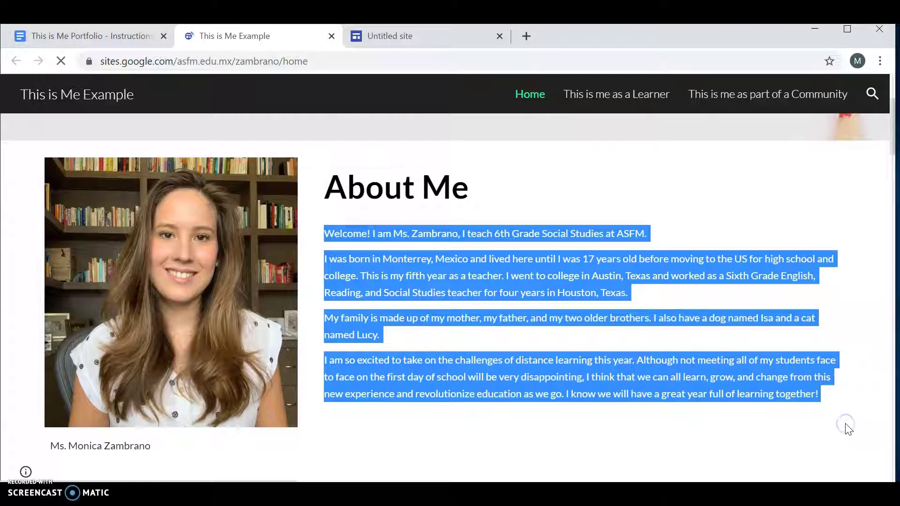
left_click(382, 36)
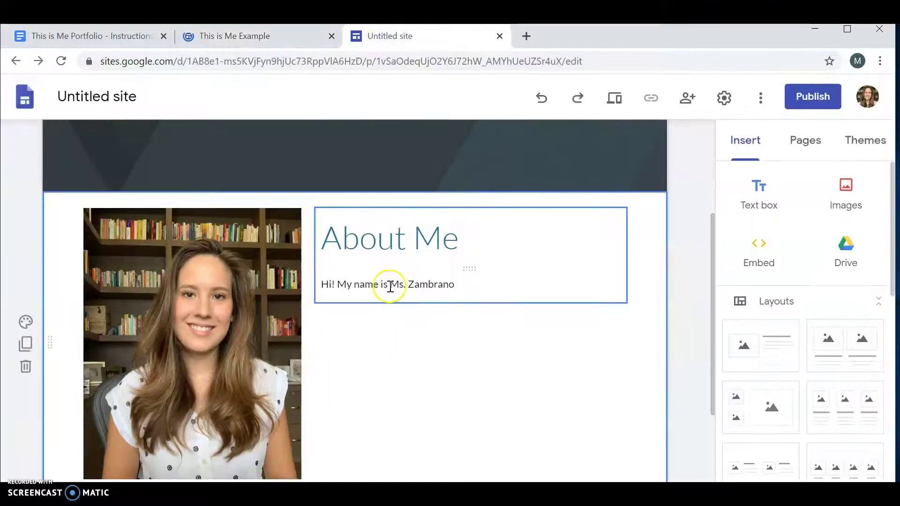
left_click(322, 284)
left_click_drag(322, 284, 473, 286)
key("ctrl+v")
Review the pasted biography, highlighting the birthplace and high school/college details
scroll(482, 310, "up", 2)
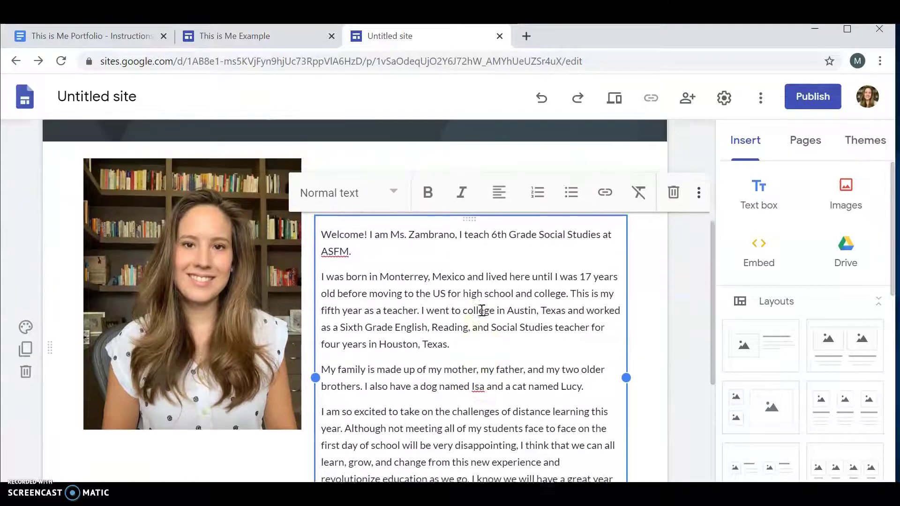
left_click(635, 330)
left_click(596, 409)
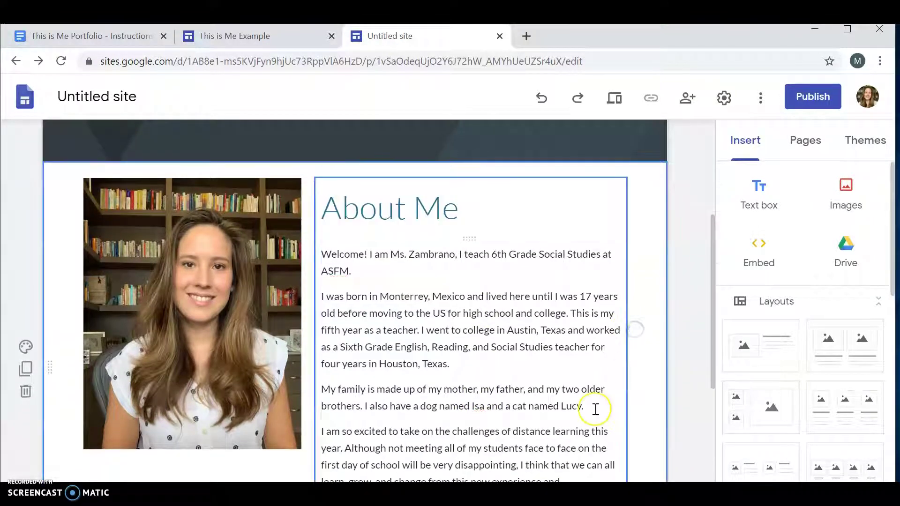
scroll(595, 409, "down", 1)
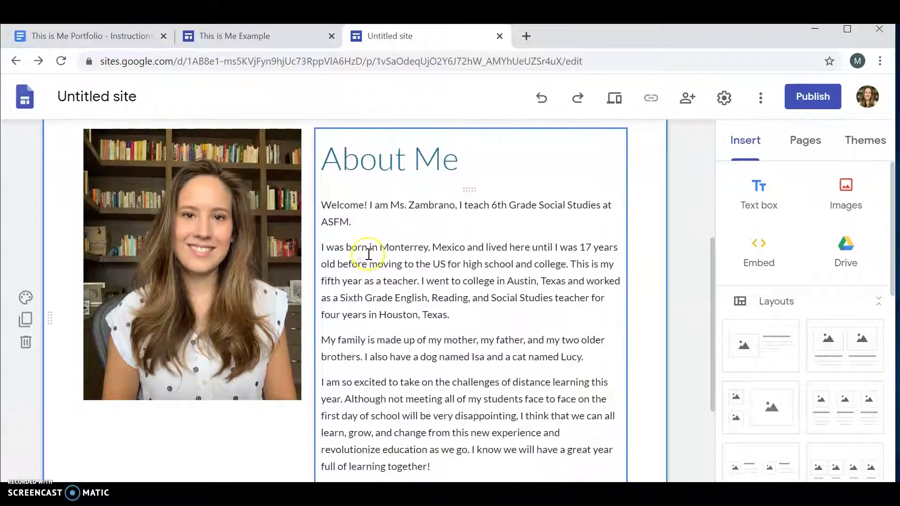
double_click(367, 251)
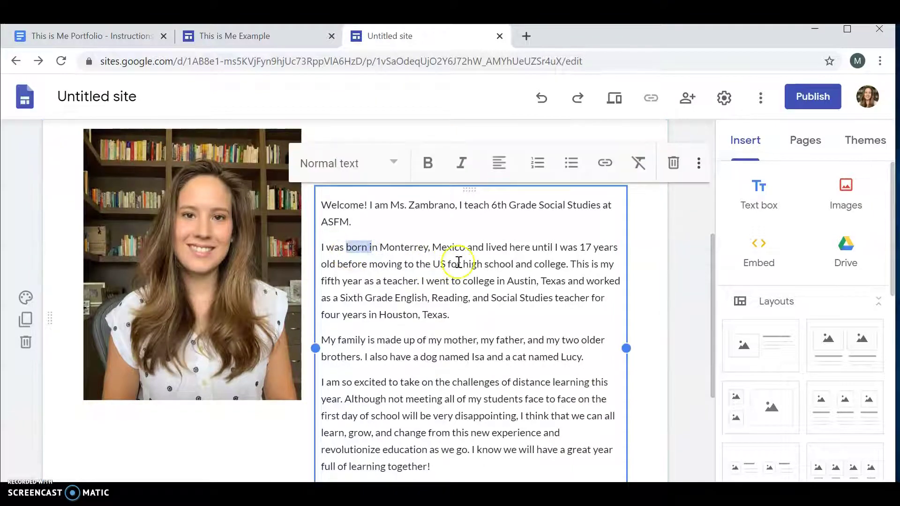
left_click(436, 264)
left_click_drag(436, 264, 548, 266)
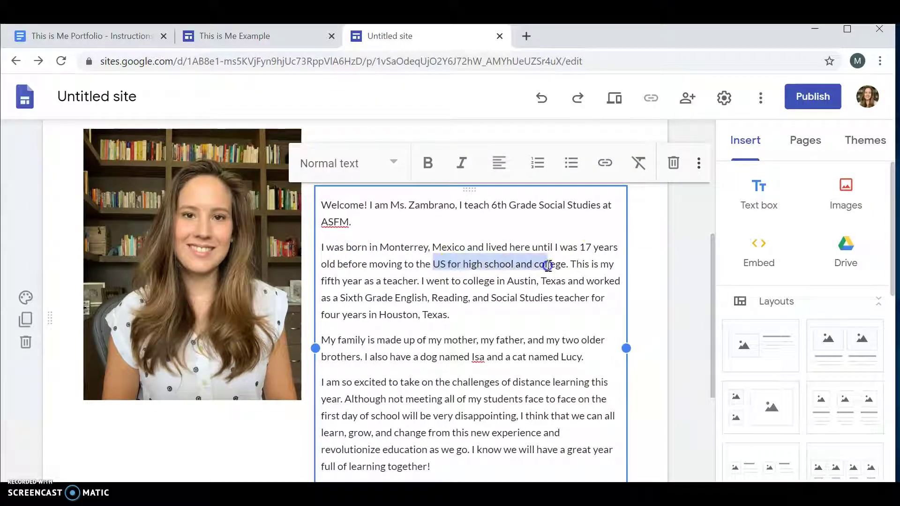
scroll(460, 323, "down", 1)
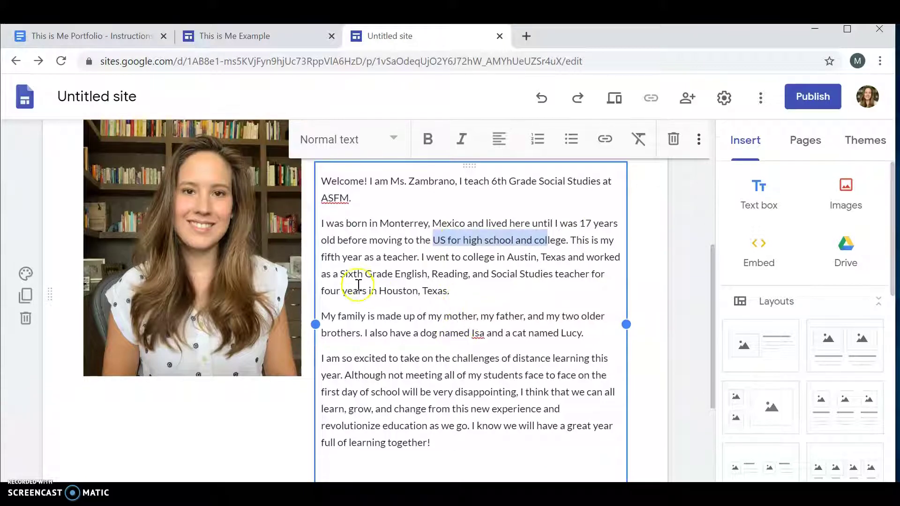
Go through the family and closing paragraphs of the biography, then finish editing it
left_click(341, 277)
left_click_drag(342, 277, 441, 291)
scroll(468, 342, "down", 1)
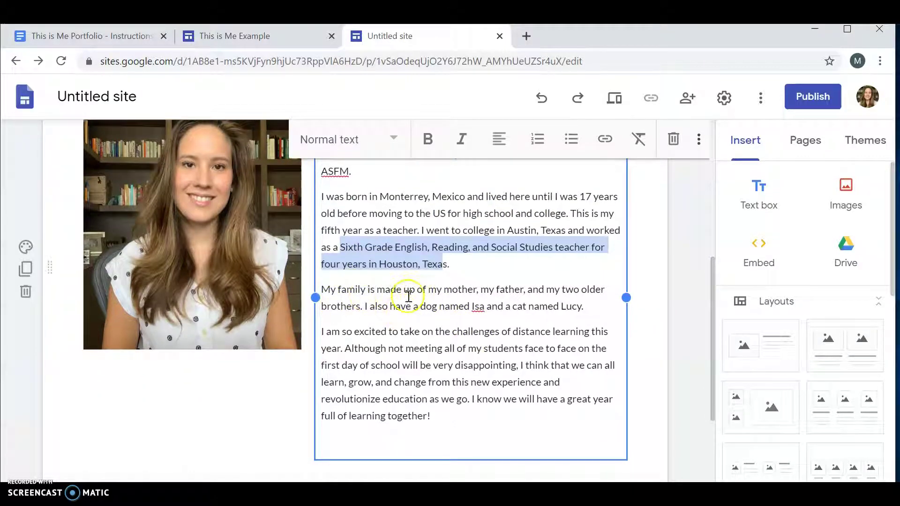
left_click_drag(334, 291, 474, 295)
left_click(453, 393)
left_click(334, 351)
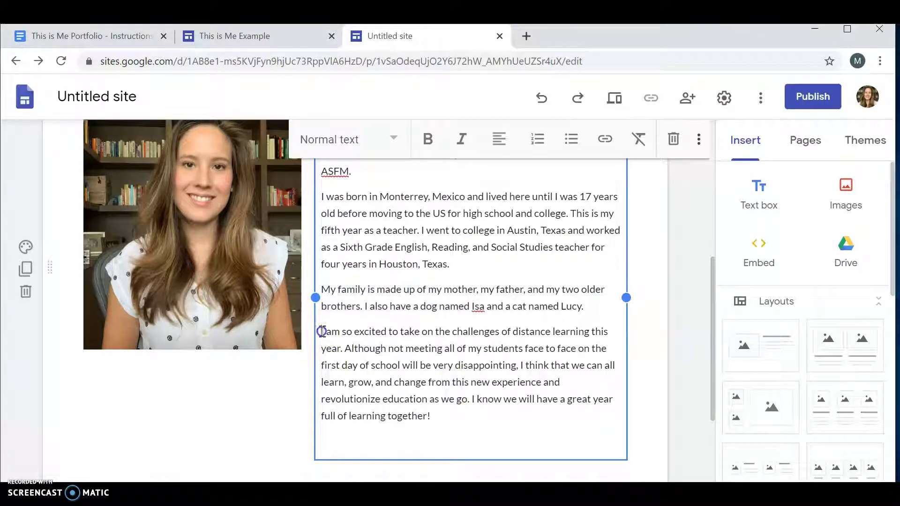
left_click_drag(323, 331, 475, 335)
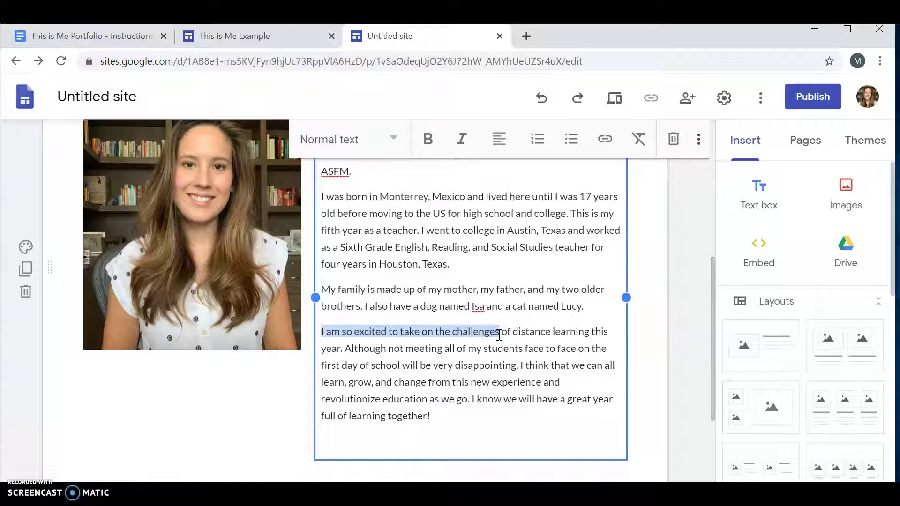
left_click(496, 367)
scroll(497, 367, "up", 2)
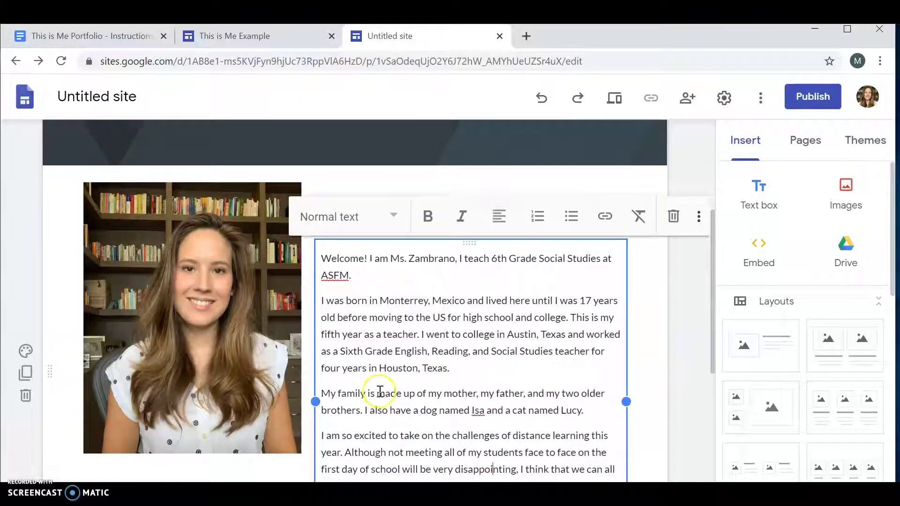
left_click(641, 335)
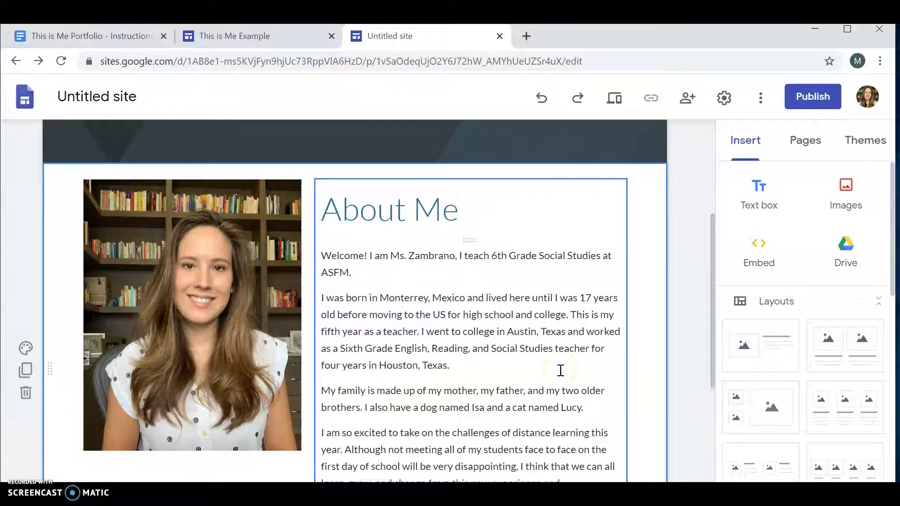
scroll(560, 370, "down", 1)
Mark the fun facts question in the instructions and scroll the example site to Fun Facts
left_click(99, 37)
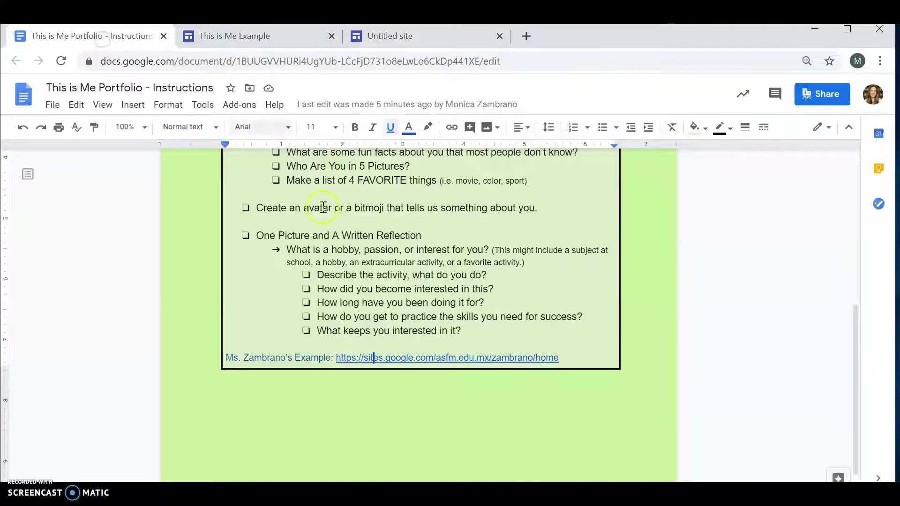
scroll(323, 207, "up", 2)
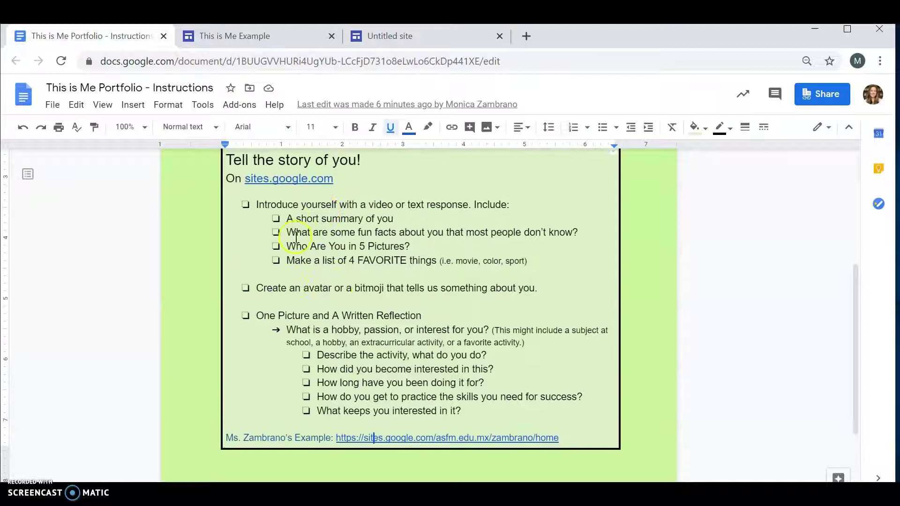
left_click_drag(321, 231, 545, 234)
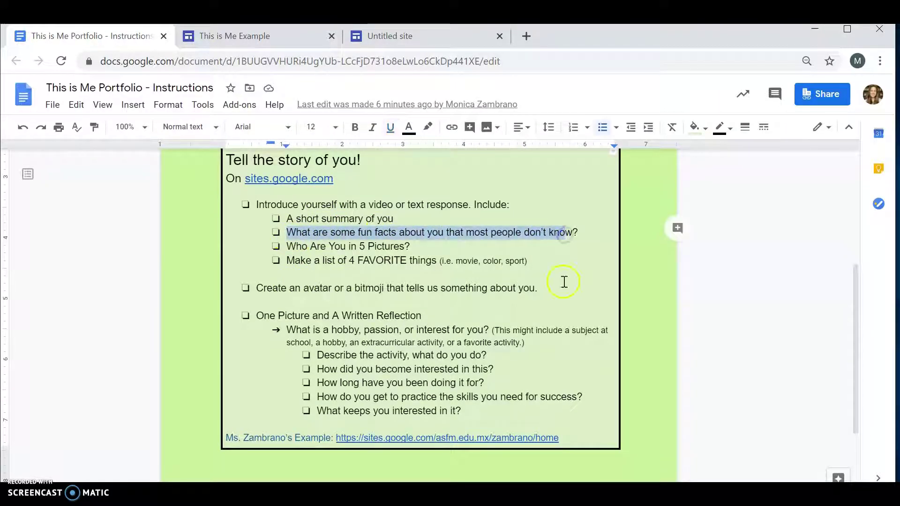
left_click(268, 42)
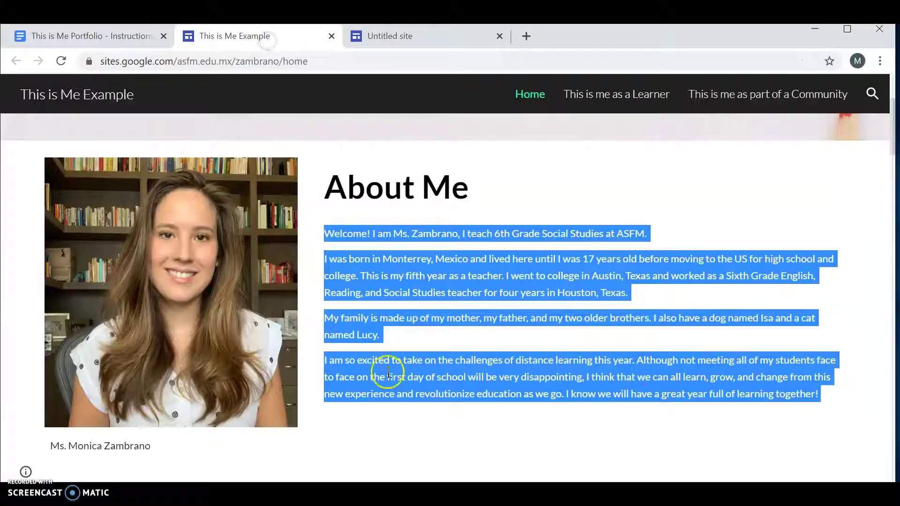
scroll(388, 375, "down", 2)
left_click(320, 392)
Back in the site editor, insert a text box below the About Me section
left_click(381, 37)
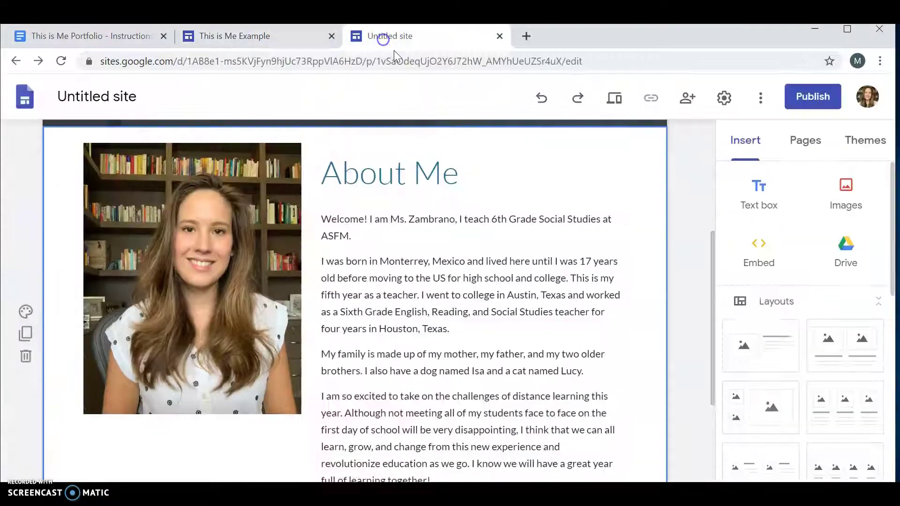
scroll(520, 363, "down", 4)
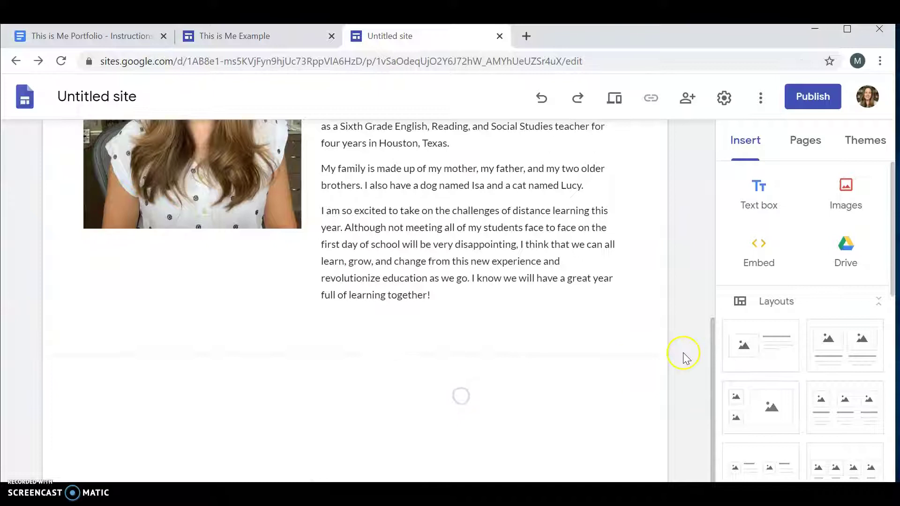
scroll(781, 382, "down", 2)
scroll(781, 381, "up", 2)
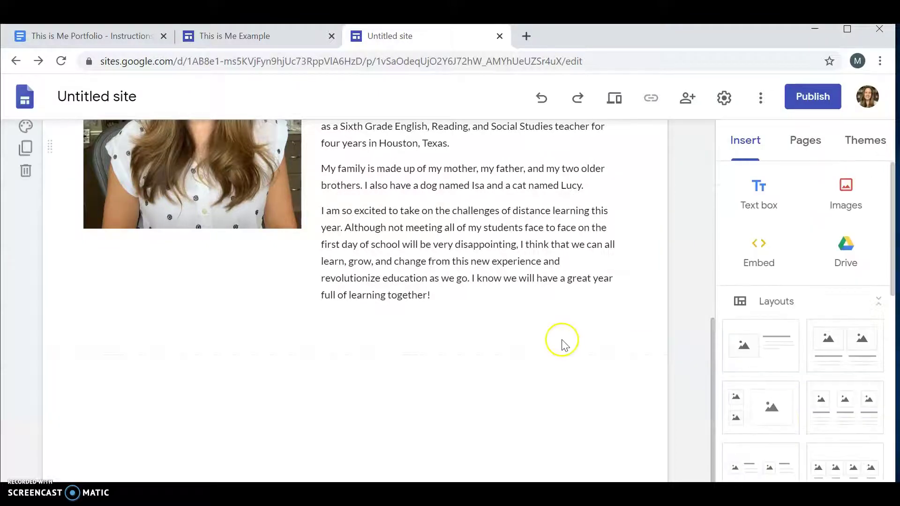
scroll(560, 341, "up", 5)
scroll(663, 287, "down", 4)
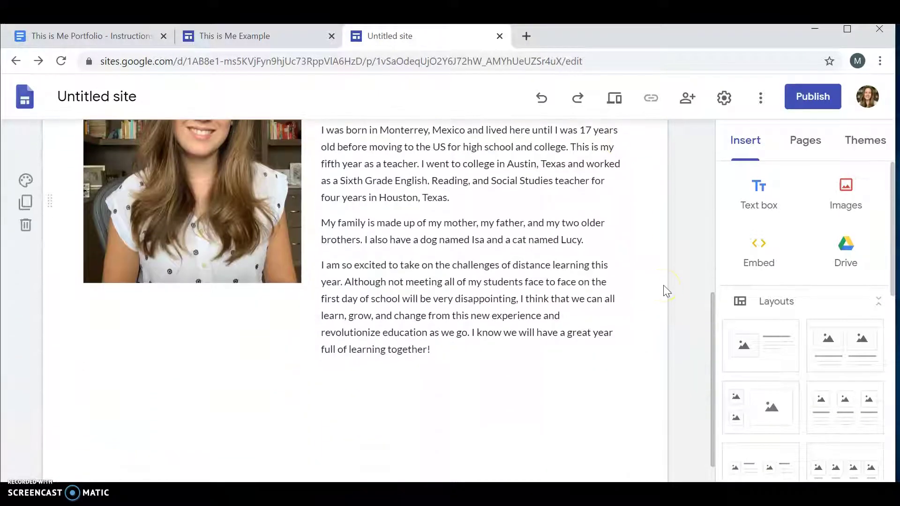
scroll(412, 422, "down", 1)
left_click(759, 197)
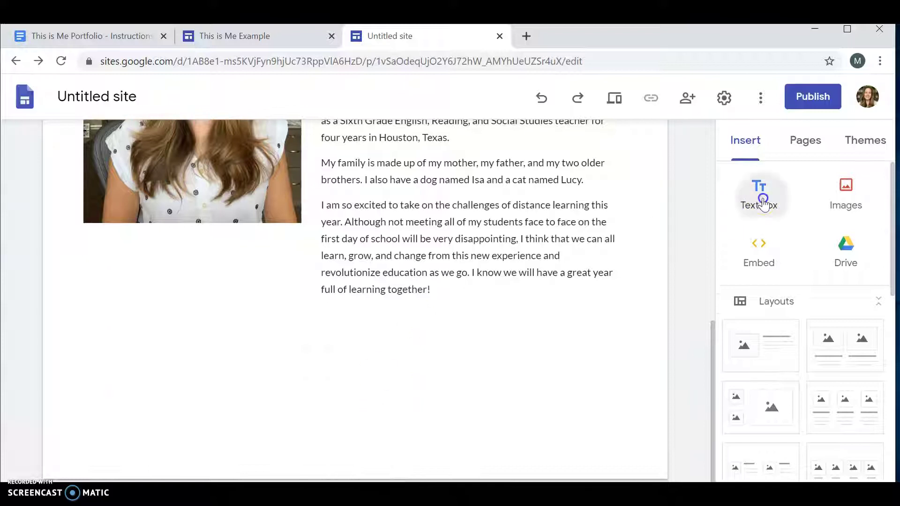
left_click(347, 304)
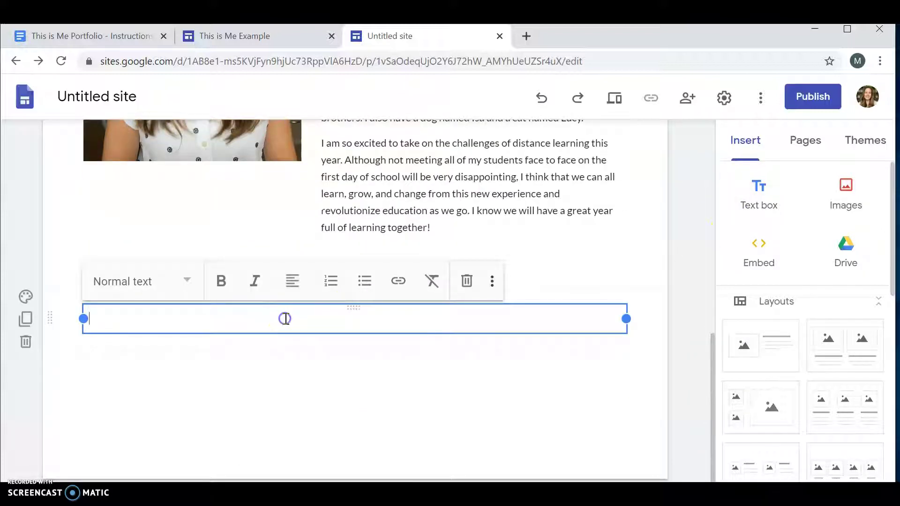
Set the text box to Title style and enter the heading 'Fun Facts'
left_click(189, 293)
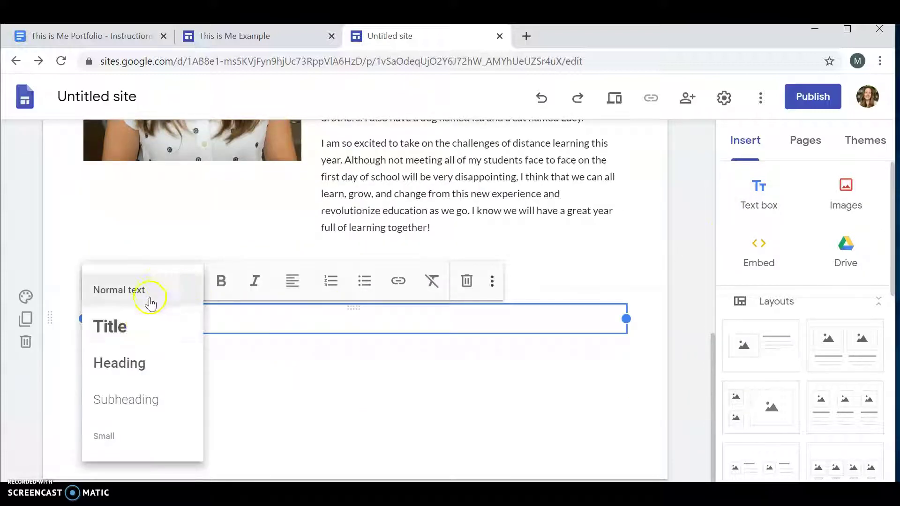
left_click(140, 323)
type("Gu")
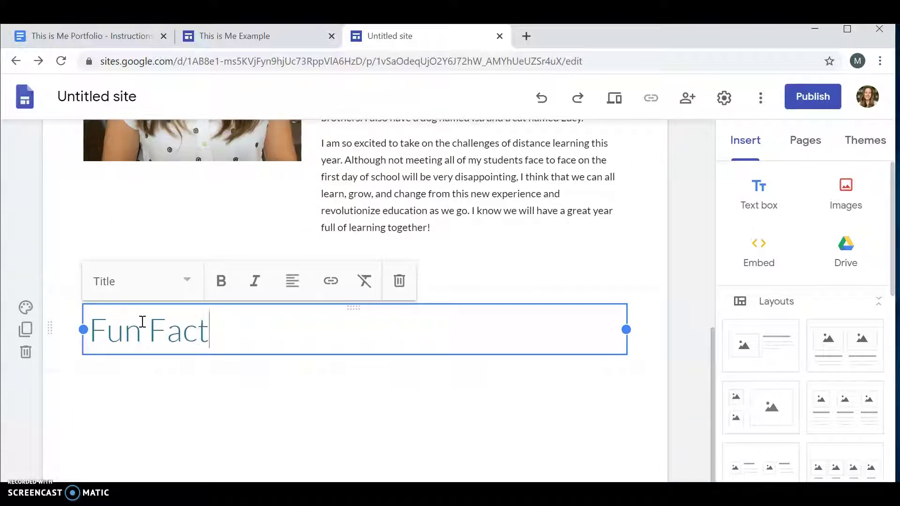
left_click(212, 374)
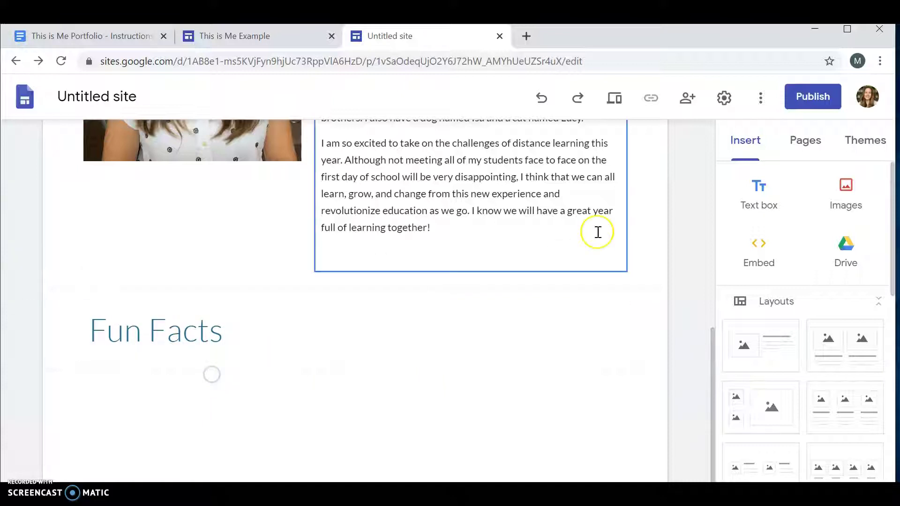
left_click_drag(760, 190, 382, 391)
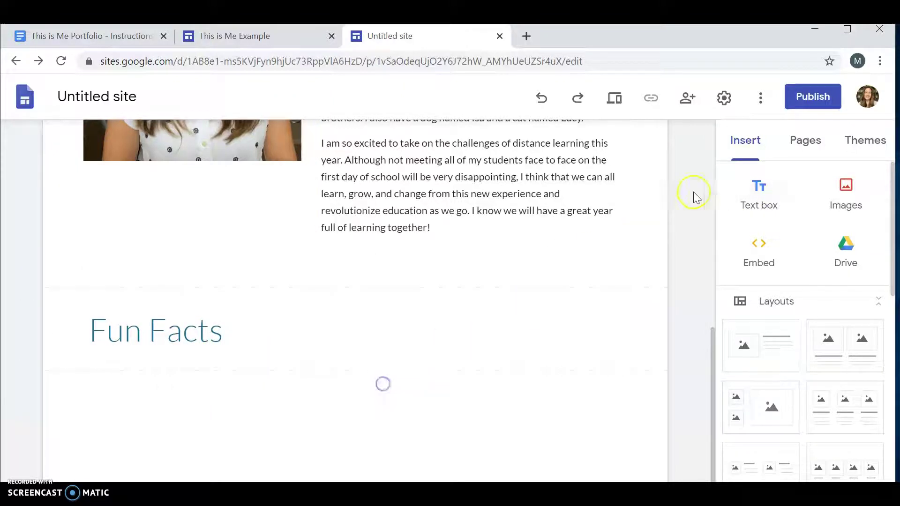
Paste the example's five Fun Facts bullets into a new text box, removing the empty bullet
left_click(757, 199)
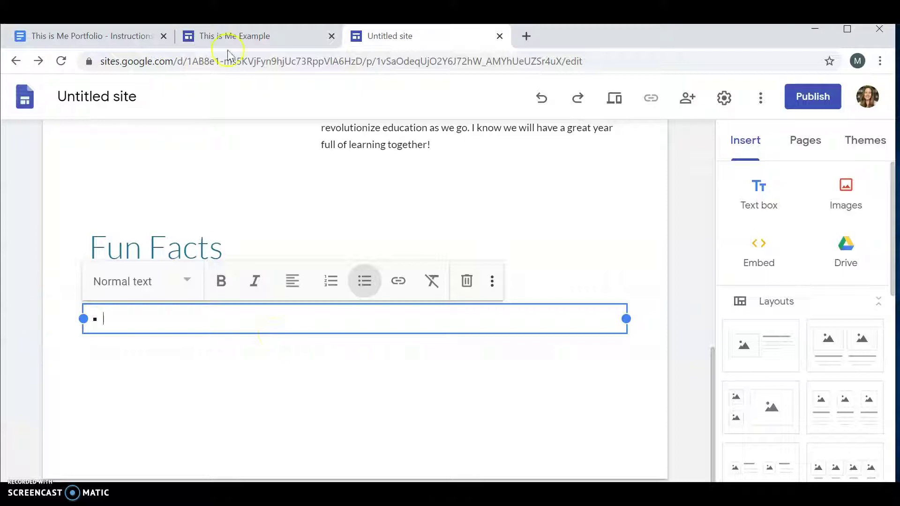
left_click(227, 36)
scroll(462, 375, "down", 3)
left_click_drag(323, 424, 65, 342)
key("ctrl+c")
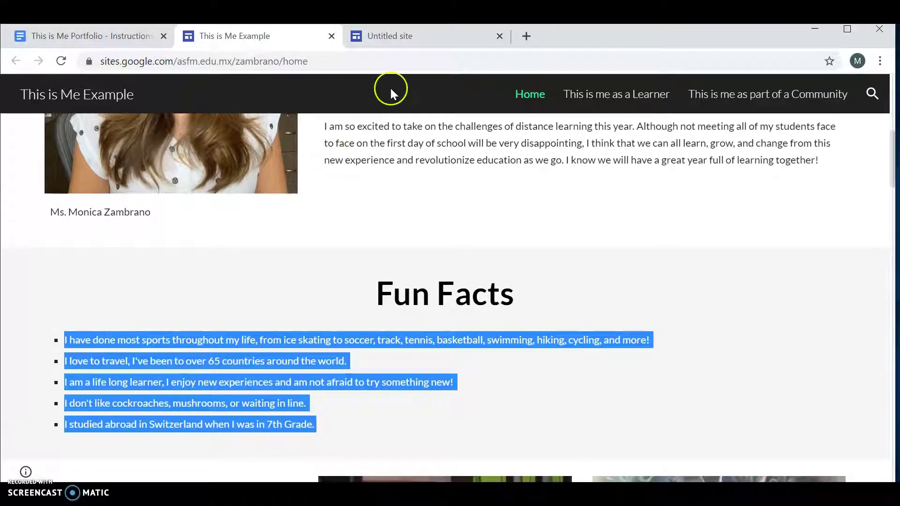
left_click(401, 36)
key("ctrl+v")
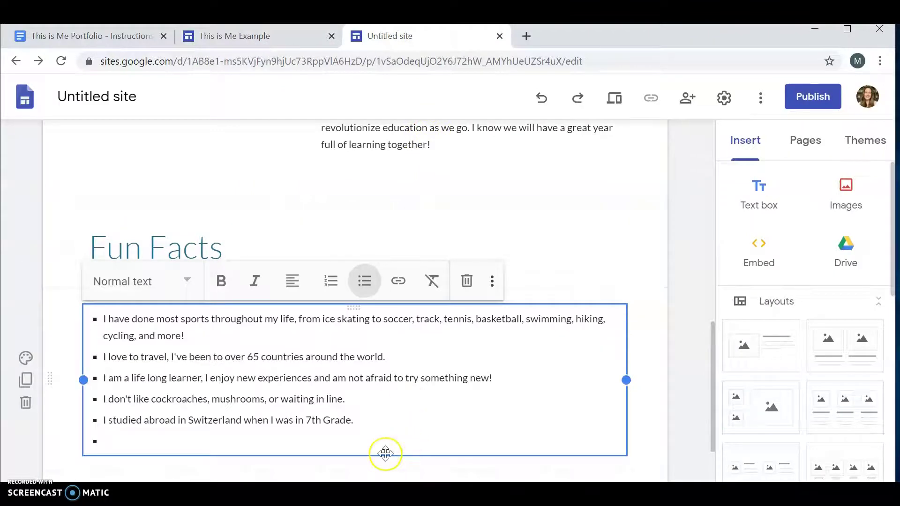
key("BackSpace")
key("BackSpace")
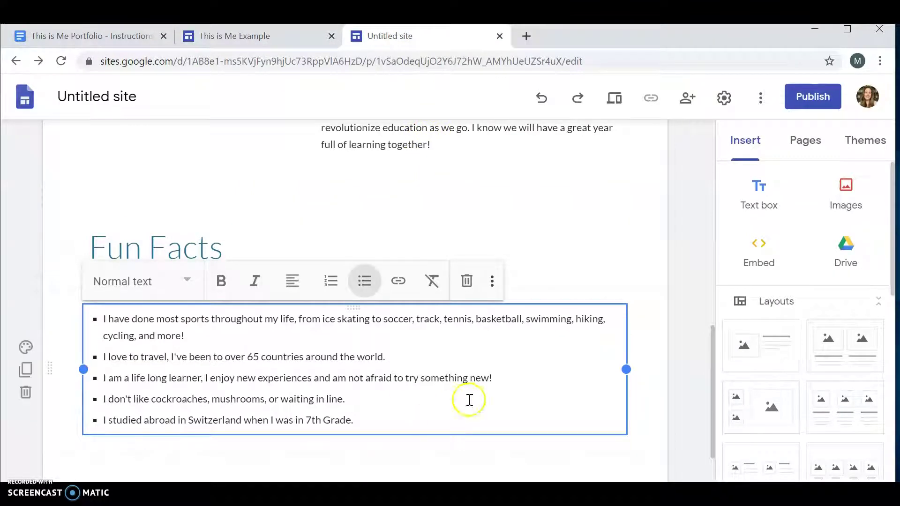
Check the fun facts list, then mark the 'Who Are You in 5 Pictures' instruction item
left_click(400, 462)
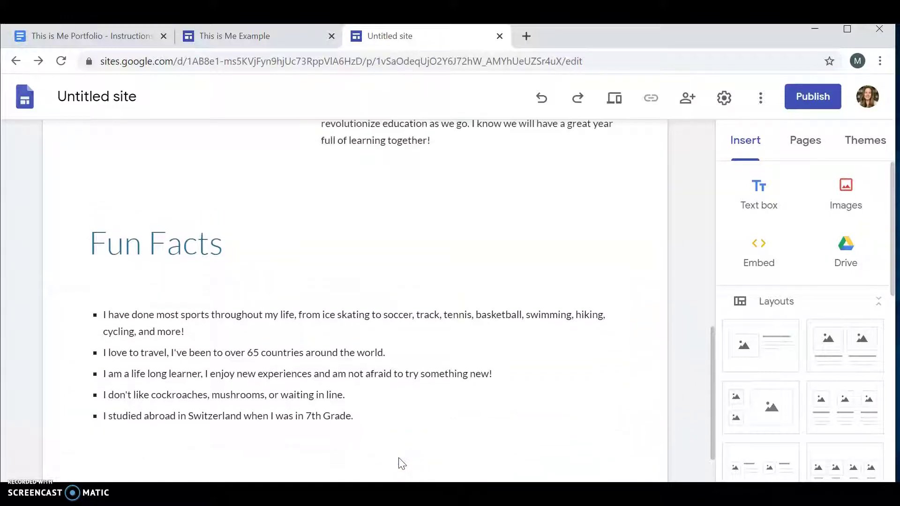
left_click(370, 289)
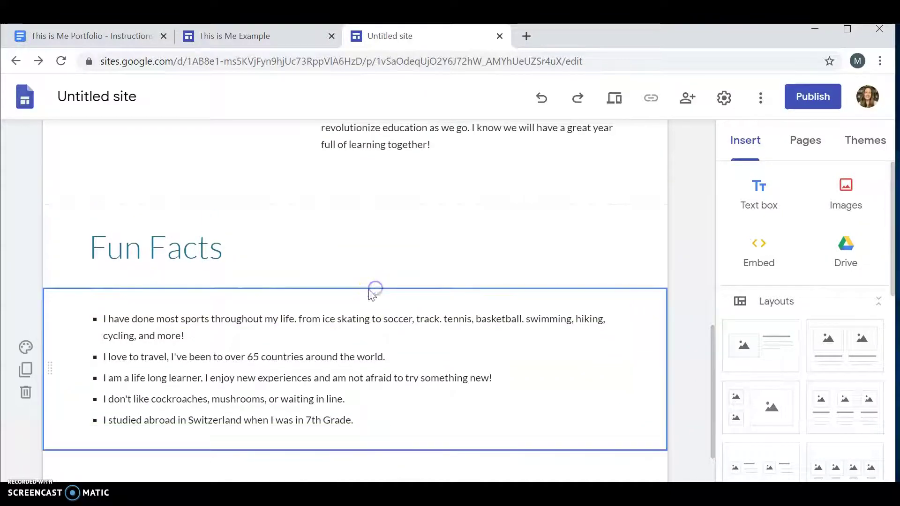
left_click(364, 336)
left_click(123, 38)
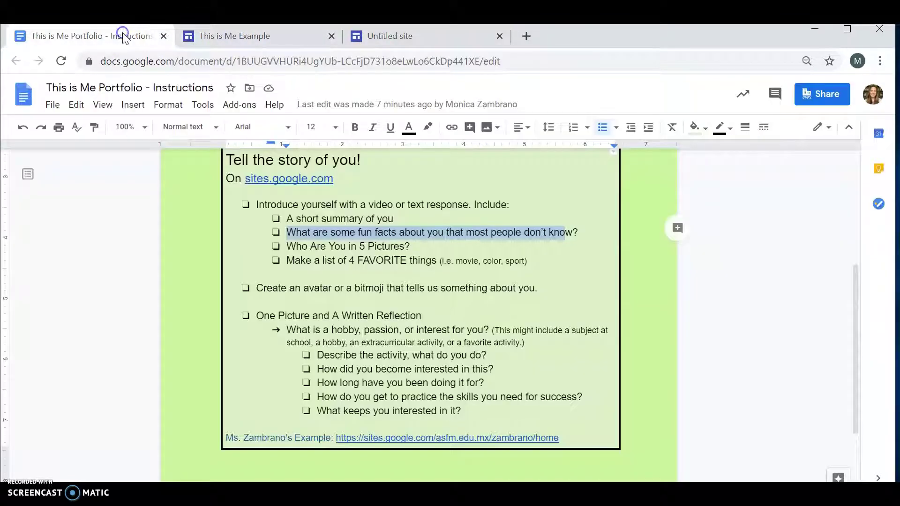
left_click_drag(284, 244, 405, 246)
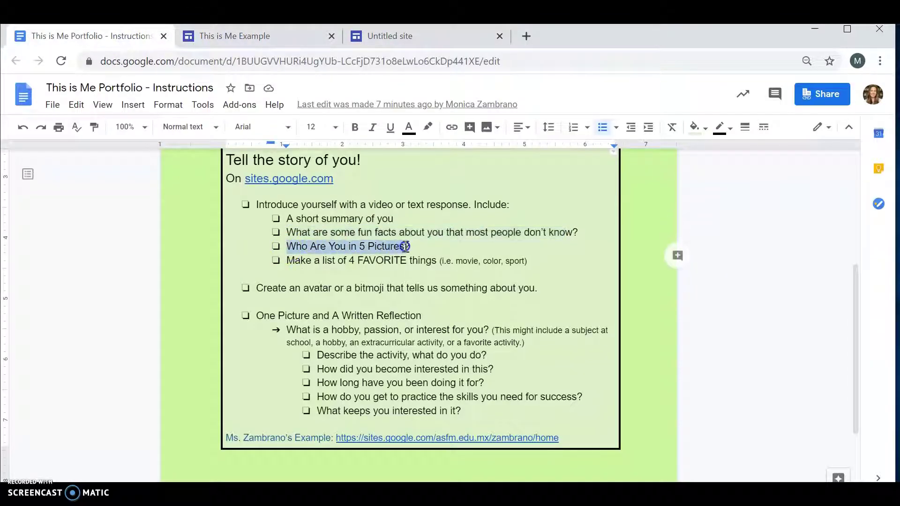
left_click(385, 36)
scroll(478, 368, "down", 2)
Insert a row of two captioned image placeholders below the Fun Facts list
left_click(423, 408)
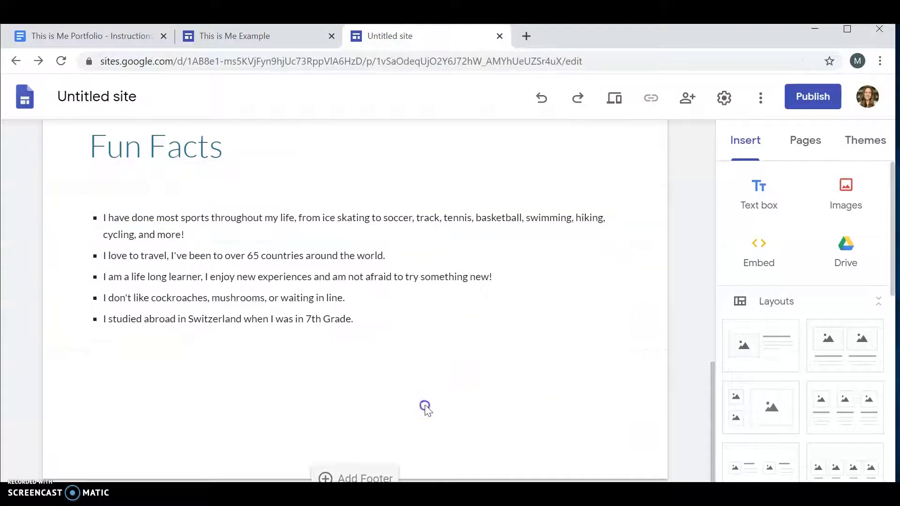
scroll(839, 408, "down", 2)
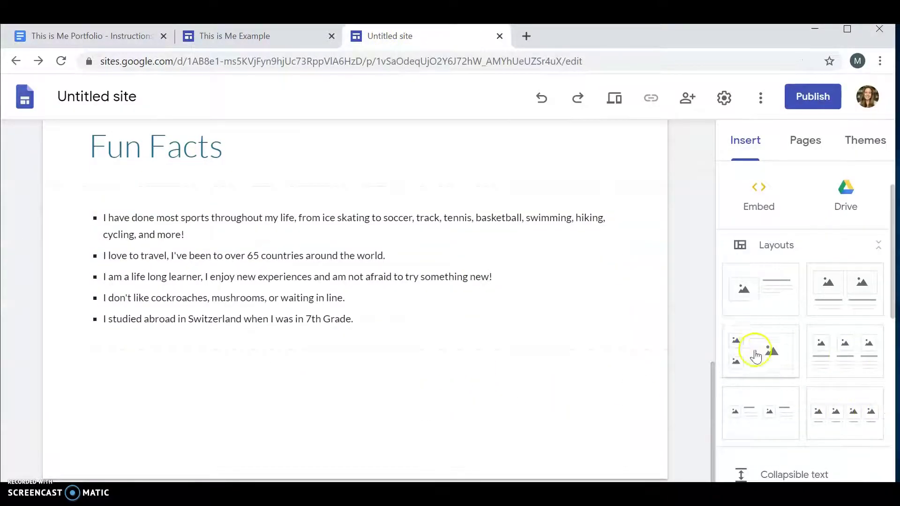
left_click_drag(756, 356, 502, 396)
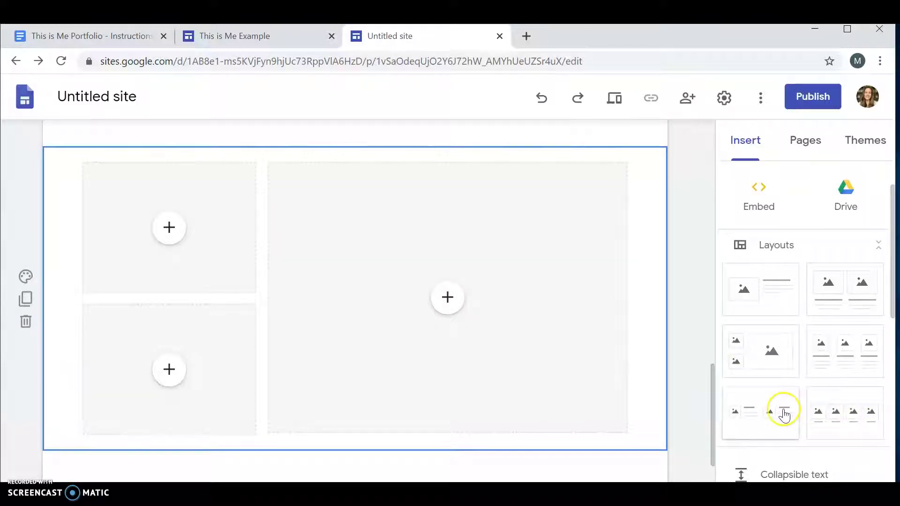
scroll(648, 378, "up", 1)
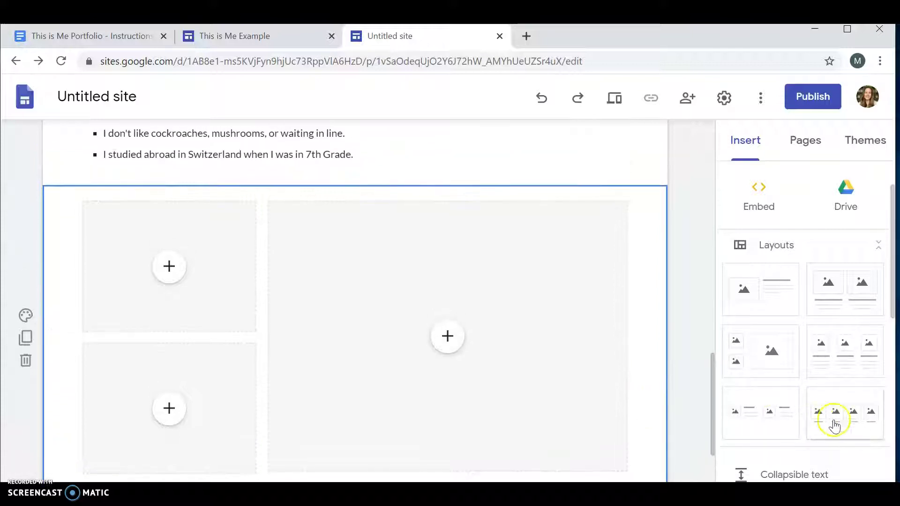
left_click_drag(843, 414, 452, 197)
Shift the pair of image placeholders toward the right side of the section
left_click_drag(396, 272, 156, 293)
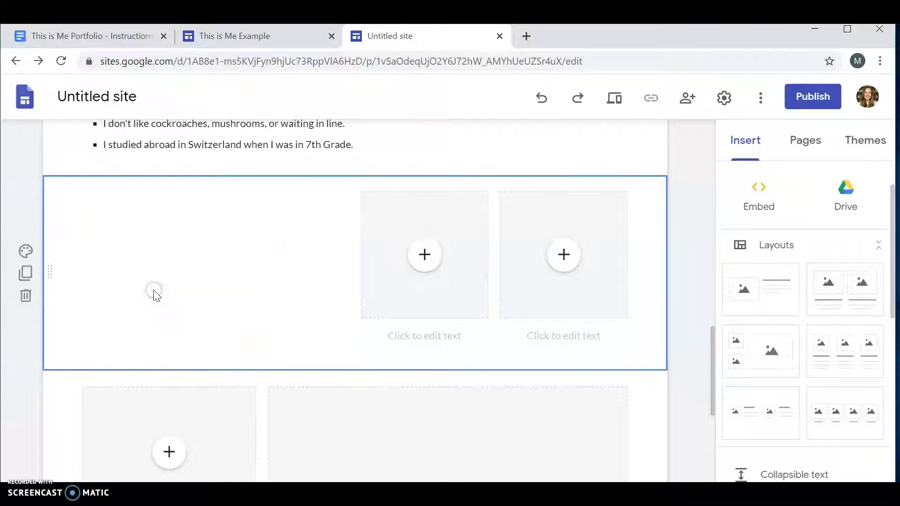
left_click_drag(366, 308, 377, 293)
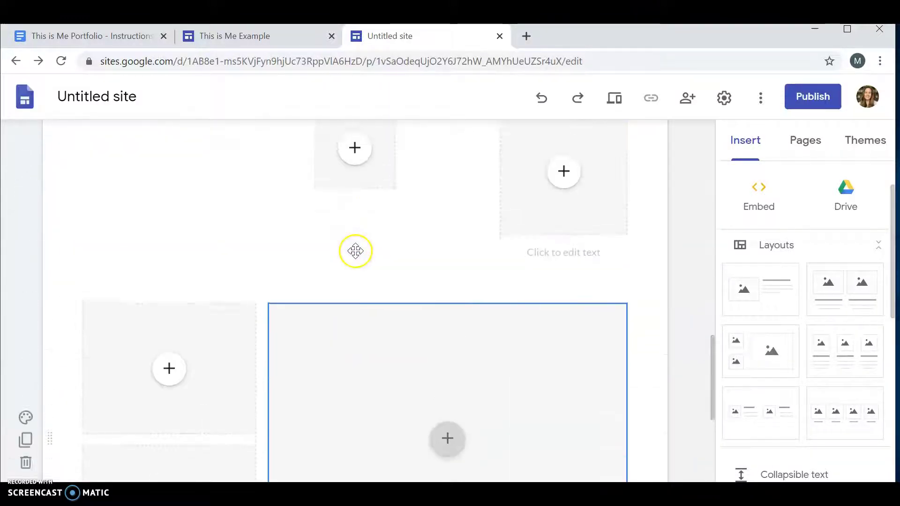
left_click(404, 348)
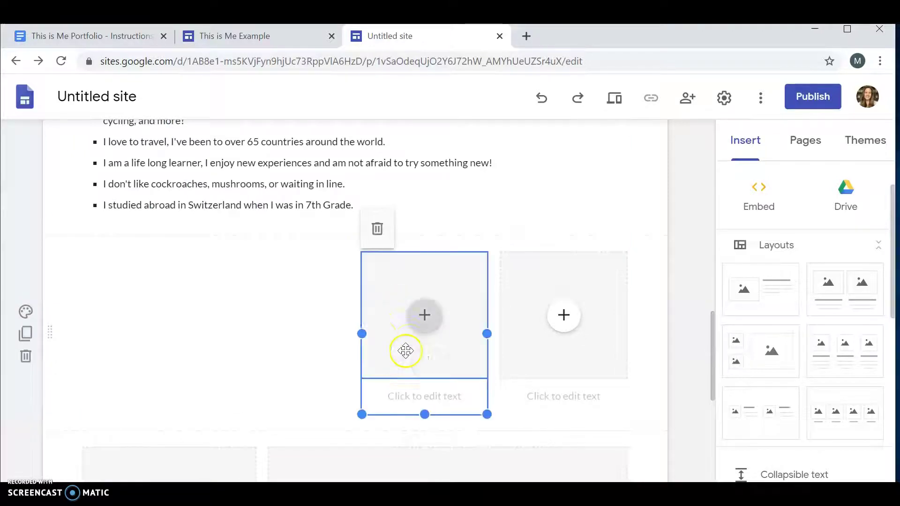
left_click_drag(404, 347, 383, 349)
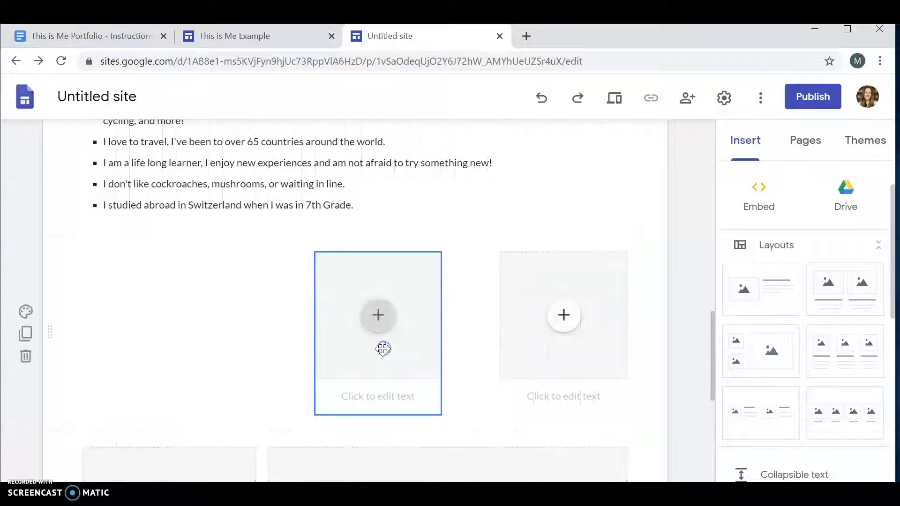
Widen both image placeholders by dragging their left edges leftward
left_click(314, 331)
left_click_drag(315, 334, 269, 334)
left_click(520, 317)
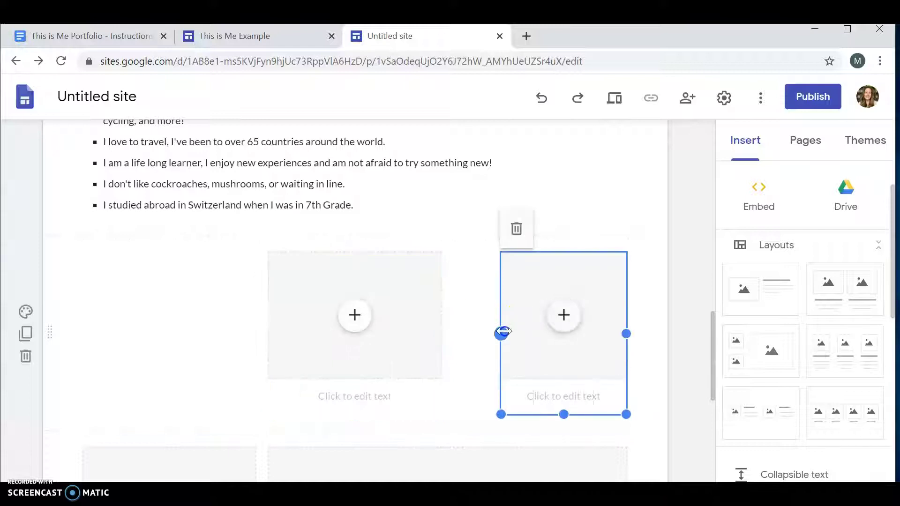
left_click_drag(500, 334, 474, 339)
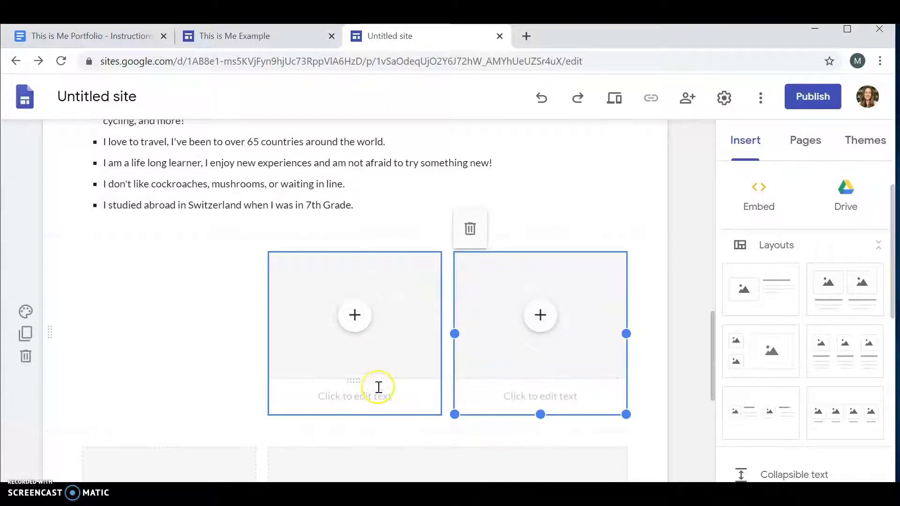
left_click(238, 378)
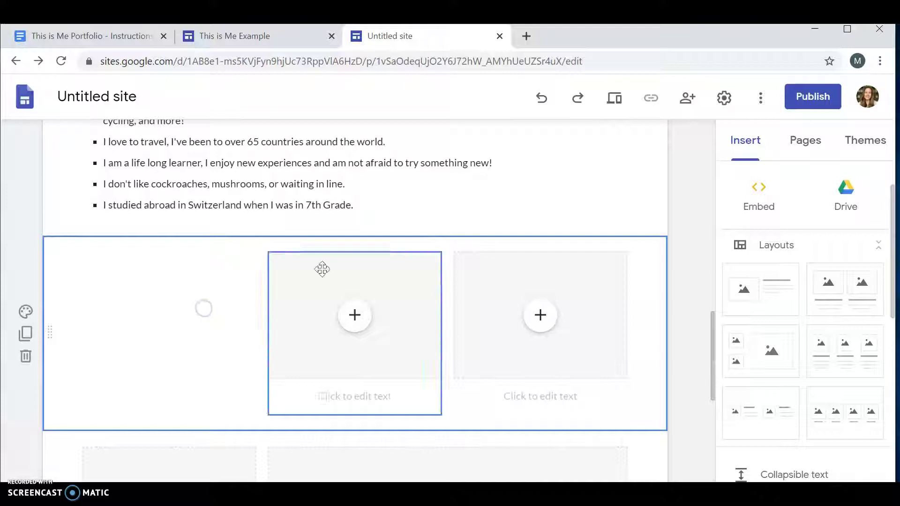
Add a text box, narrow it to column width, and place it left of the images
scroll(771, 244, "up", 1)
left_click(755, 192)
left_click(145, 347)
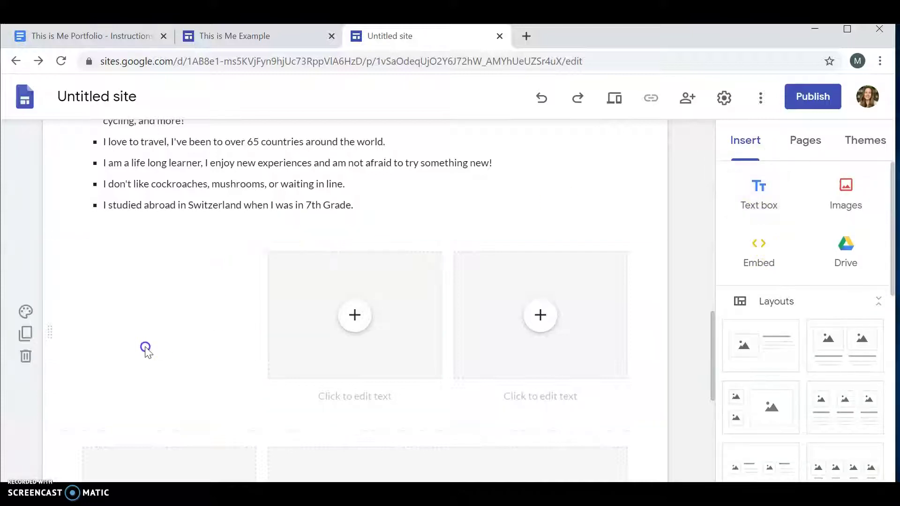
left_click(758, 192)
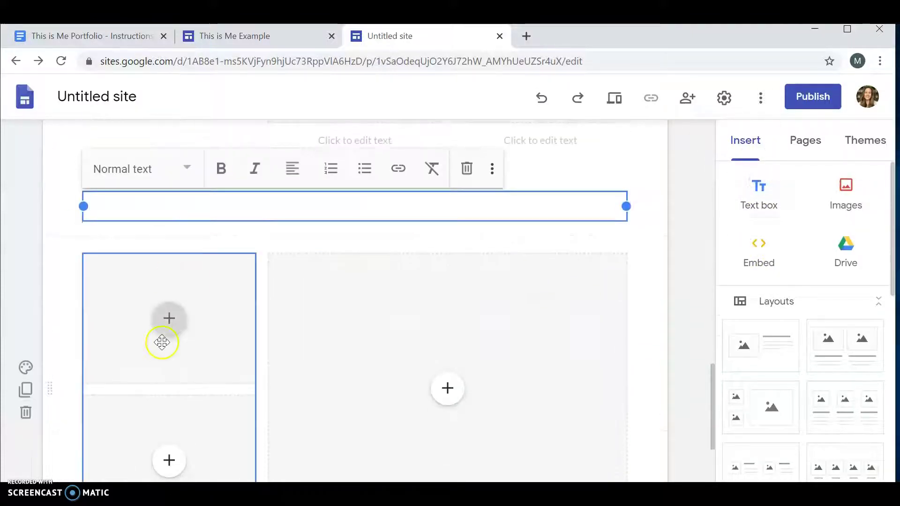
scroll(161, 344, "up", 5)
left_click_drag(625, 446, 255, 448)
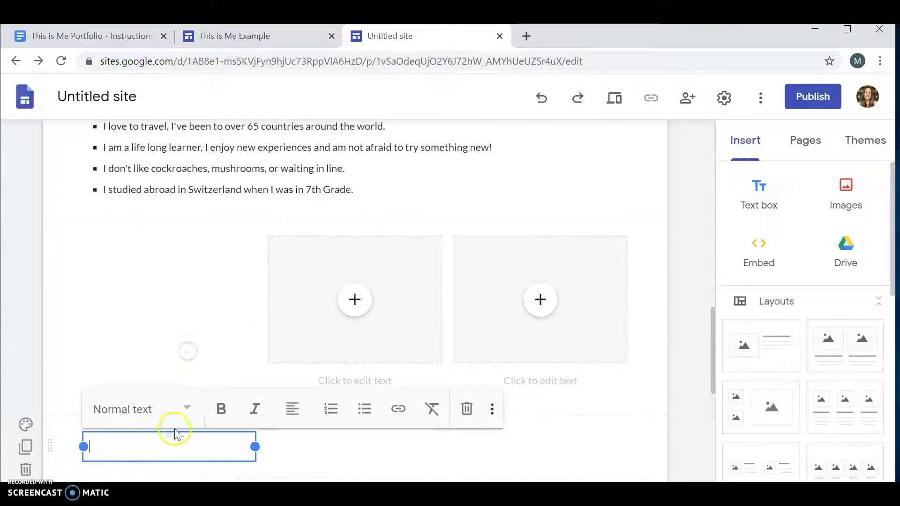
left_click_drag(167, 434, 160, 316)
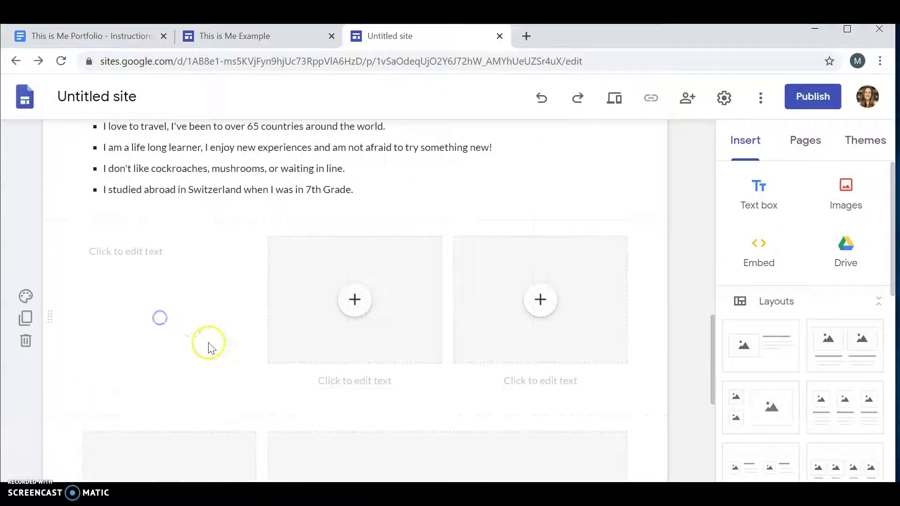
Enter the heading 'This is me in 5 pictures' in Title style
left_click(128, 232)
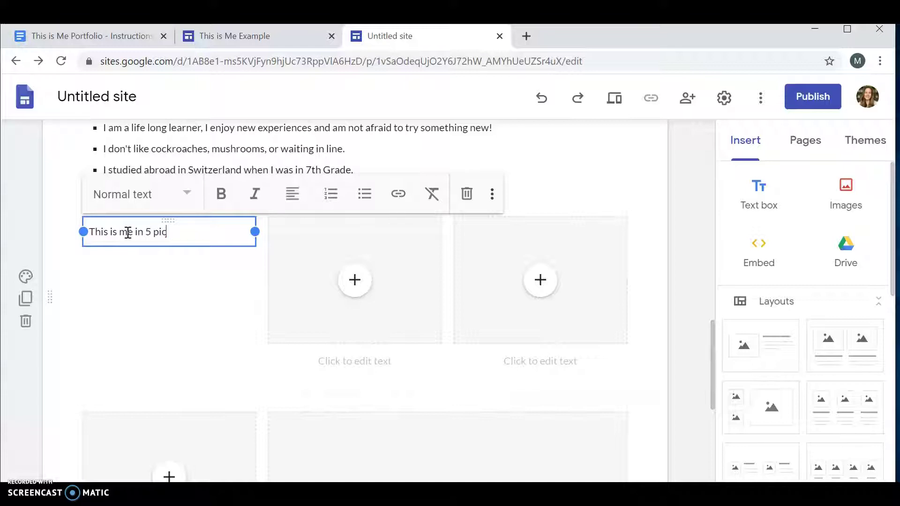
left_click(154, 194)
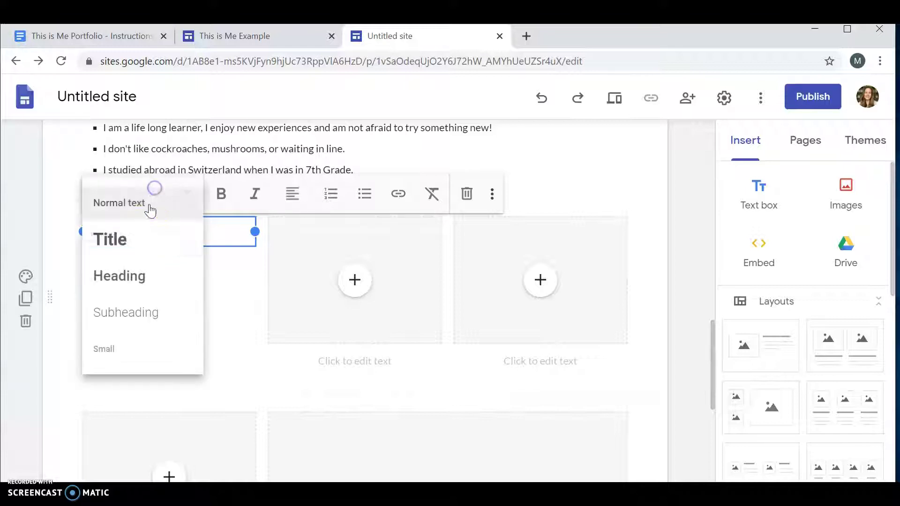
left_click(134, 248)
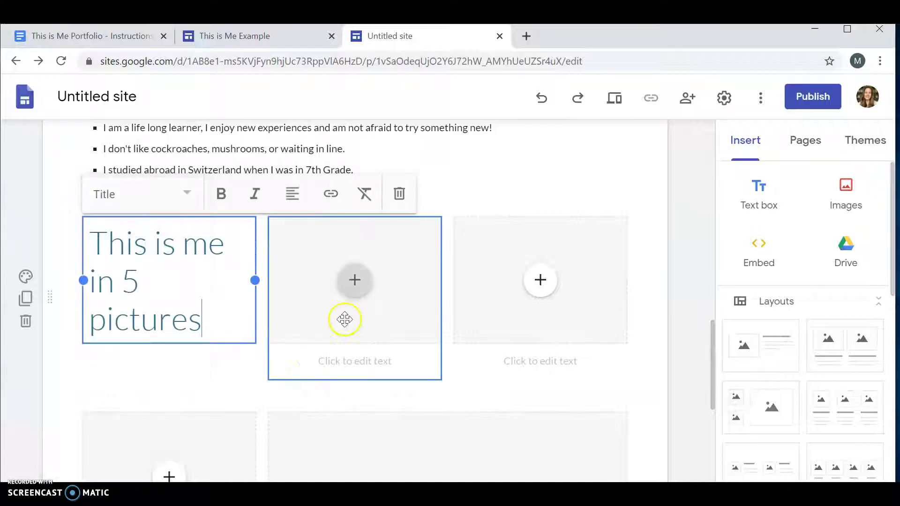
left_click(353, 281)
Check the existing captions under the first and right image placeholders
left_click(285, 350)
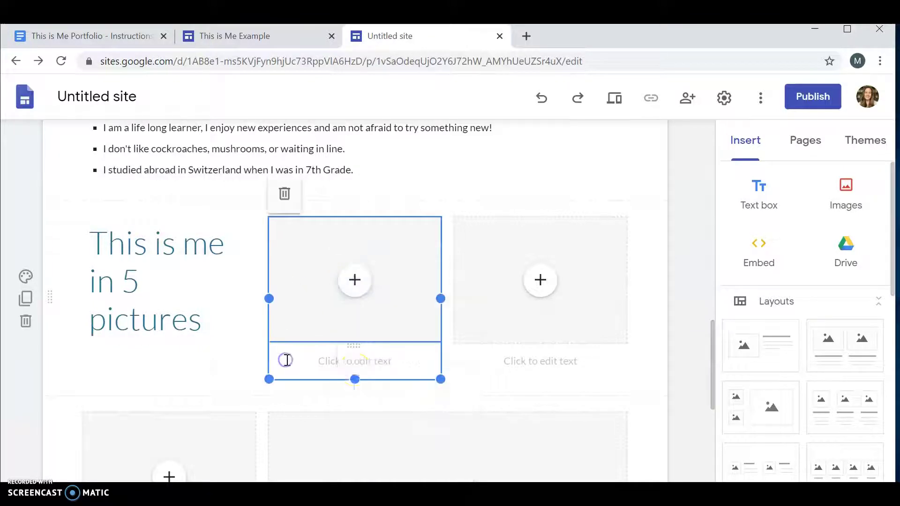
scroll(356, 369, "down", 2)
left_click(352, 269)
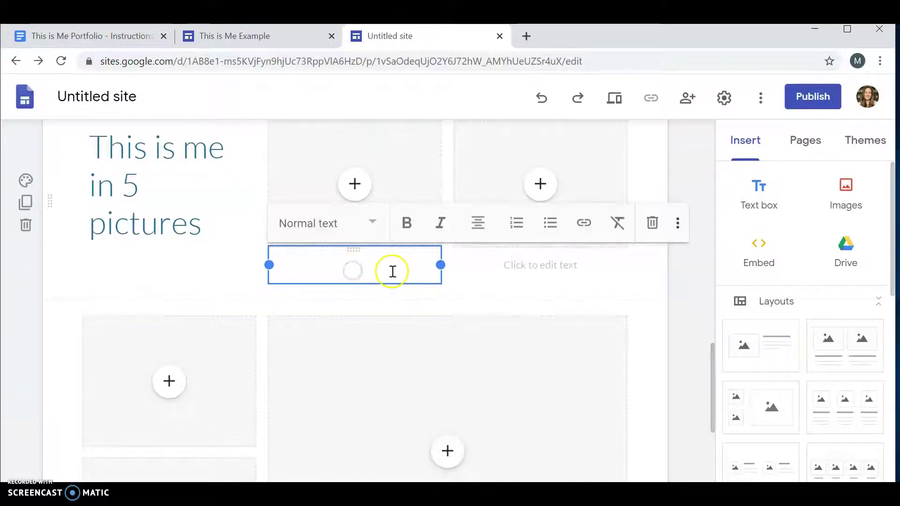
scroll(391, 269, "down", 1)
left_click(522, 238)
scroll(523, 240, "down", 5)
Add a caption text box under the large placeholder with the quick-insert Text option
left_click(521, 239)
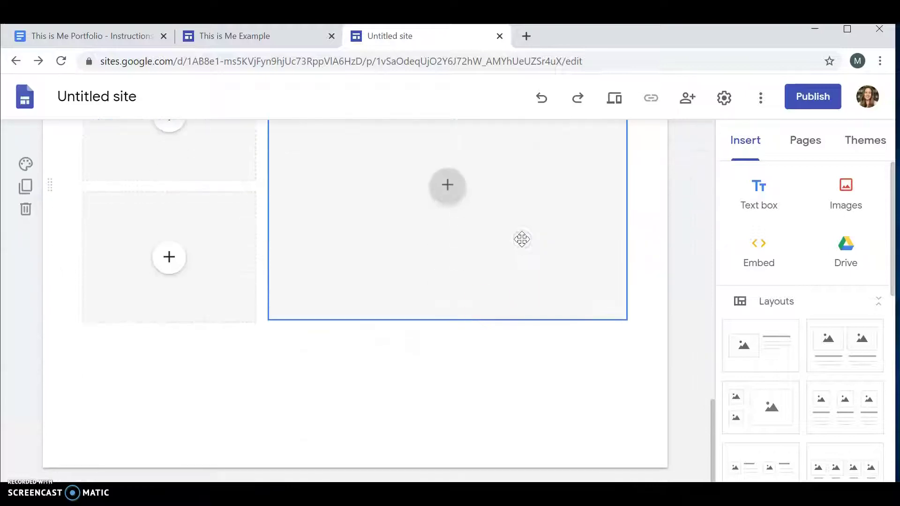
left_click(482, 301)
left_click(384, 286)
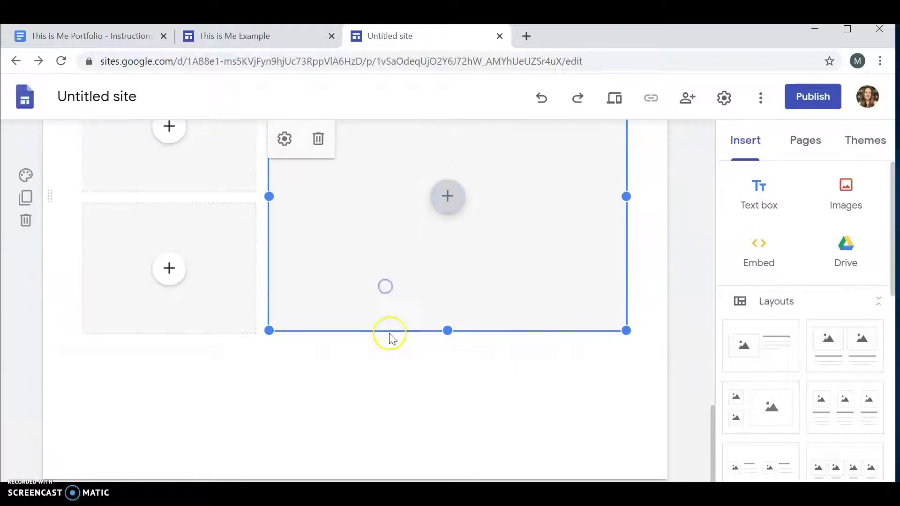
double_click(389, 335)
left_click(390, 332)
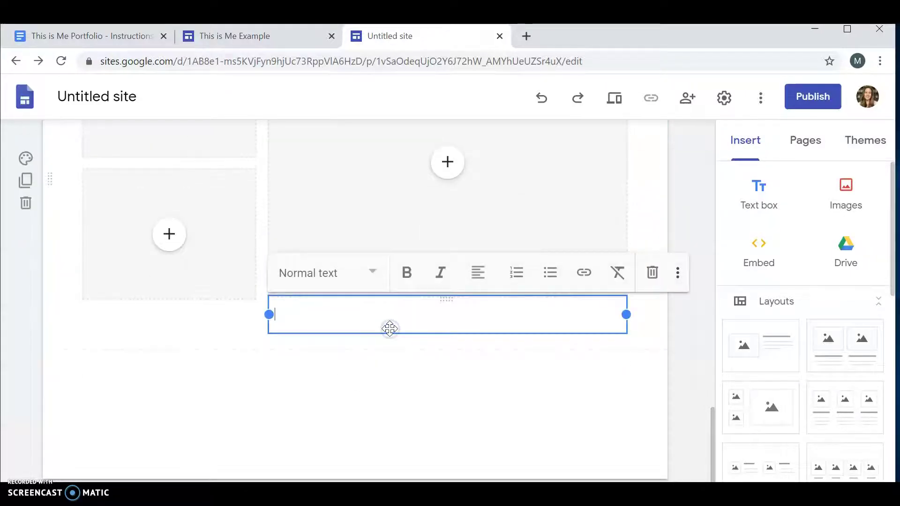
left_click(220, 302)
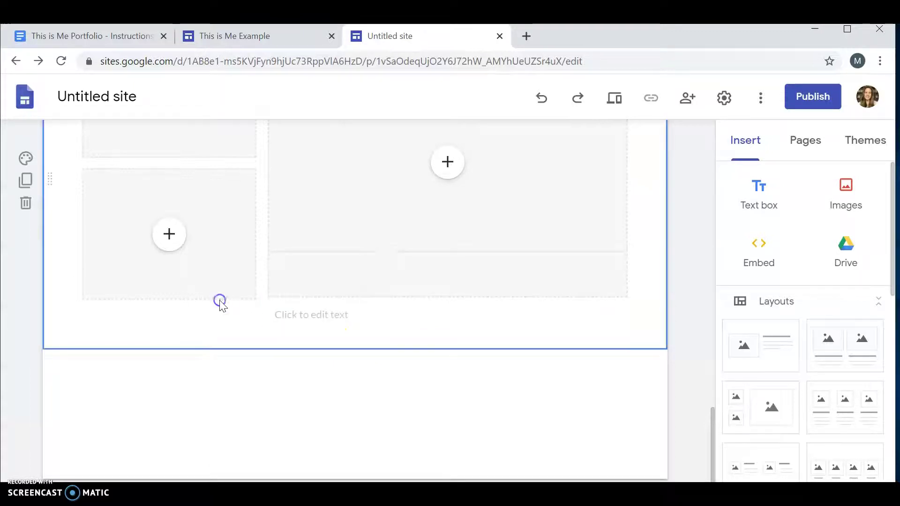
Add a caption text box to the left column of image placeholders
left_click(192, 302)
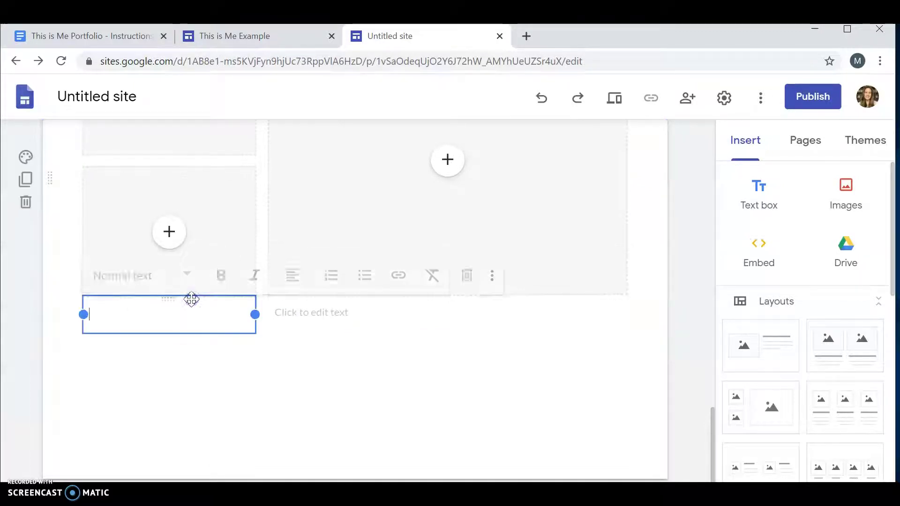
scroll(178, 173, "up", 2)
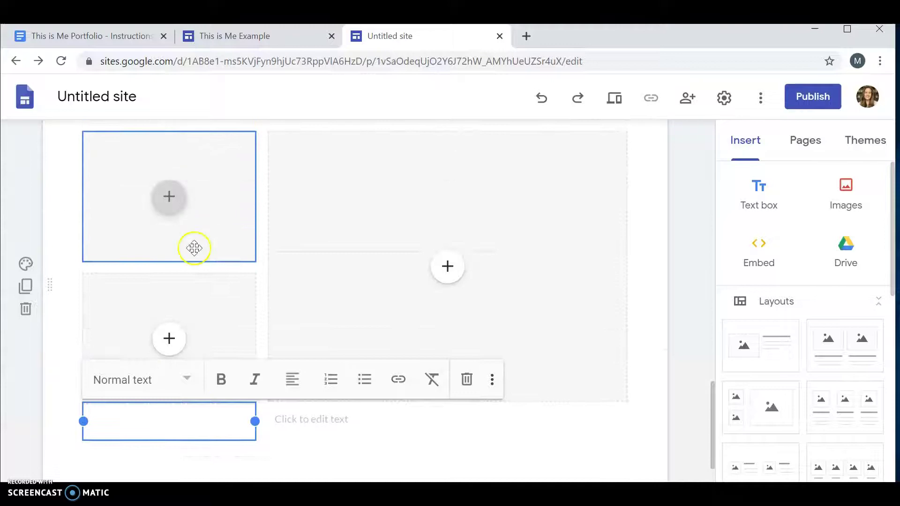
left_click(192, 255)
left_click(128, 257)
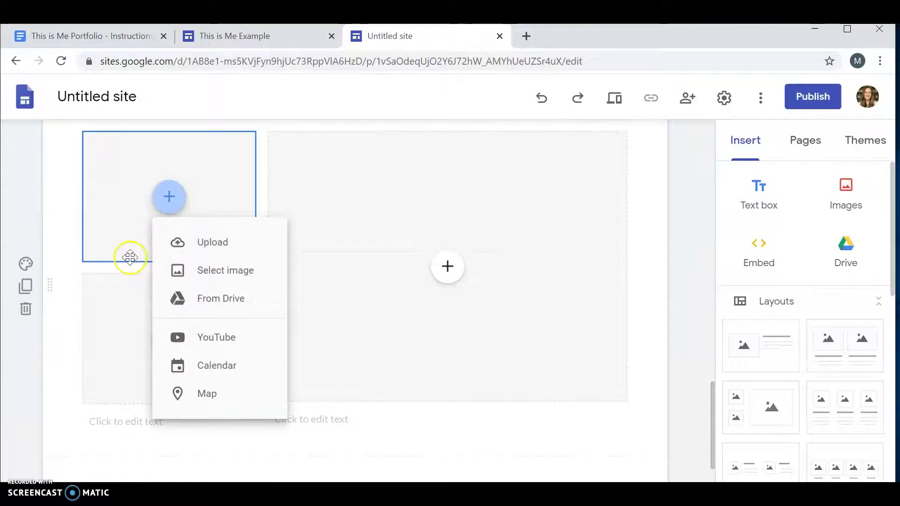
left_click(125, 272)
double_click(125, 273)
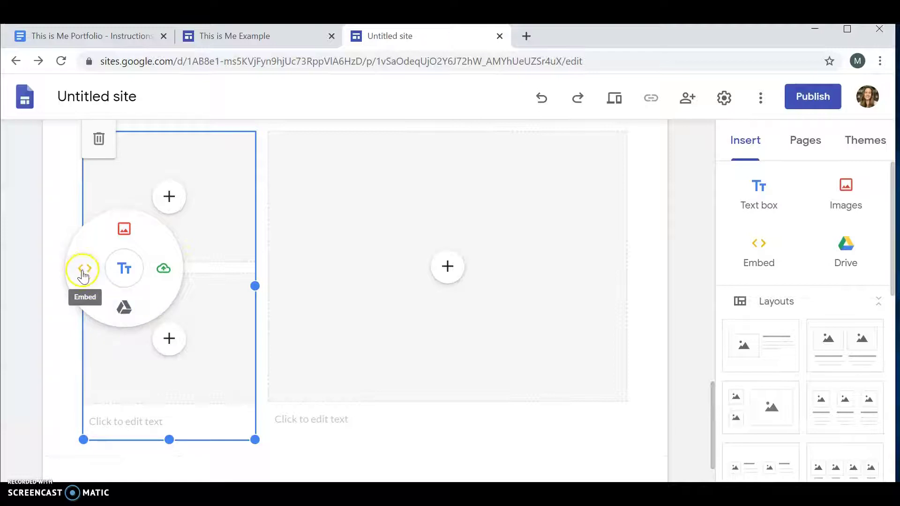
left_click(119, 280)
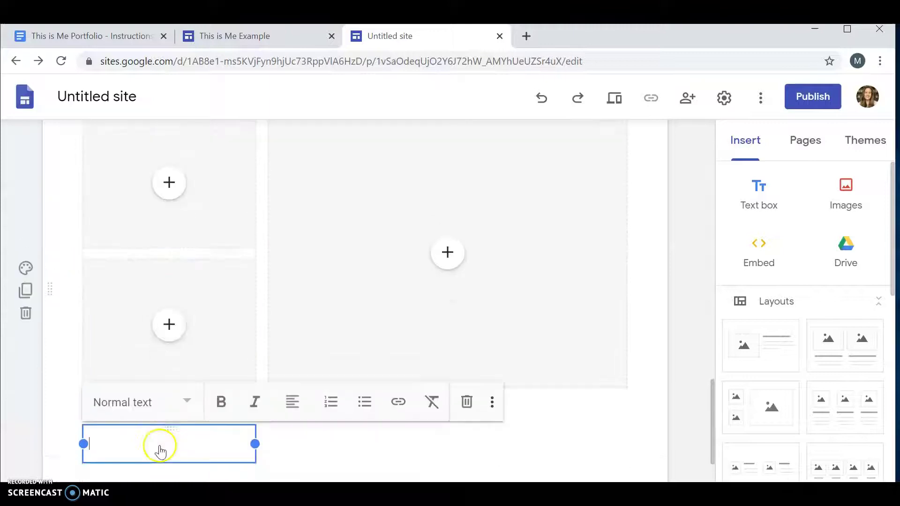
Rearrange the left column with its captions and check each caption box under the images
left_click(142, 440)
left_click_drag(161, 420, 117, 385)
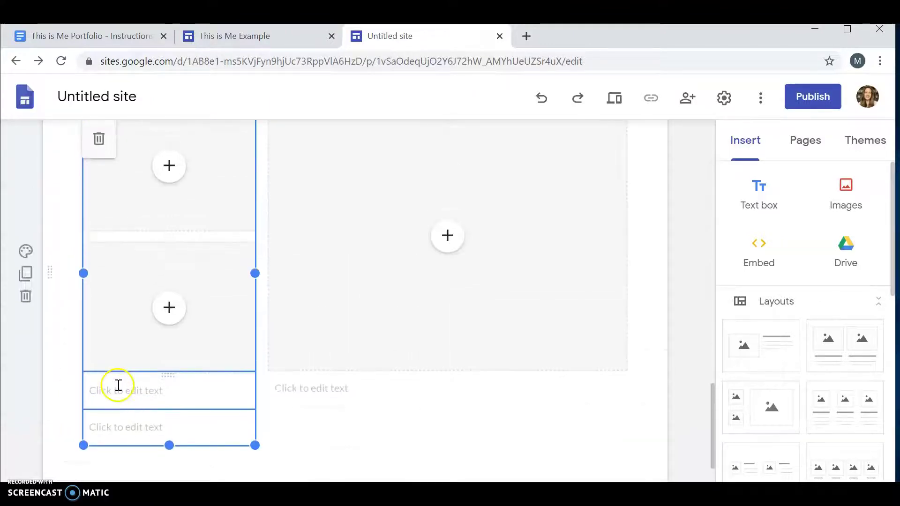
left_click_drag(170, 375, 170, 231)
left_click(168, 381)
left_click(175, 263)
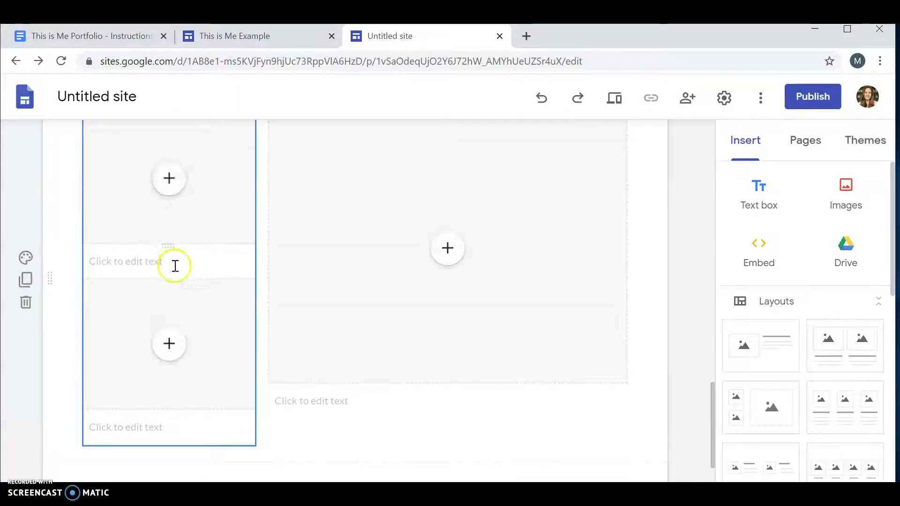
left_click(124, 429)
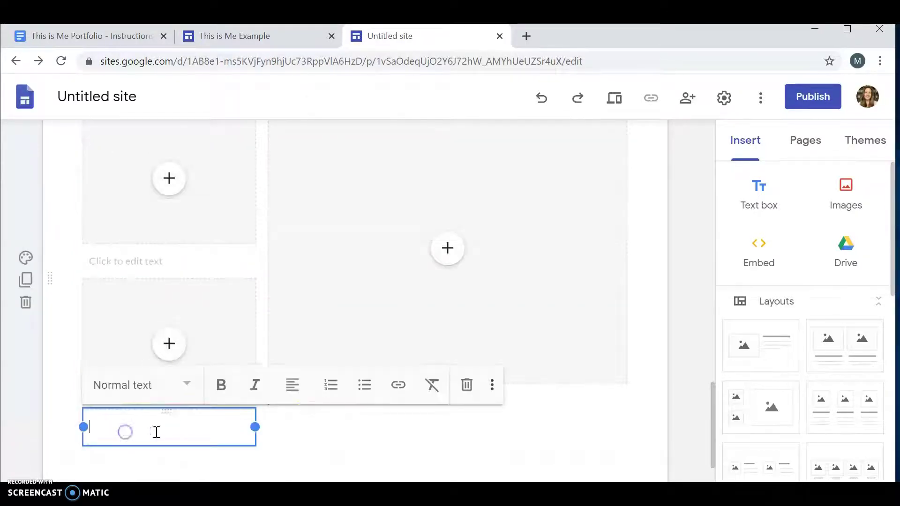
left_click(311, 413)
scroll(298, 403, "up", 5)
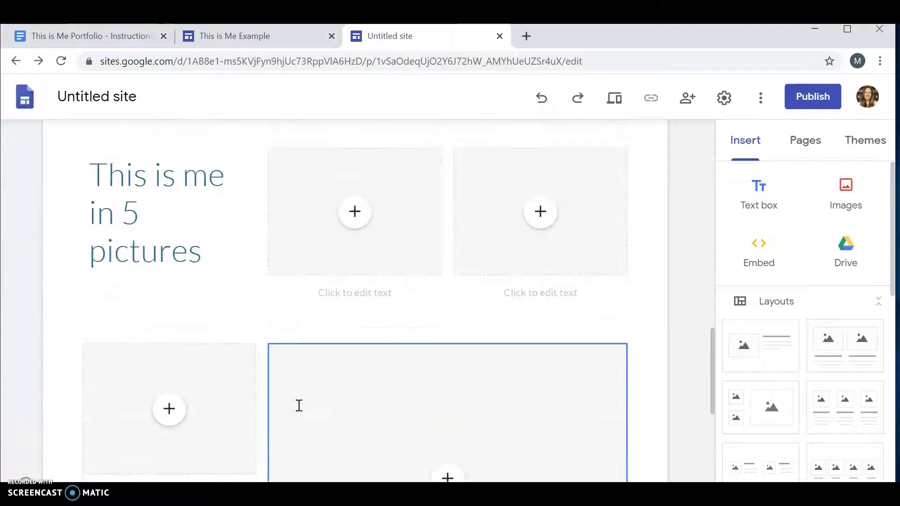
left_click(357, 298)
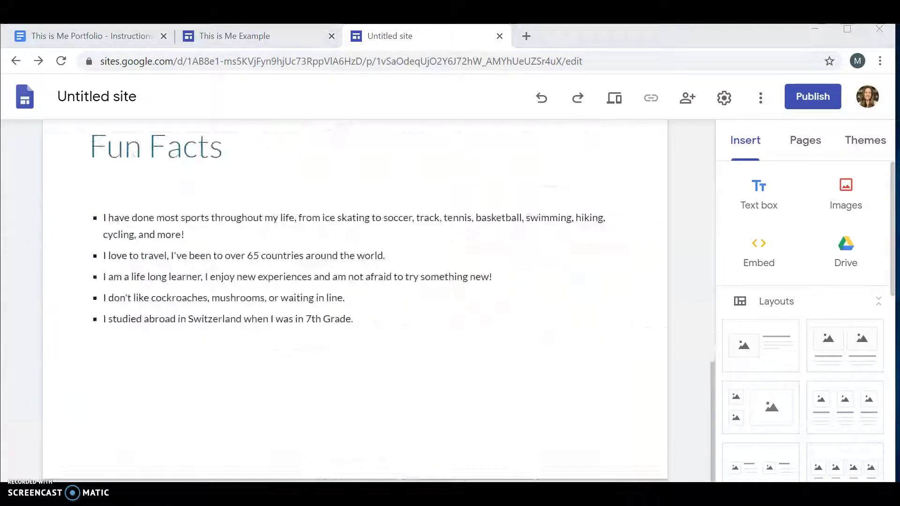
scroll(237, 358, "down", 4)
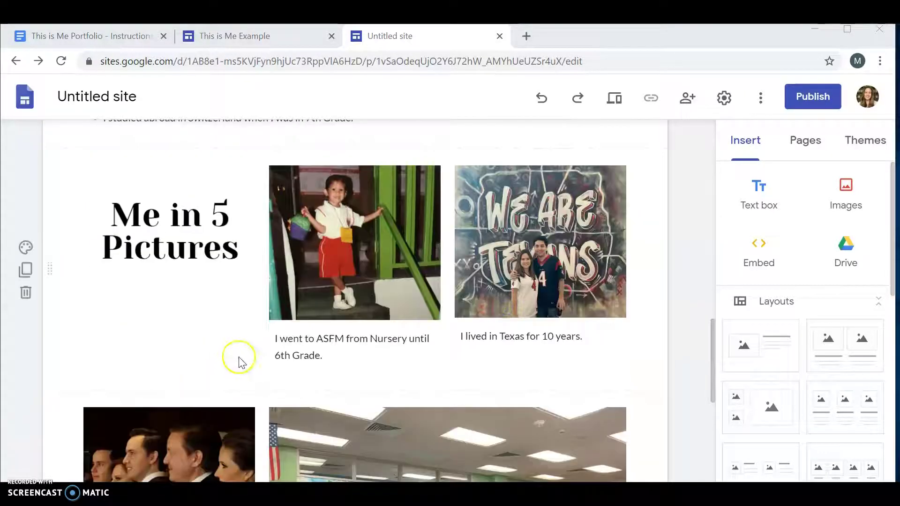
left_click(366, 226)
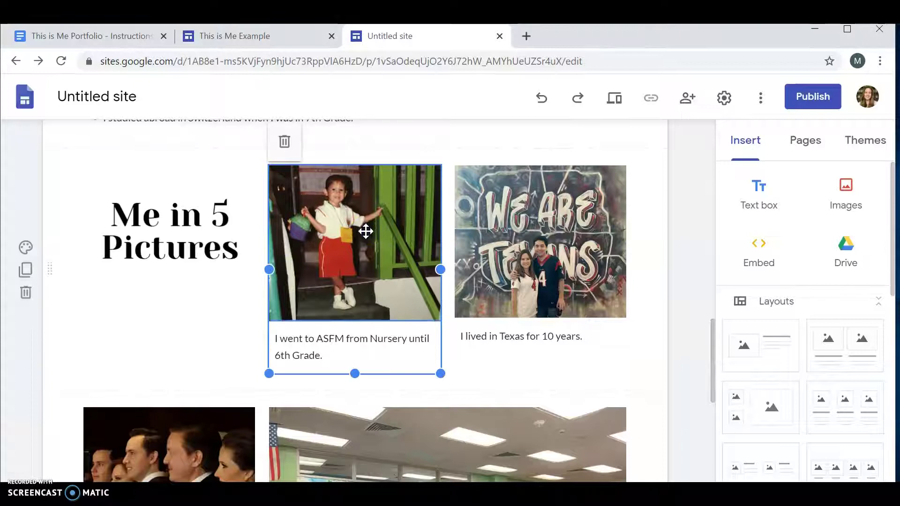
scroll(490, 290, "down", 1)
left_click(486, 282)
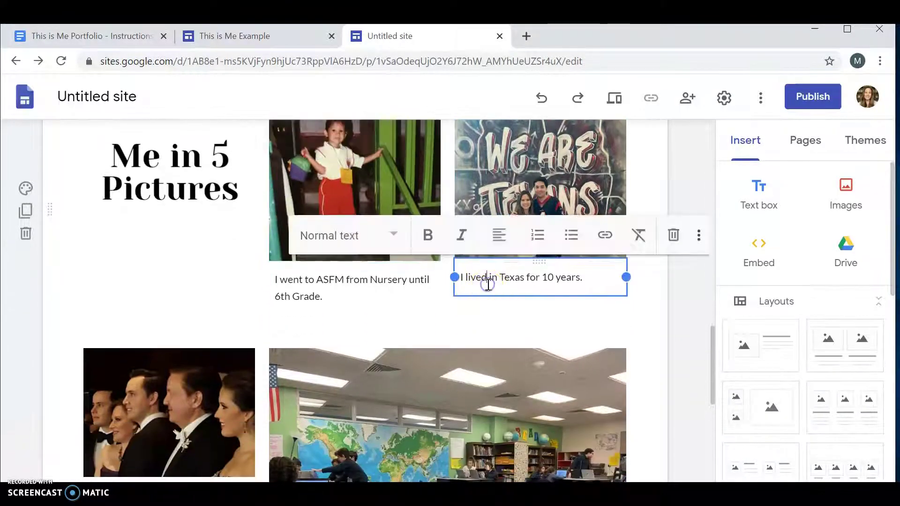
left_click(349, 293)
scroll(349, 292, "down", 3)
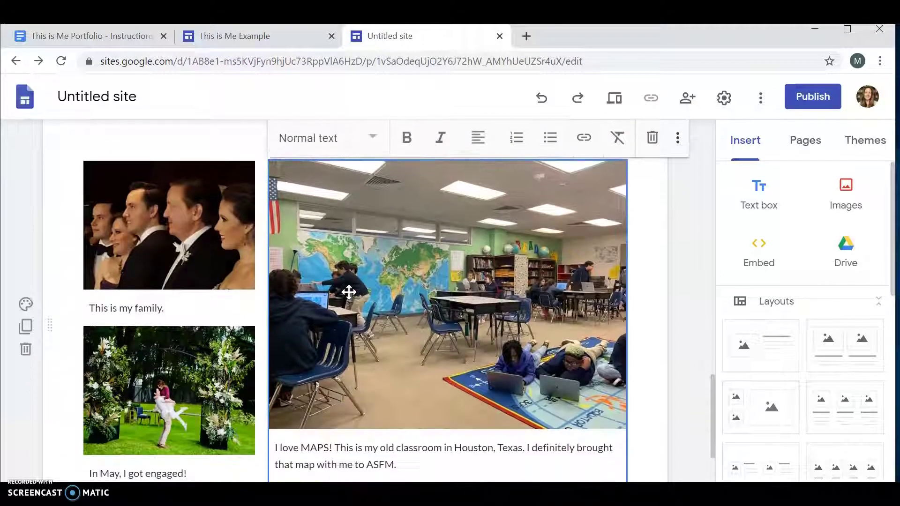
left_click(200, 303)
scroll(181, 372, "down", 1)
left_click(171, 426)
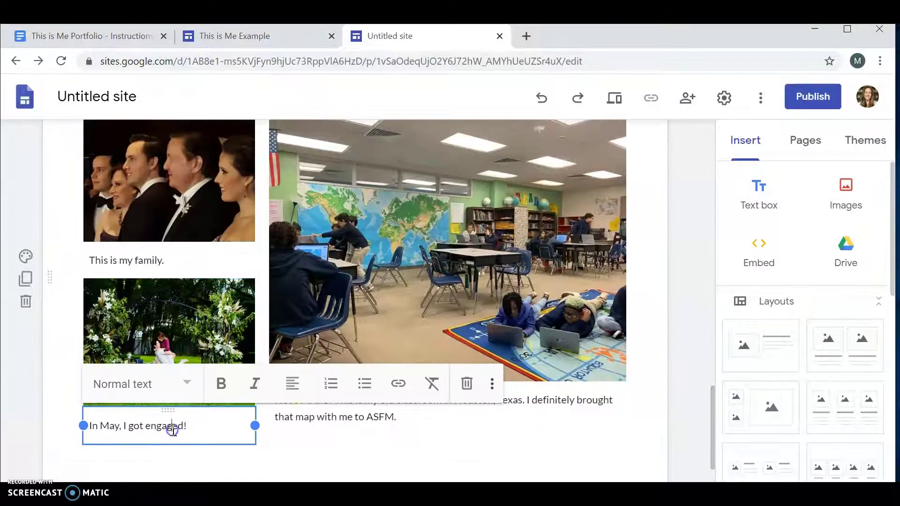
left_click(357, 412)
left_click(397, 445)
scroll(397, 446, "down", 1)
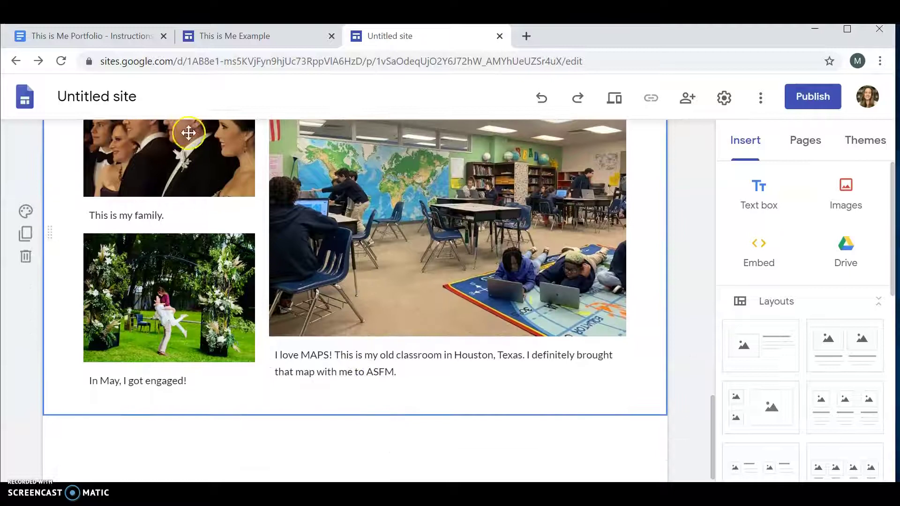
Highlight the 'Make a list of 4 FAVORITE things' line in the instructions Doc, then return to the site
left_click(120, 40)
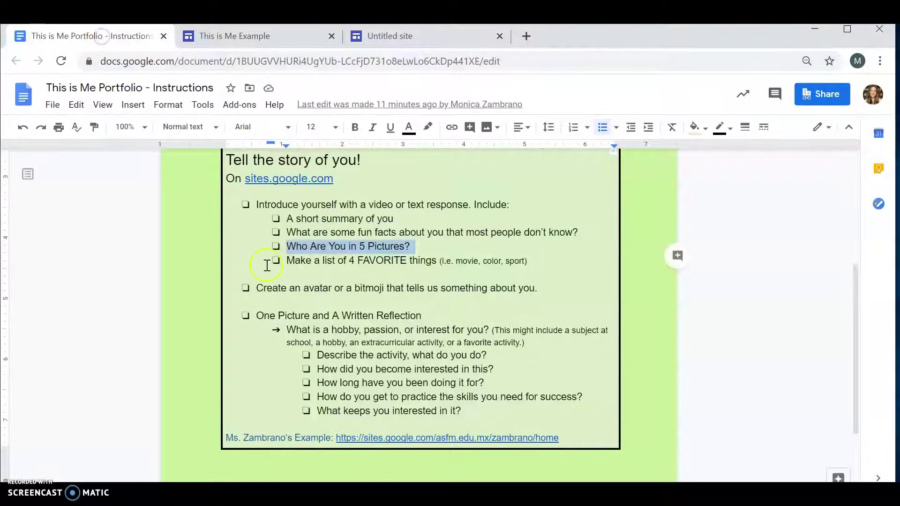
left_click_drag(289, 261, 389, 265)
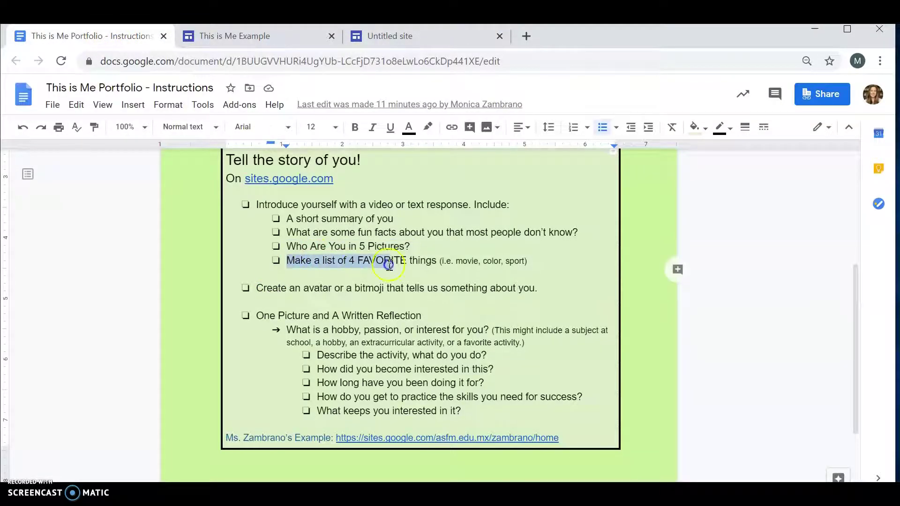
left_click_drag(459, 266, 523, 267)
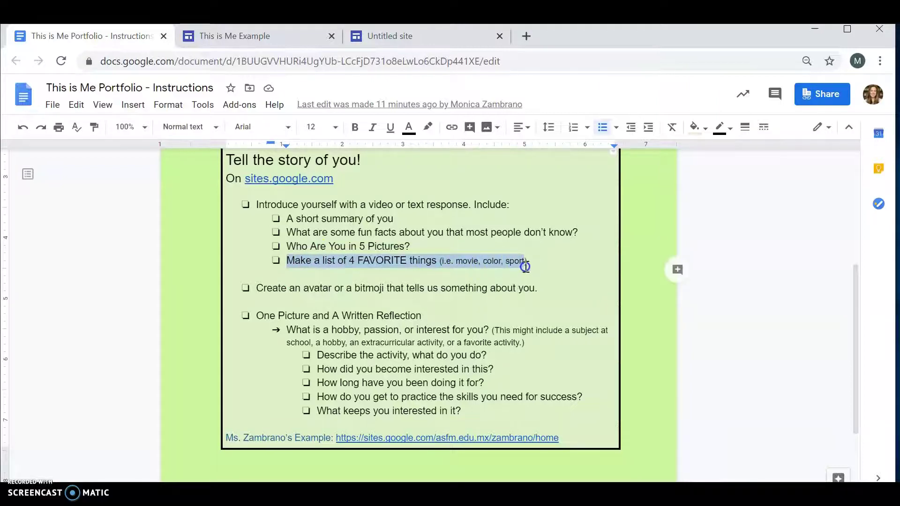
left_click(394, 45)
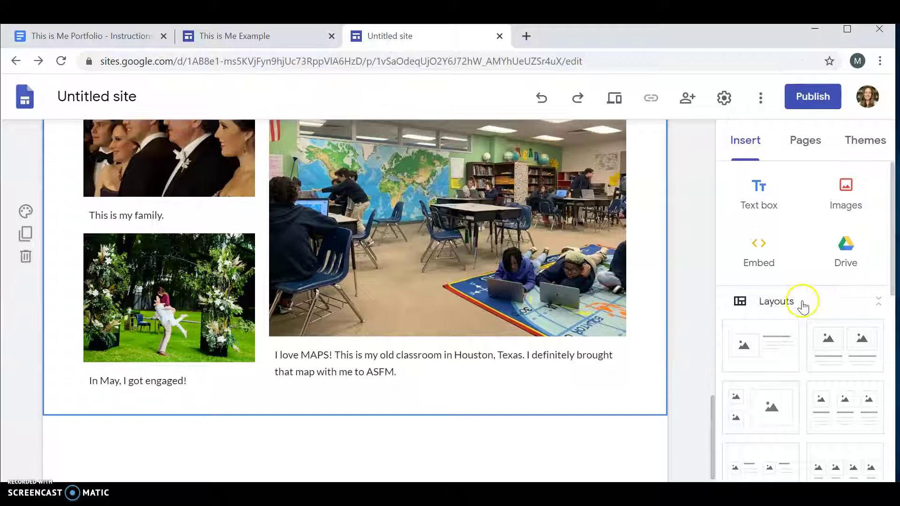
Add a four-image layout below the photo section and upload the mango image into slot one
scroll(802, 305, "down", 3)
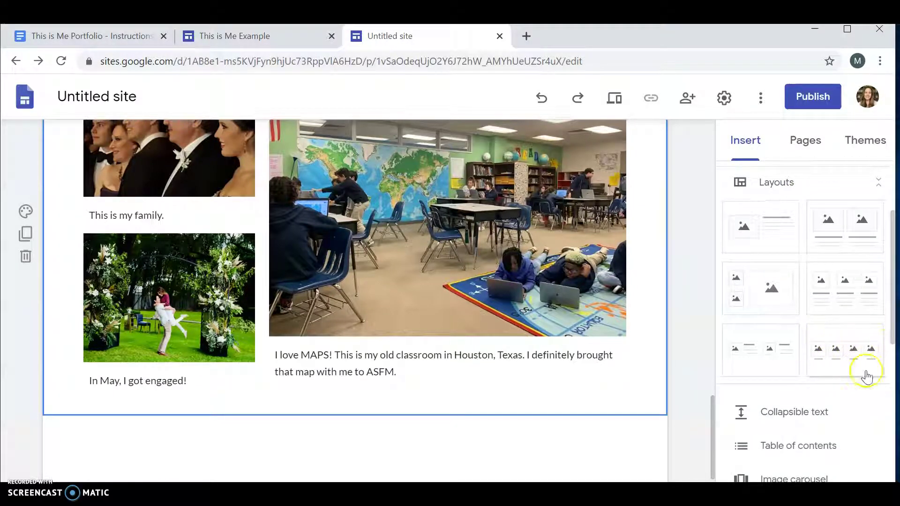
left_click_drag(847, 362, 370, 402)
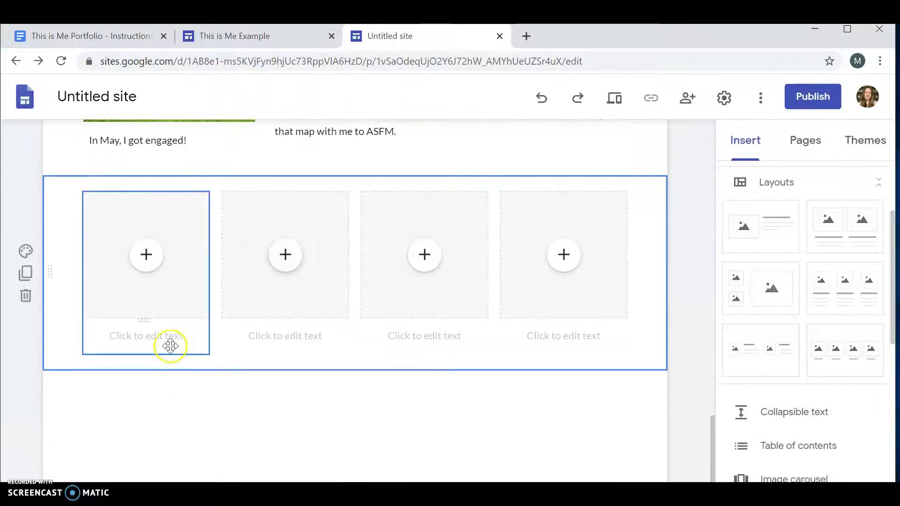
left_click(150, 261)
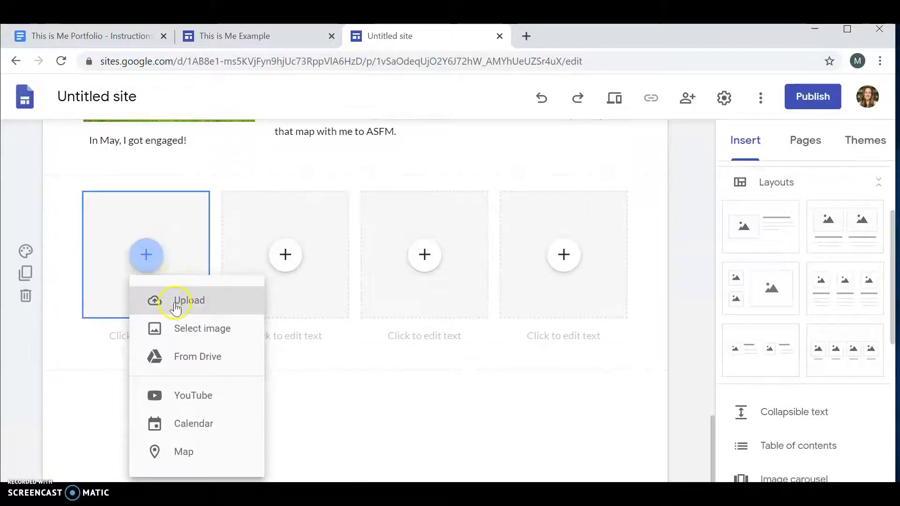
left_click(176, 302)
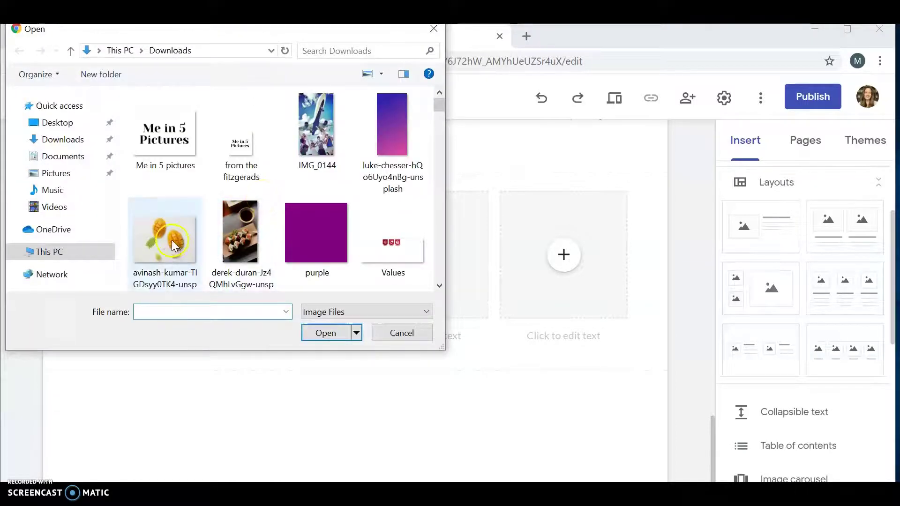
left_click(300, 227)
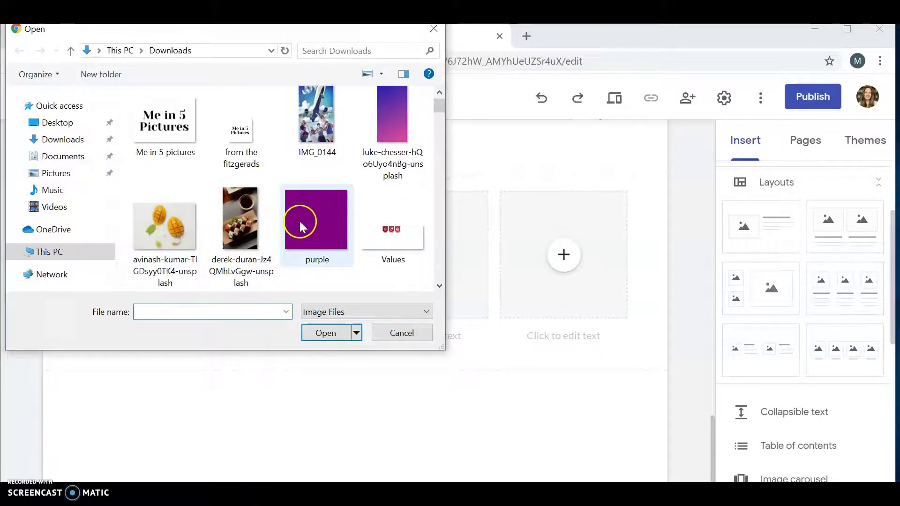
left_click(168, 242)
left_click(311, 332)
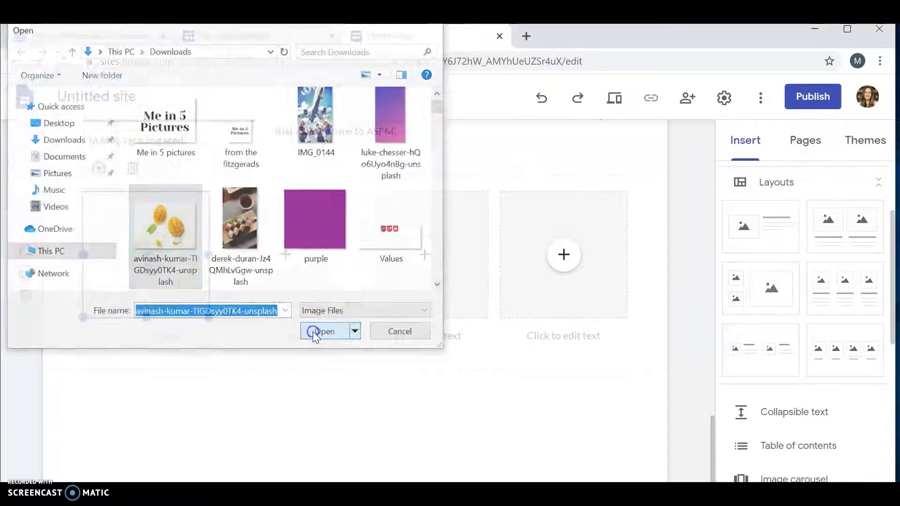
Upload the sushi and purple gradient images into the second and third slots
left_click(283, 256)
left_click(306, 310)
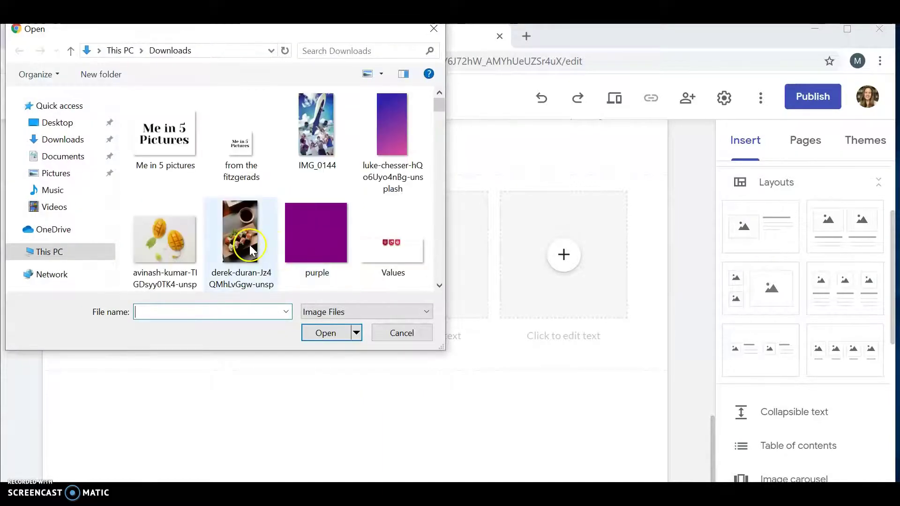
left_click(249, 248)
left_click(327, 333)
left_click(425, 265)
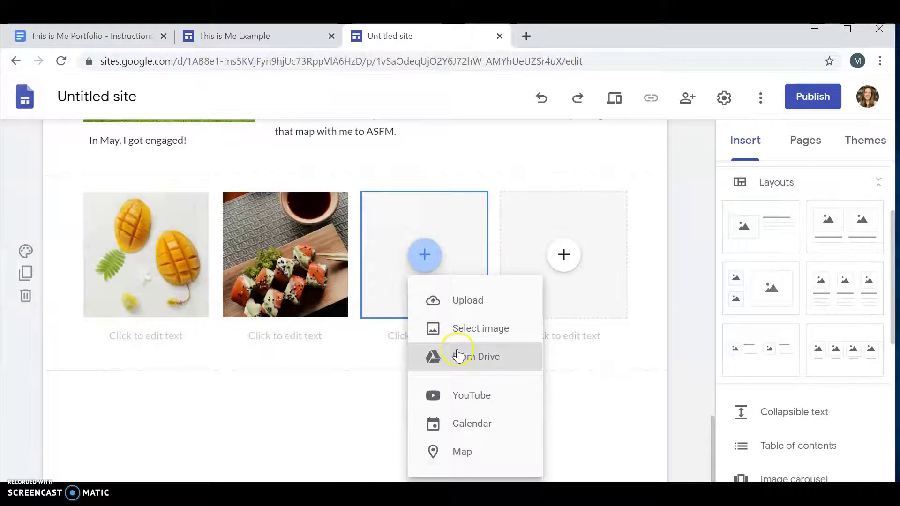
left_click(466, 300)
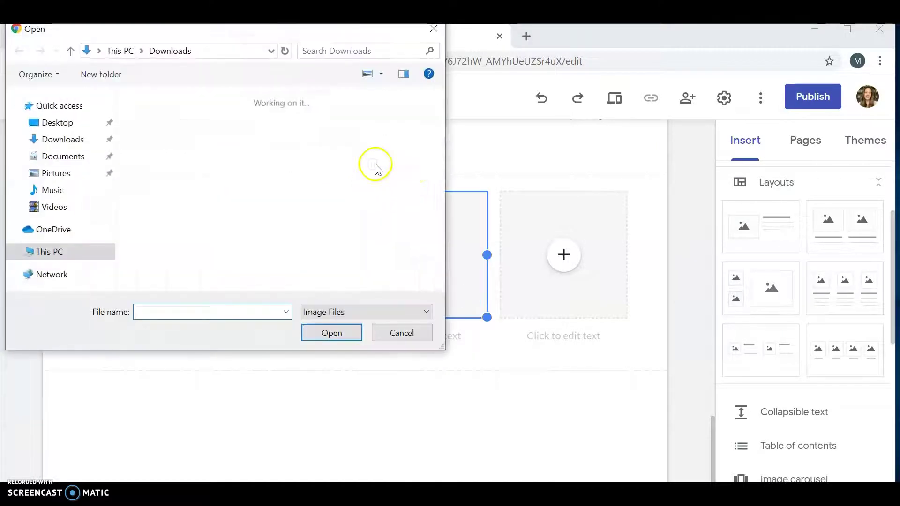
left_click(396, 141)
left_click(330, 333)
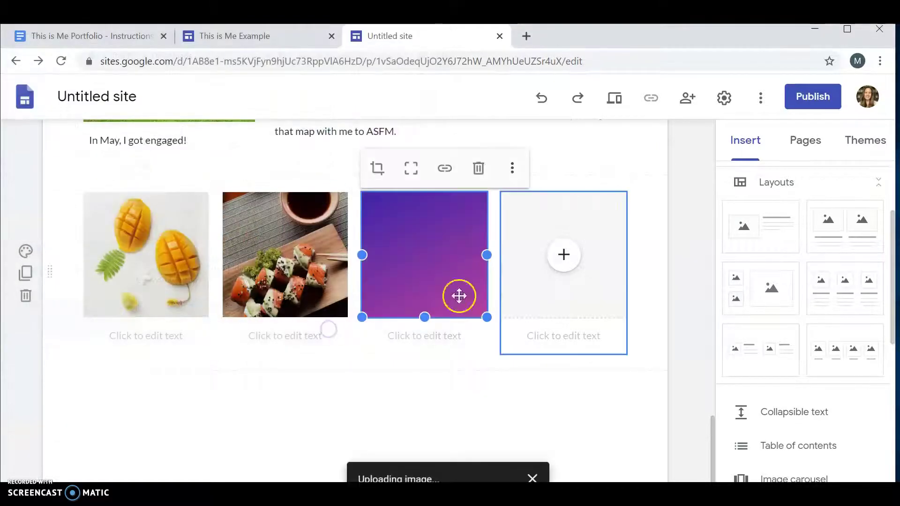
Choose Map for the fourth slot and search for 'bora bora'
left_click(563, 261)
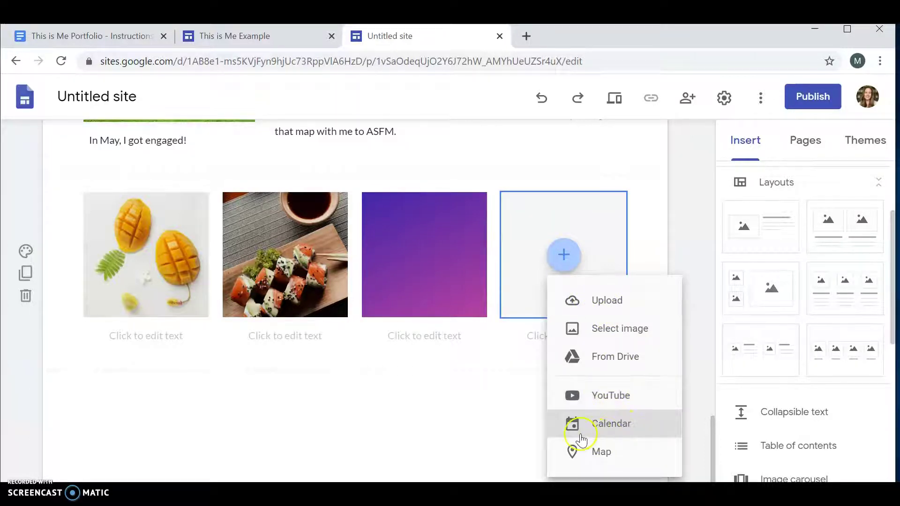
left_click(604, 452)
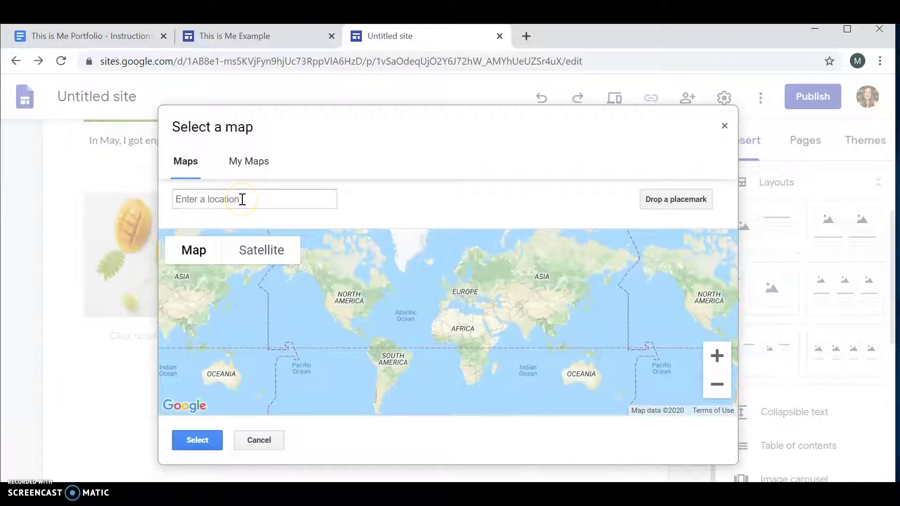
type("bo")
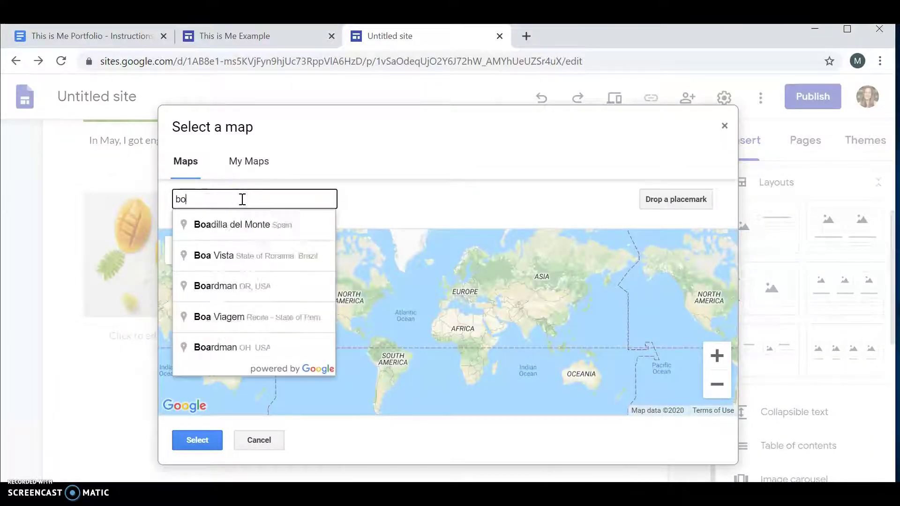
type("ra bora")
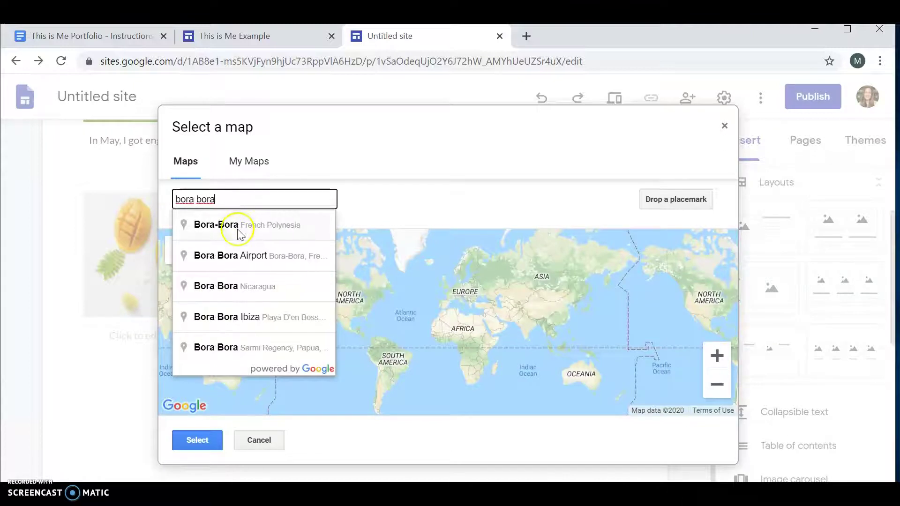
Insert the Bora-Bora, French Polynesia map into the fourth slot and begin its 'I love to travel!' caption
left_click(239, 233)
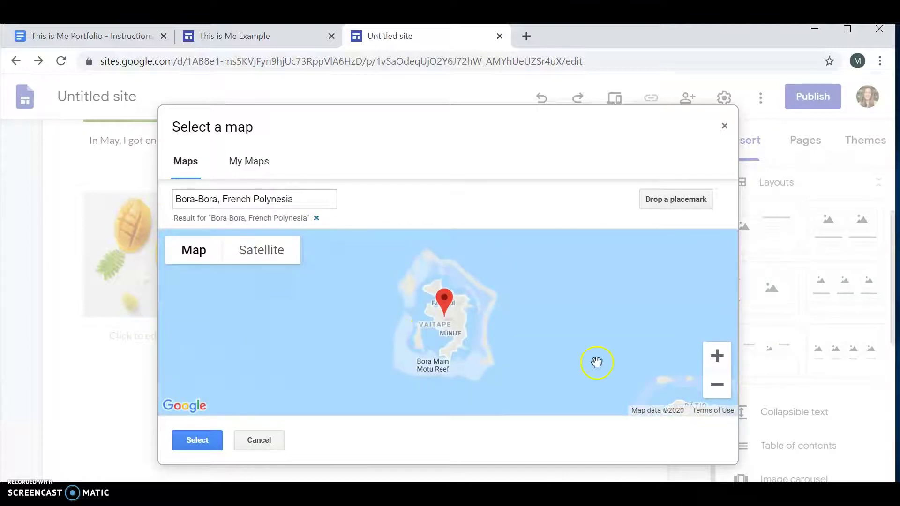
left_click(204, 444)
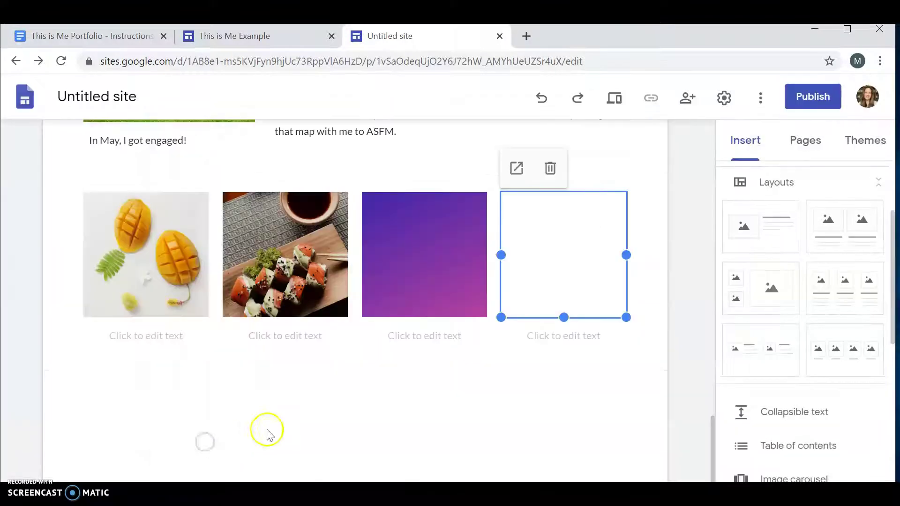
left_click(569, 336)
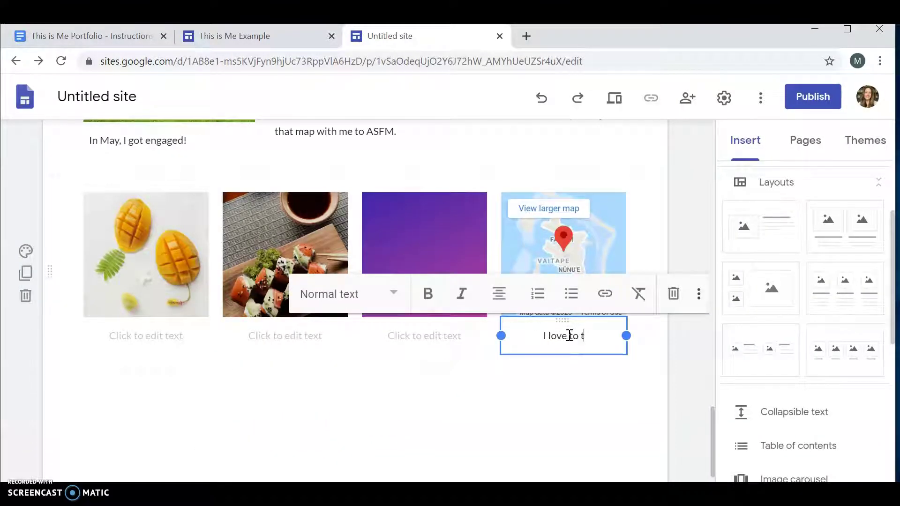
Caption the purple image 'My favorite color is purple'
left_click(458, 336)
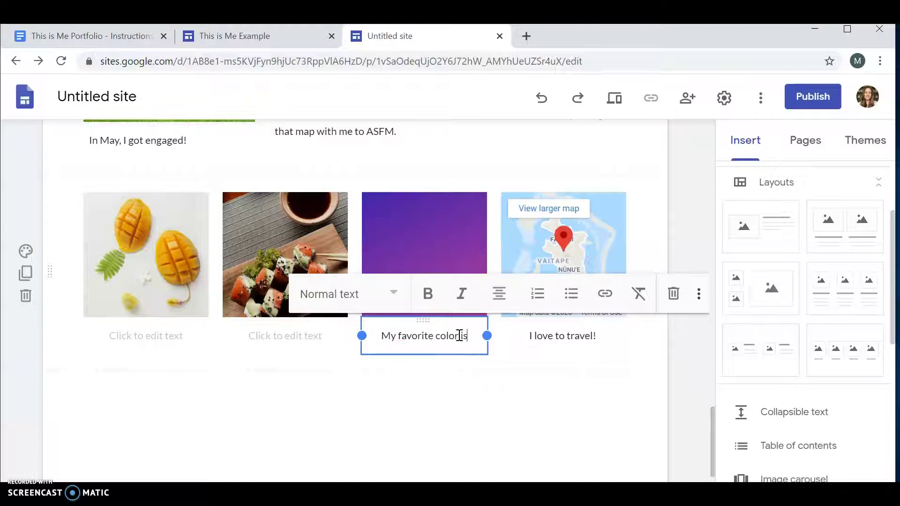
type("My favorite color is purple!")
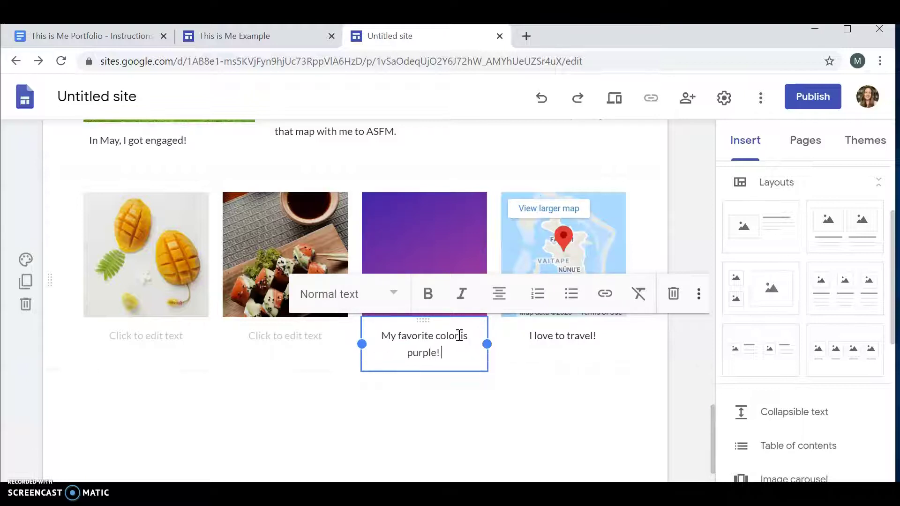
left_click(300, 336)
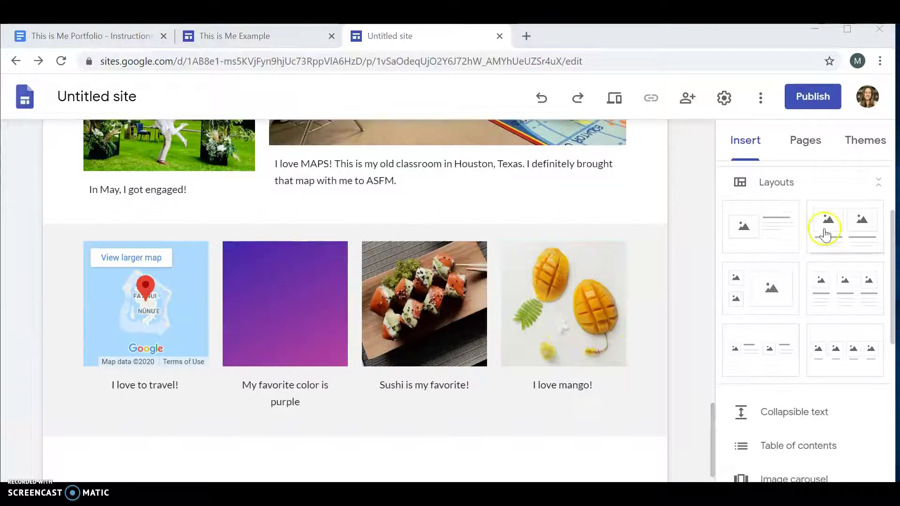
Add an empty text box and move it directly above the four-image row
scroll(823, 231, "up", 3)
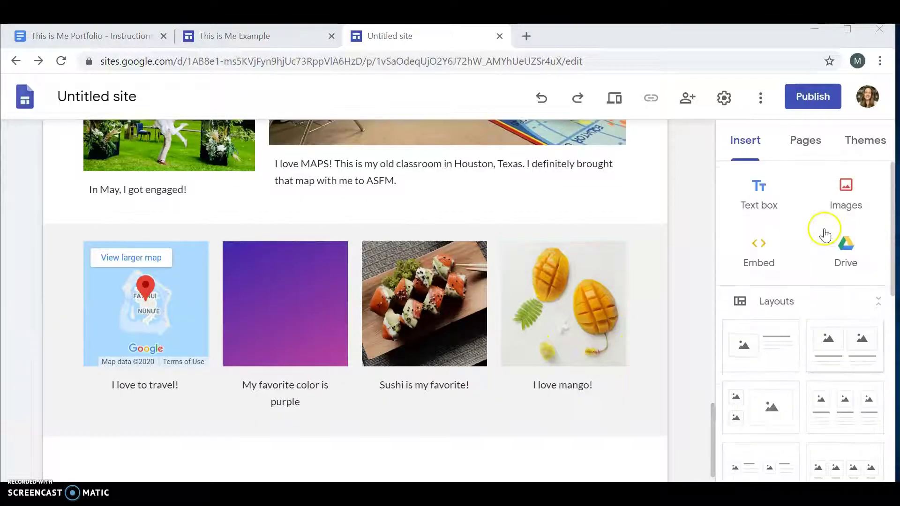
left_click_drag(753, 186, 558, 225)
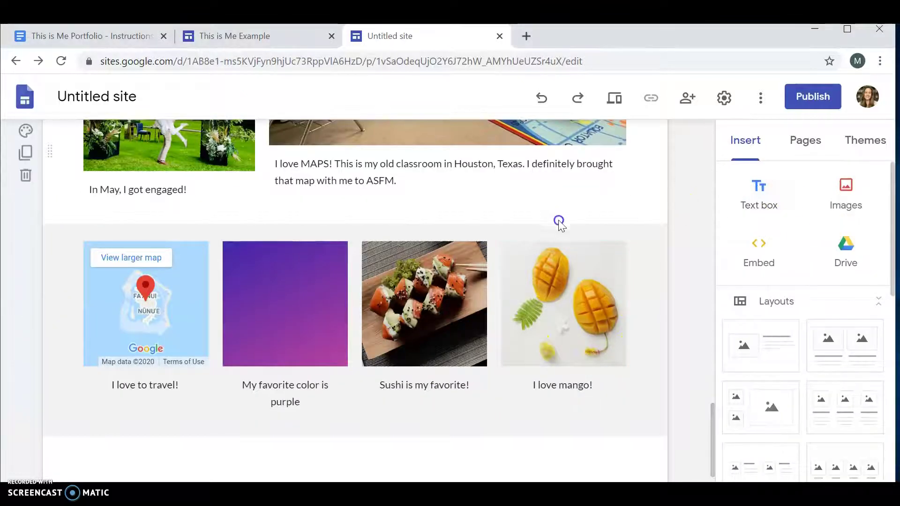
left_click(731, 200)
scroll(94, 392, "up", 2)
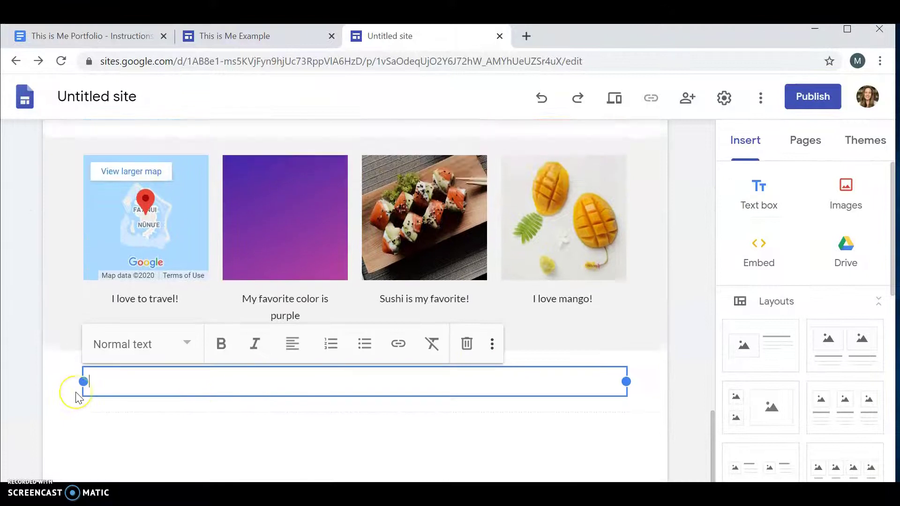
left_click(47, 421)
left_click_drag(49, 419, 68, 221)
Make the text box a Title heading reading 'My Favorite Things!'
left_click(98, 211)
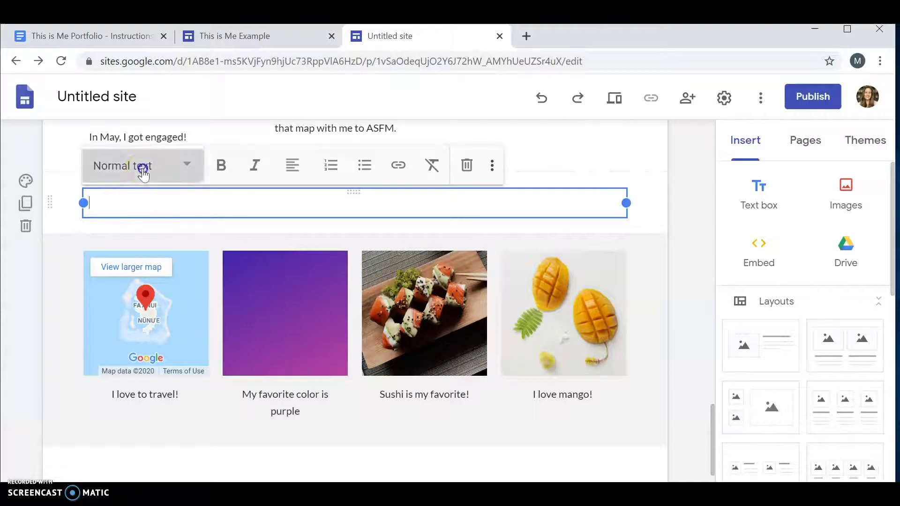
left_click(142, 167)
left_click(135, 212)
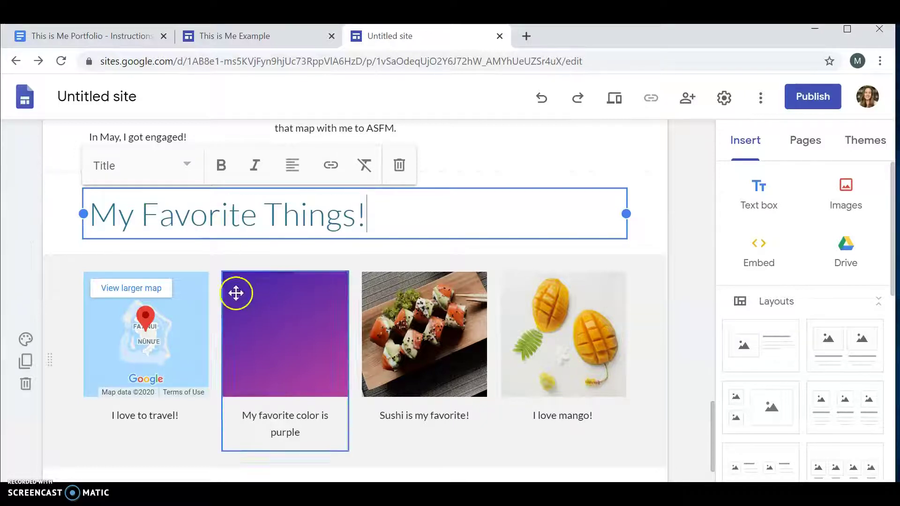
key("Escape")
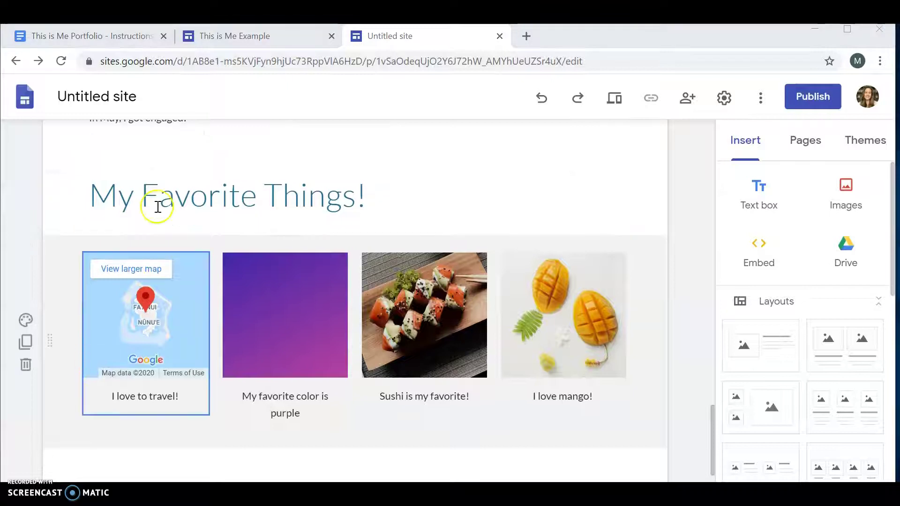
left_click(115, 42)
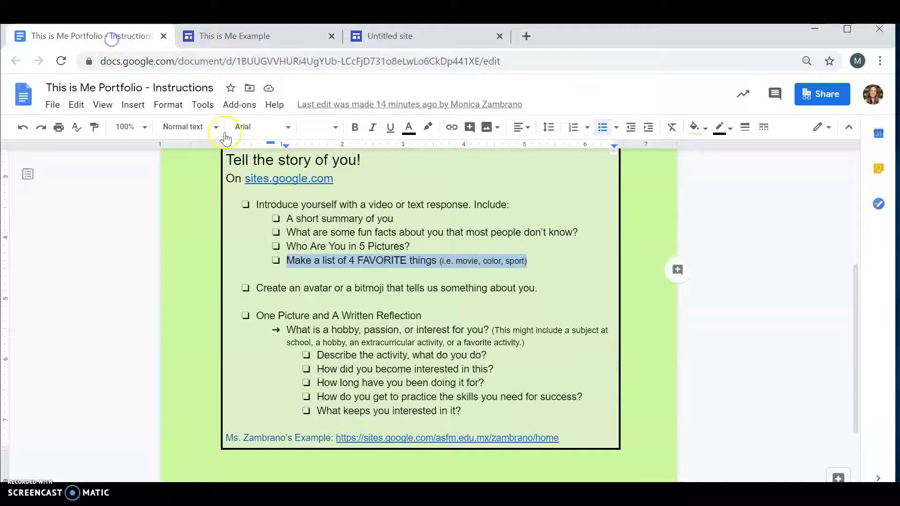
left_click_drag(253, 288, 538, 290)
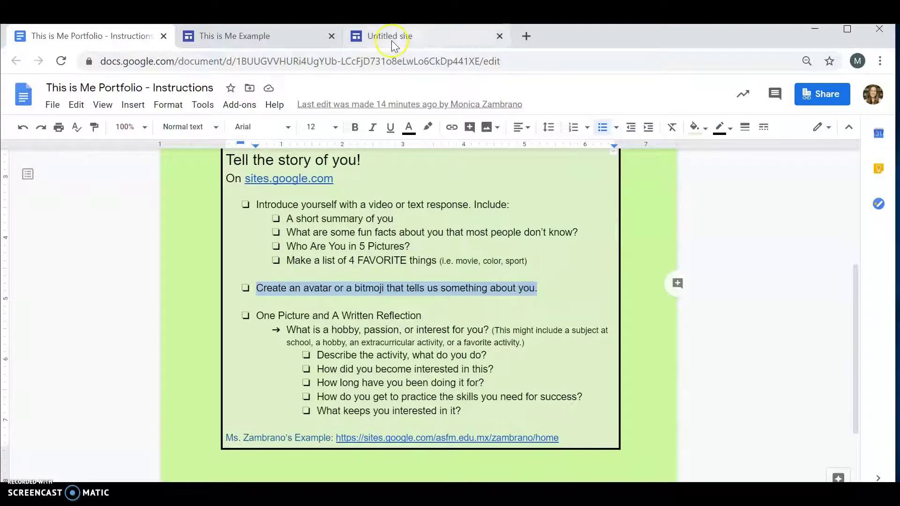
left_click(387, 41)
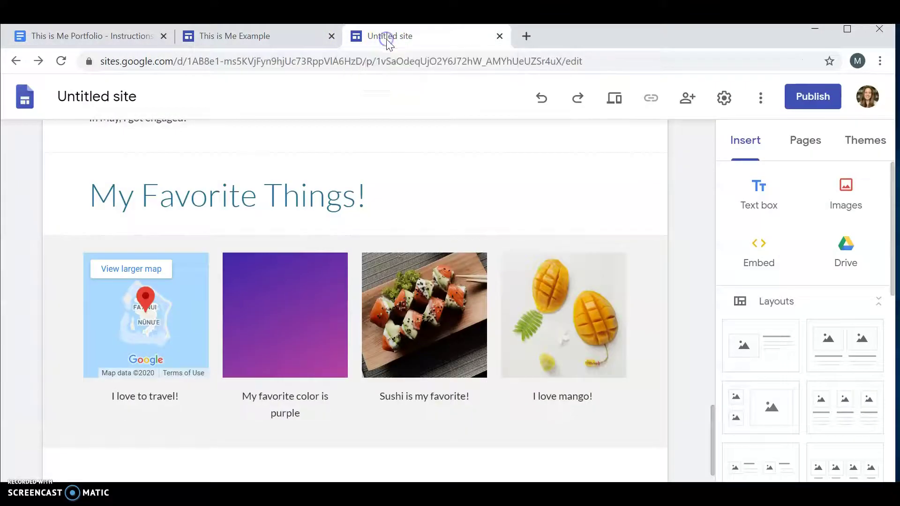
scroll(323, 384, "down", 3)
scroll(324, 389, "up", 1)
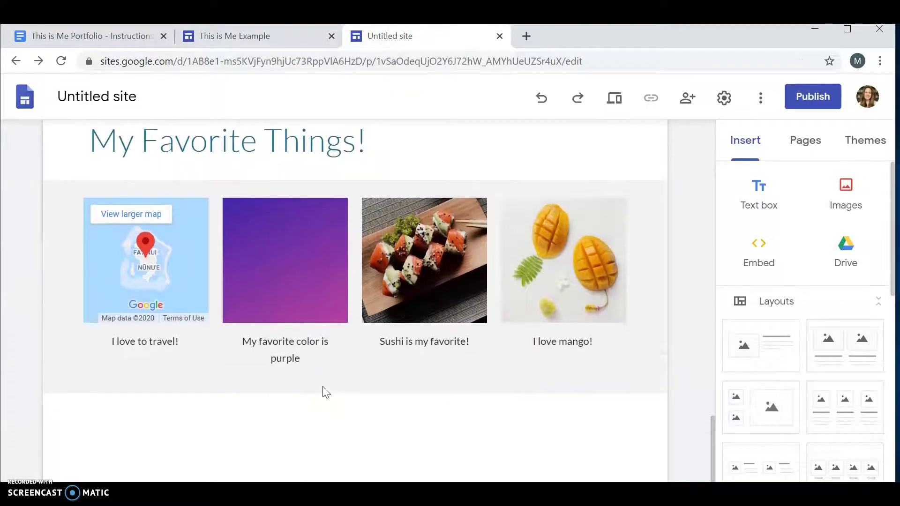
Scroll through the This is Me Example site for reference
left_click(263, 47)
scroll(253, 344, "down", 9)
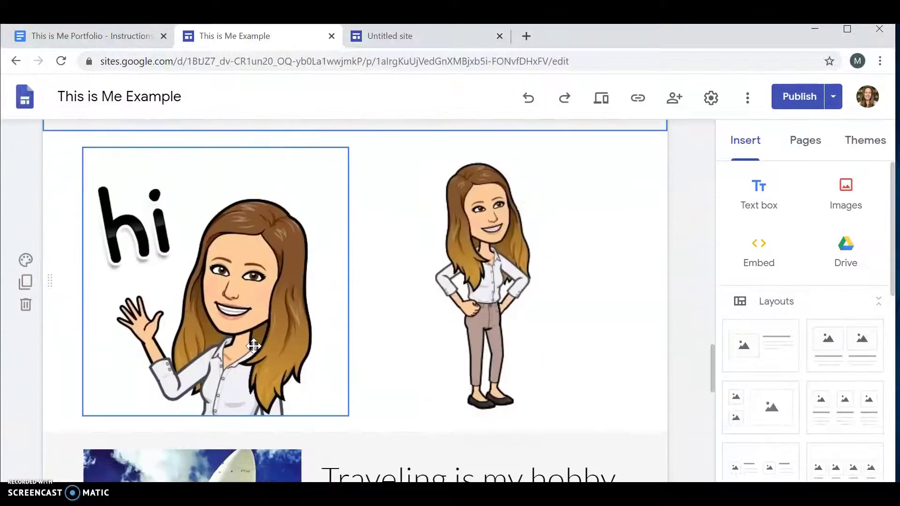
scroll(56, 286, "down", 6)
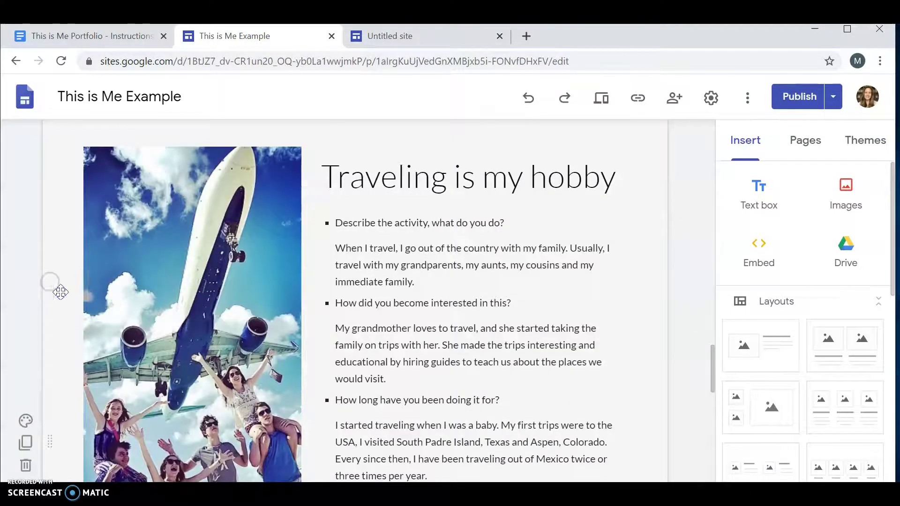
scroll(88, 311, "up", 8)
scroll(89, 313, "down", 14)
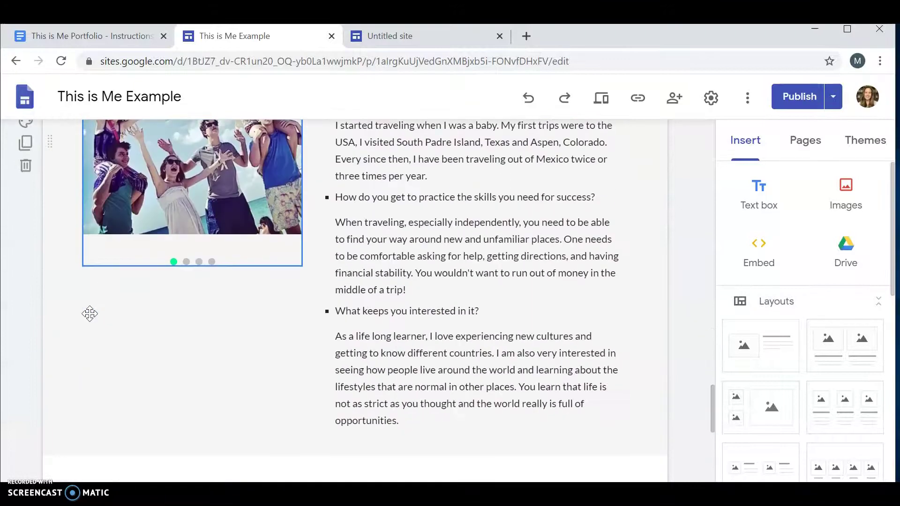
scroll(89, 314, "up", 9)
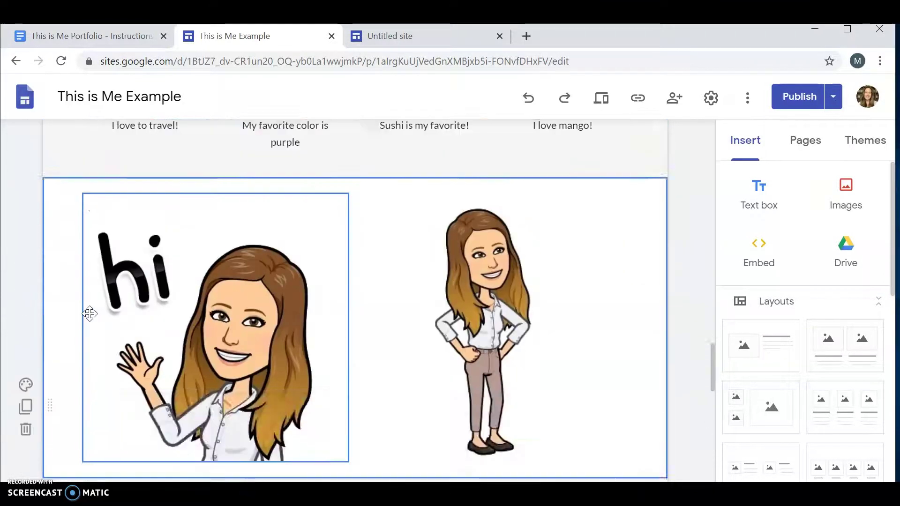
scroll(89, 313, "up", 2)
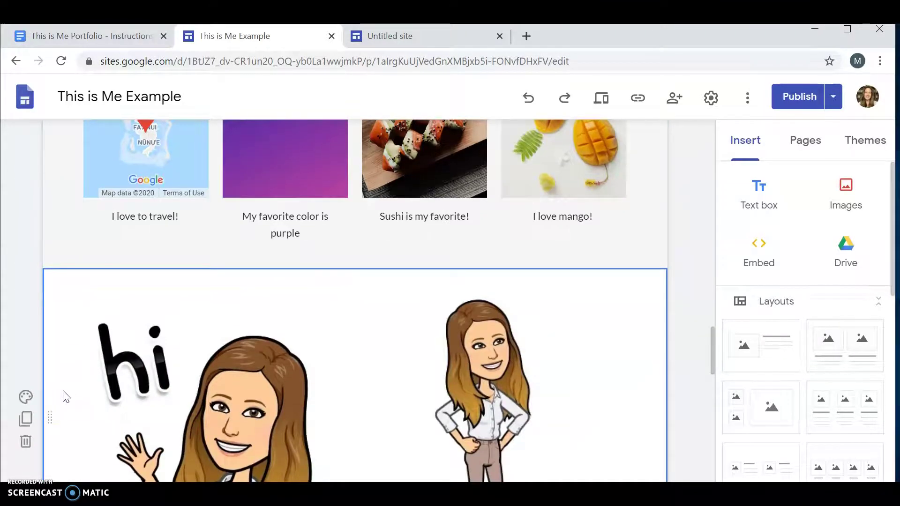
Review the new bitmoji section in the Untitled site, then go back to the instructions document
left_click(402, 36)
scroll(347, 462, "down", 1)
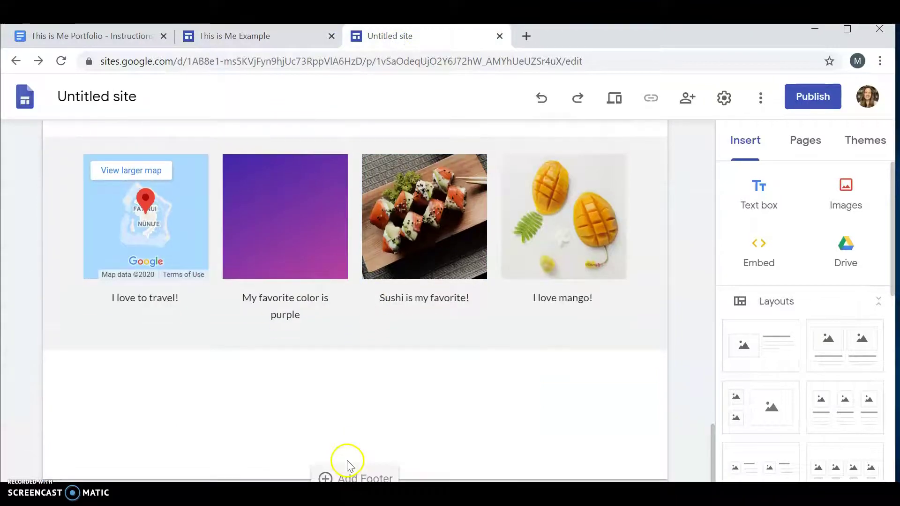
scroll(347, 465, "down", 4)
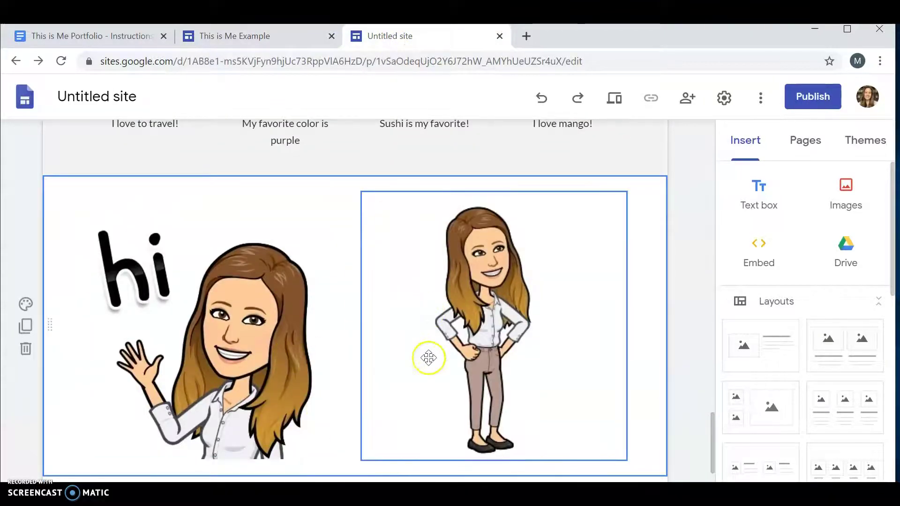
scroll(428, 375, "down", 3)
scroll(428, 385, "up", 2)
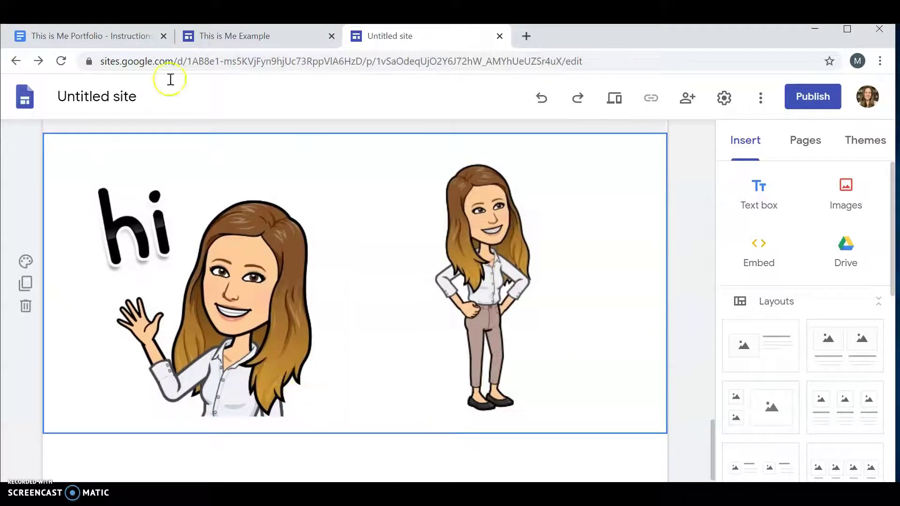
left_click(125, 35)
Highlight the hobby or passion question and its 'favorite activity' explanation
scroll(287, 323, "down", 1)
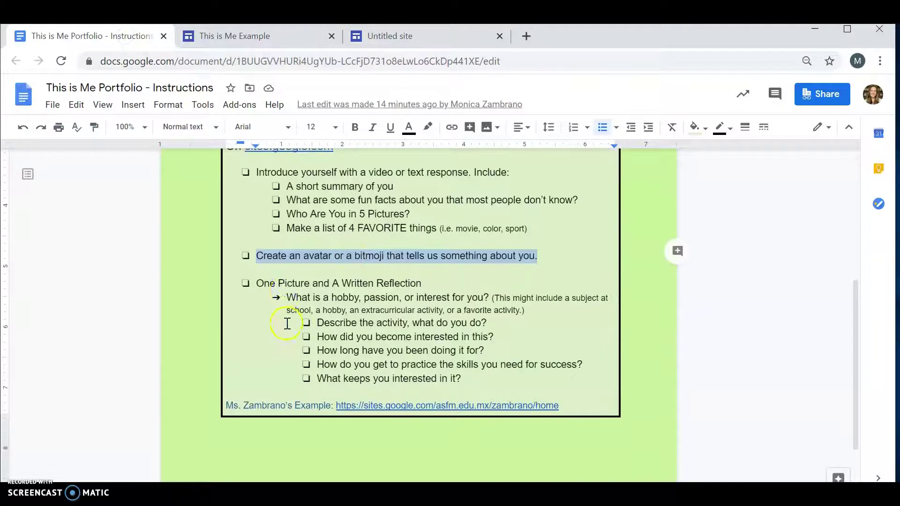
left_click_drag(256, 283, 354, 281)
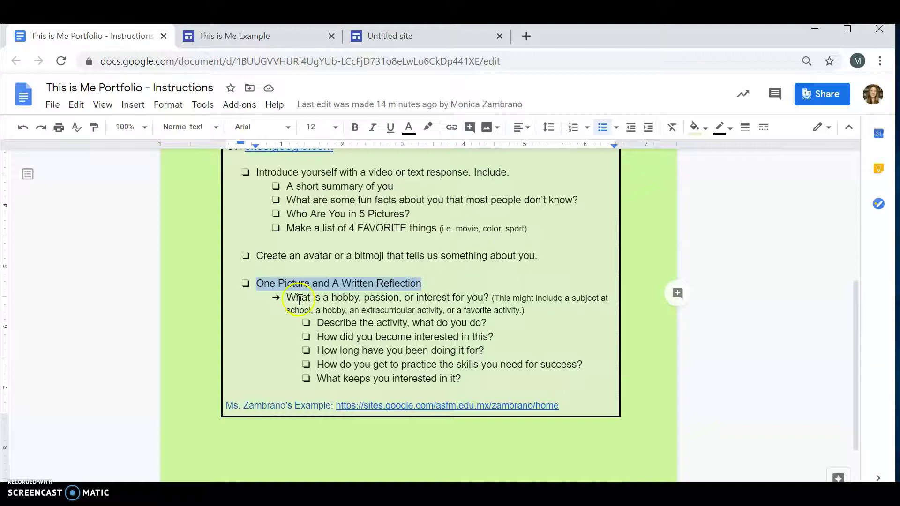
left_click_drag(287, 298, 467, 299)
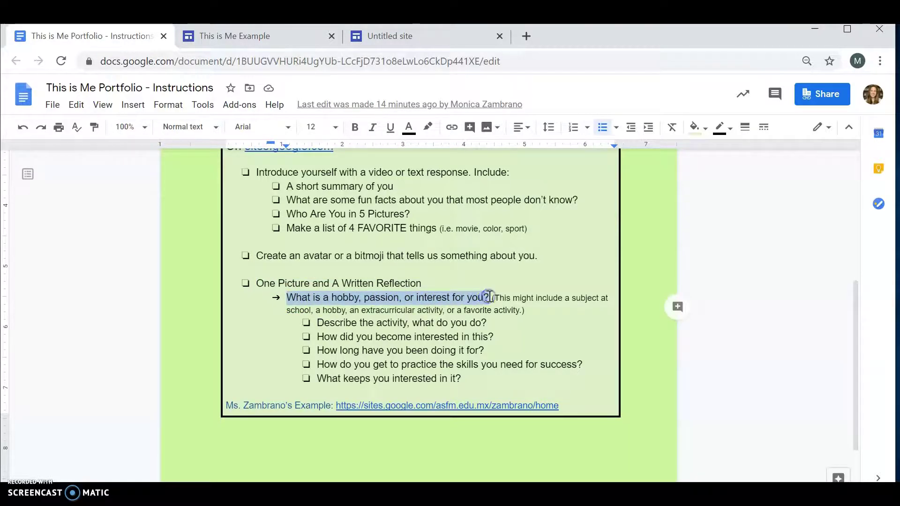
left_click(295, 310)
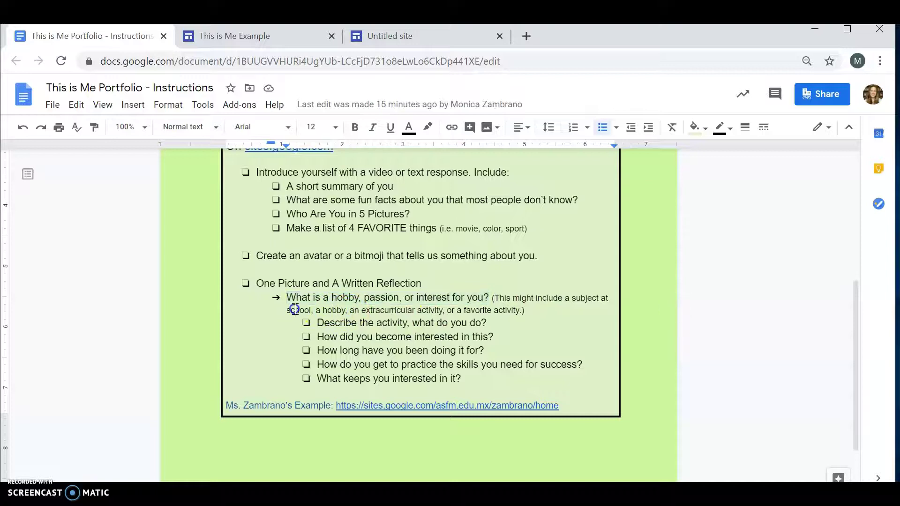
left_click_drag(369, 305, 409, 311)
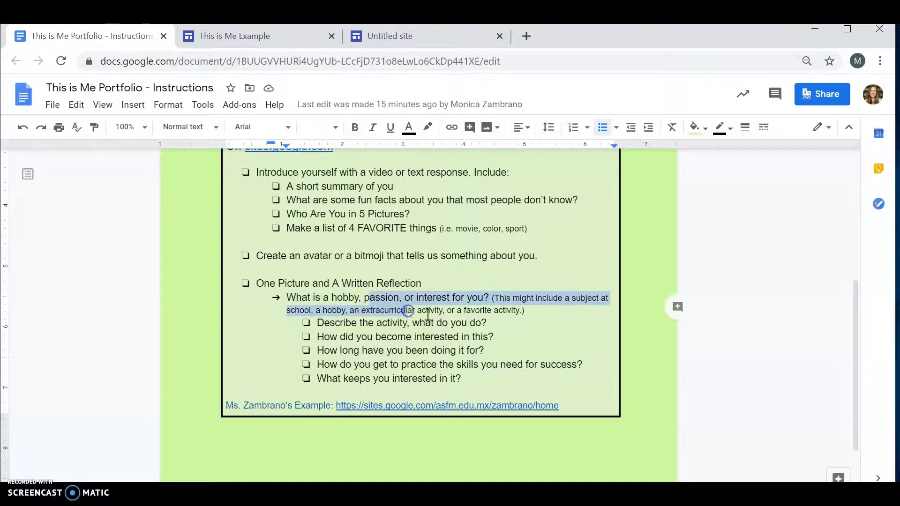
left_click(427, 312)
left_click_drag(467, 313, 518, 308)
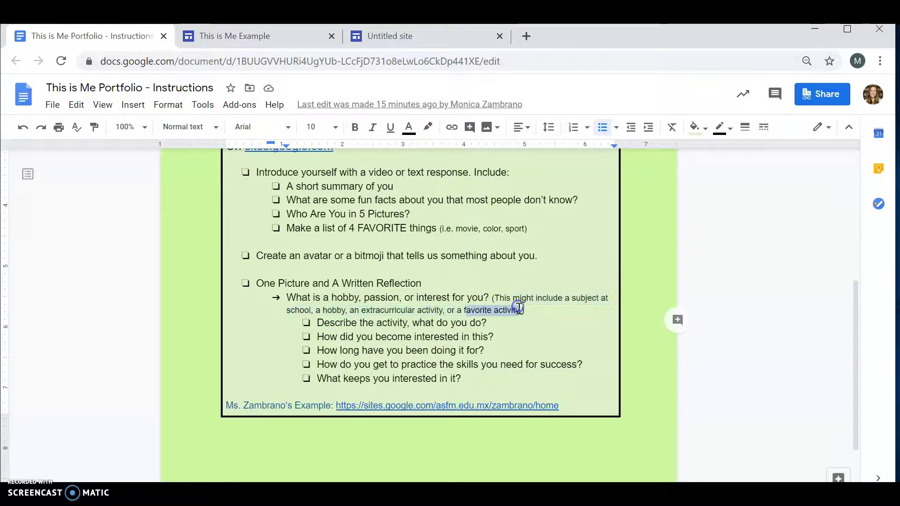
left_click(513, 300)
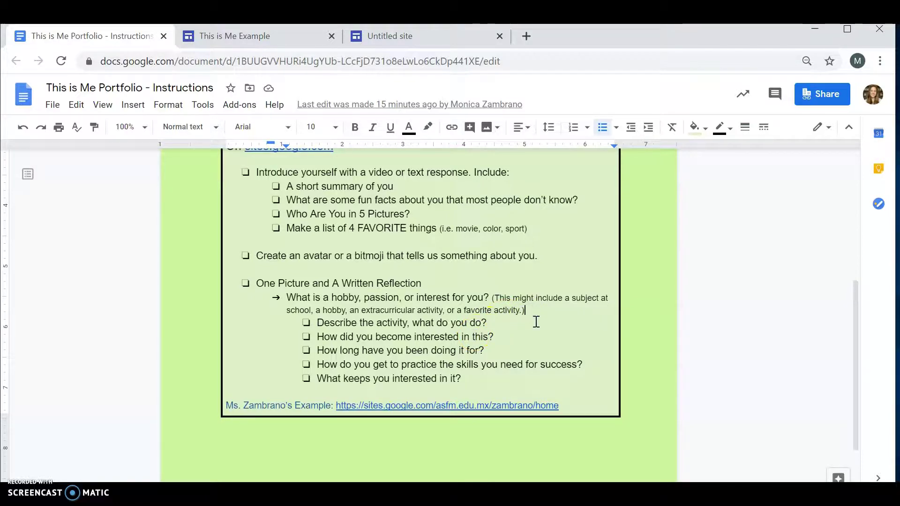
Highlight the five follow-up questions on the activity, interest, duration, skills and motivation, then return to the site
left_click_drag(315, 323, 465, 324)
left_click_drag(317, 335, 484, 336)
left_click_drag(316, 350, 455, 350)
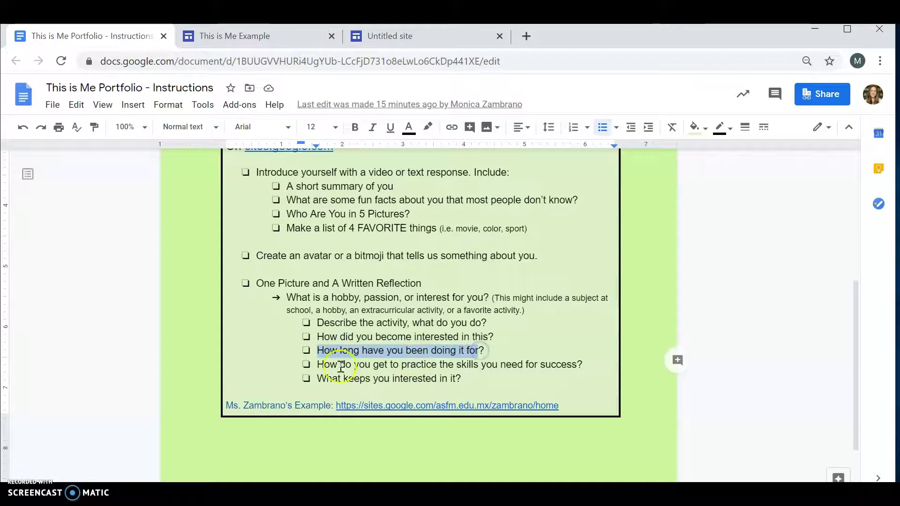
left_click_drag(316, 365, 560, 369)
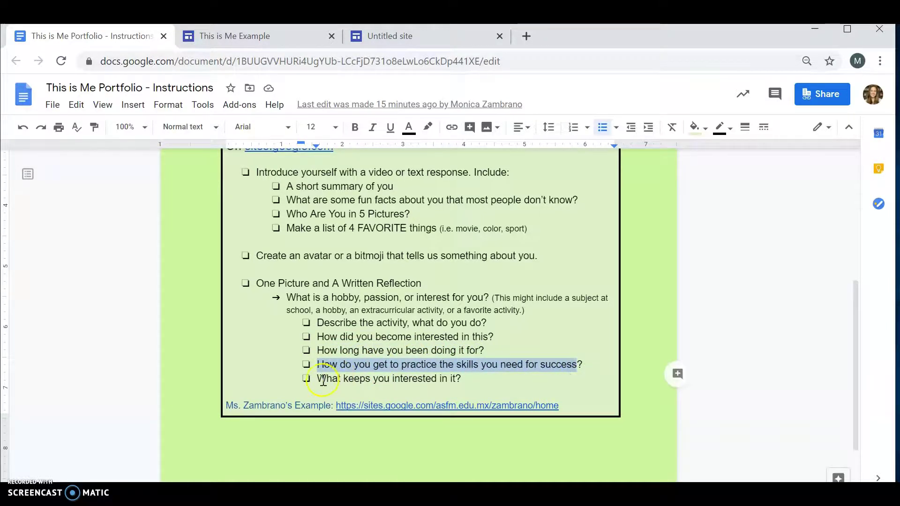
left_click_drag(323, 380, 440, 378)
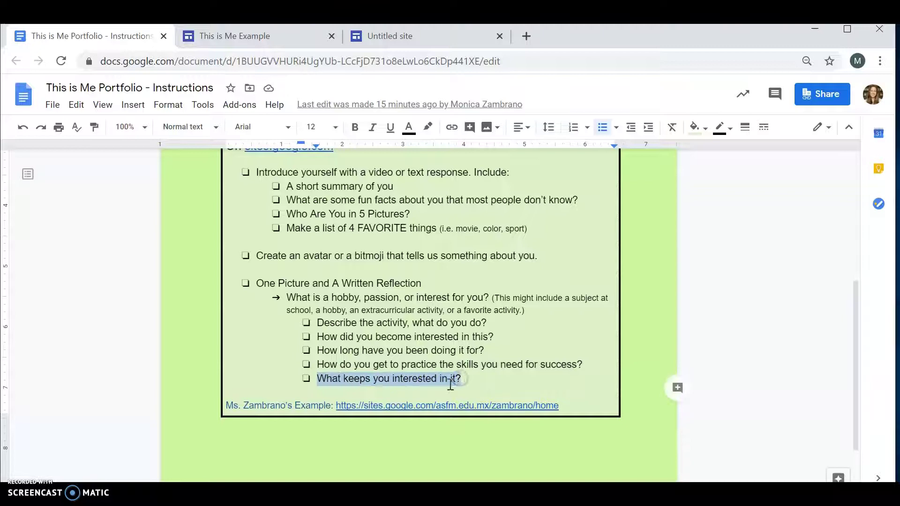
left_click(470, 375)
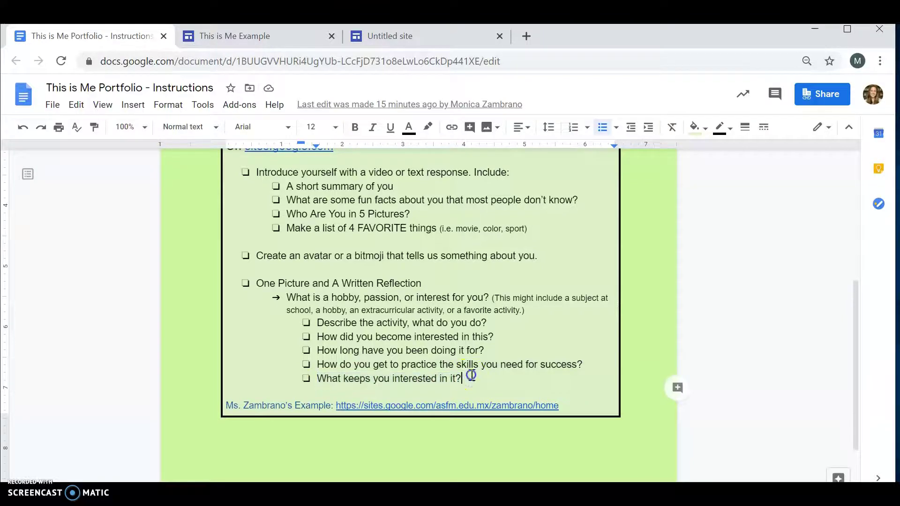
left_click(370, 42)
Drop an image-and-text layout below the bitmojis and select its title box
scroll(297, 234, "down", 2)
left_click(307, 399)
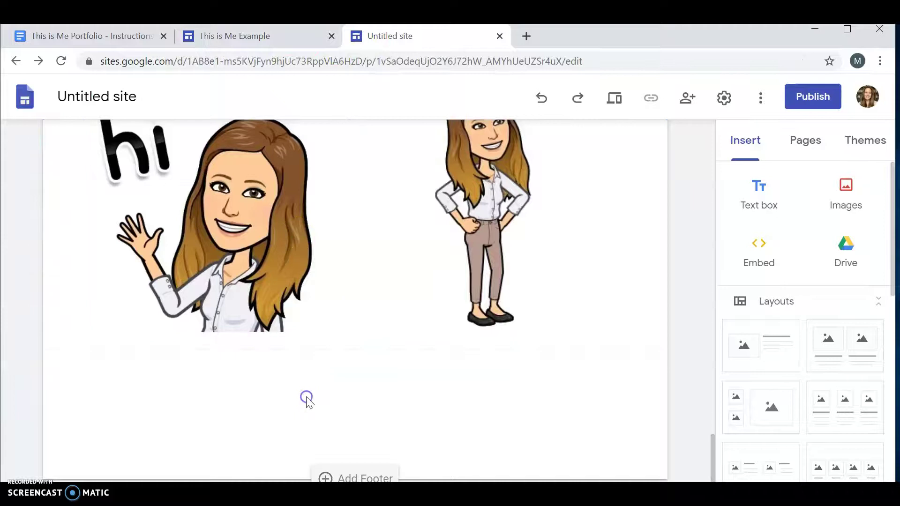
scroll(753, 368, "down", 2)
left_click_drag(768, 281, 515, 412)
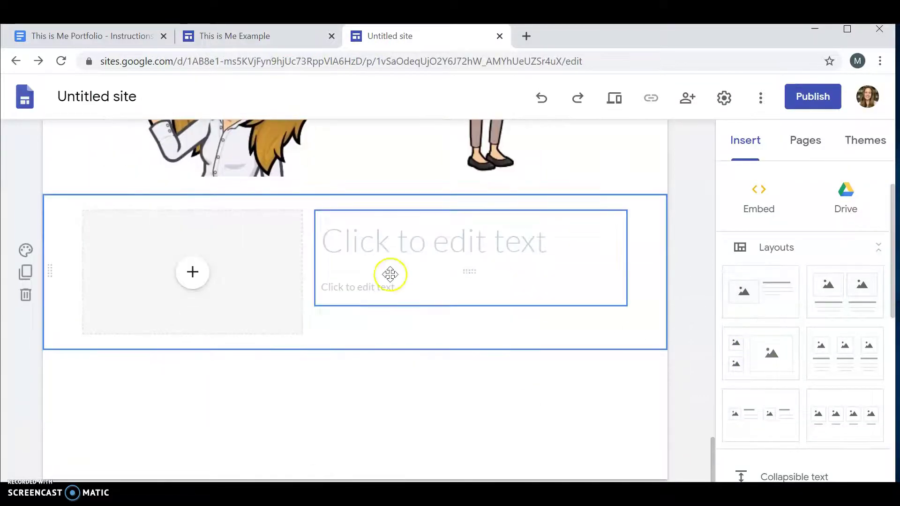
left_click(383, 251)
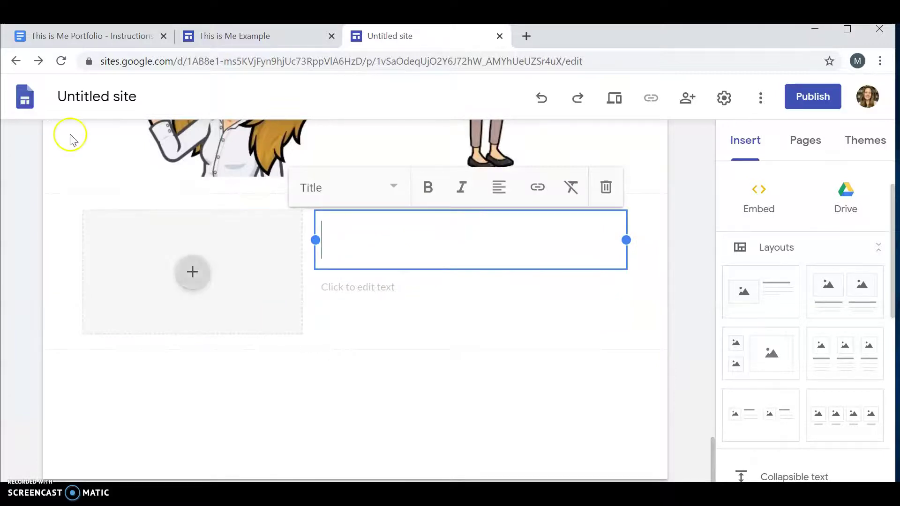
In the This is Me Example site, select the Traveling is my hobby questions for reference
left_click(224, 47)
scroll(173, 260, "down", 6)
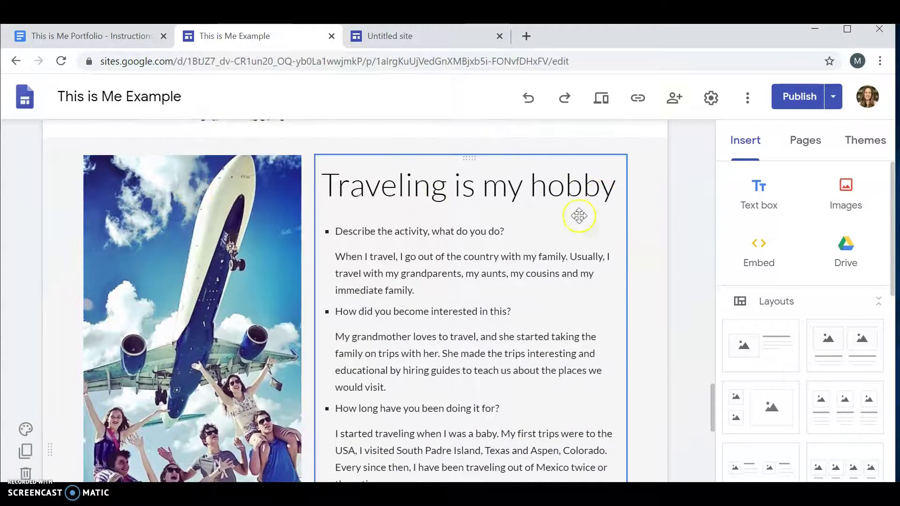
scroll(539, 230, "down", 1)
left_click_drag(332, 205, 509, 213)
left_click(381, 234)
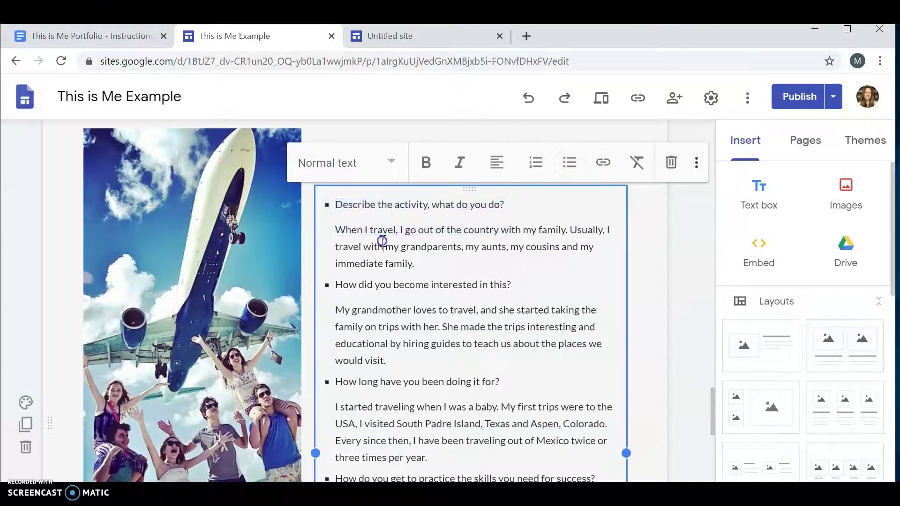
left_click_drag(335, 230, 424, 265)
scroll(425, 268, "down", 2)
left_click(346, 226)
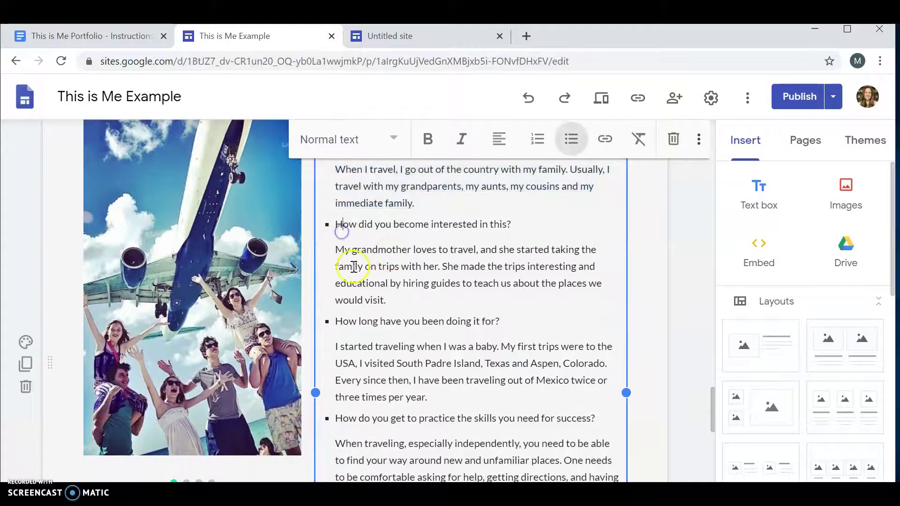
Read through the rest of the example's travel answers down to the last paragraph
scroll(345, 232, "down", 1)
scroll(346, 230, "down", 2)
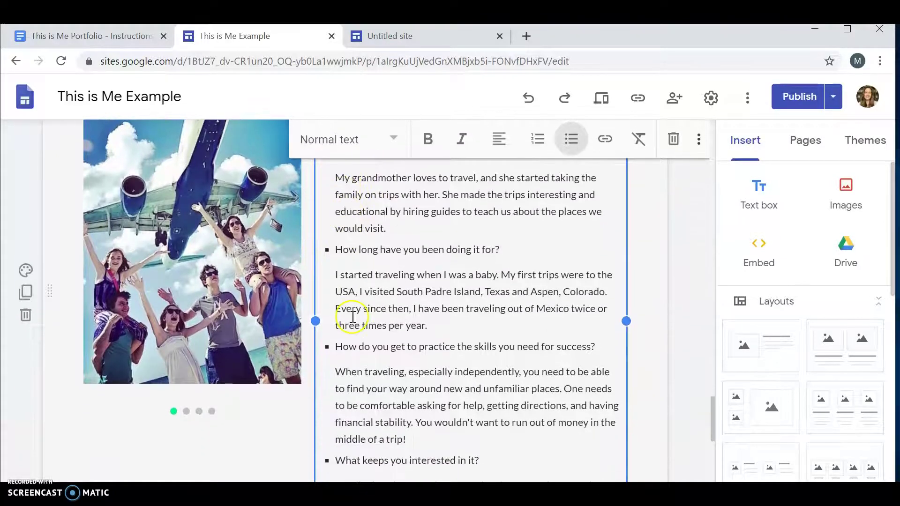
scroll(353, 312, "down", 2)
scroll(357, 338, "down", 1)
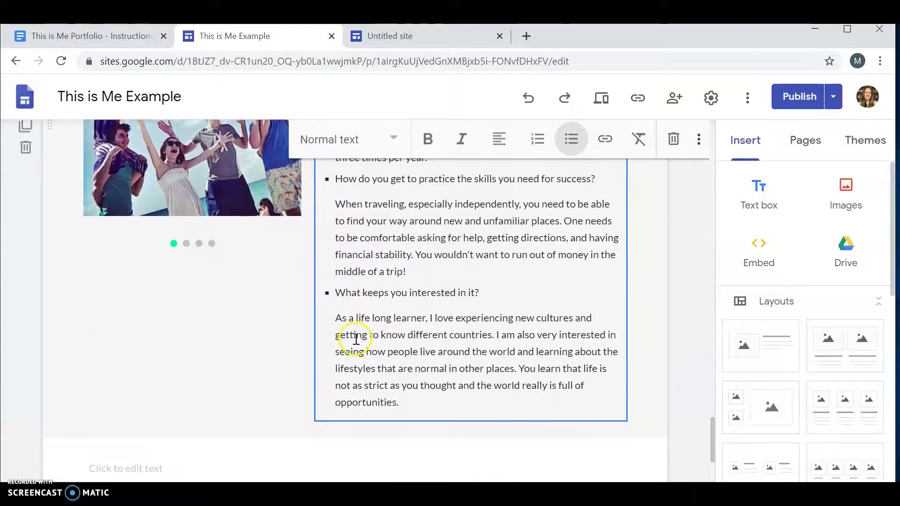
left_click(409, 400)
scroll(410, 400, "up", 2)
scroll(411, 401, "up", 6)
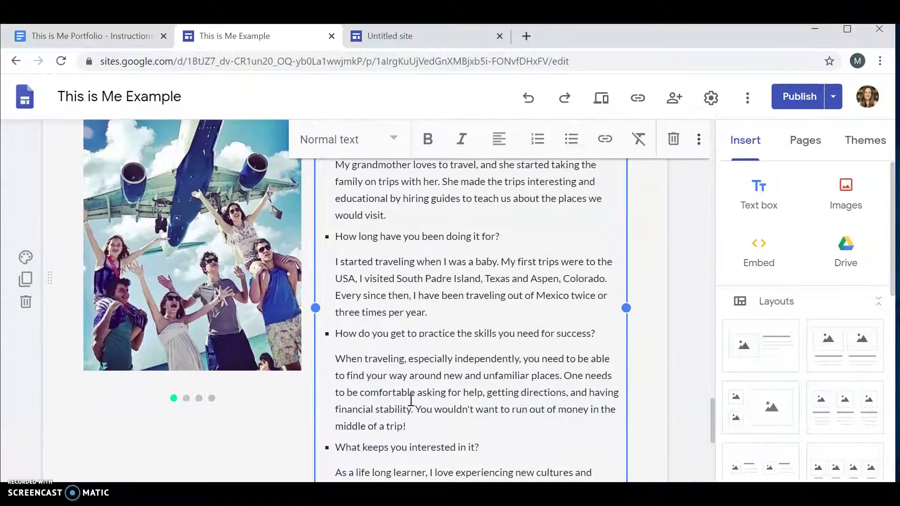
scroll(410, 400, "down", 1)
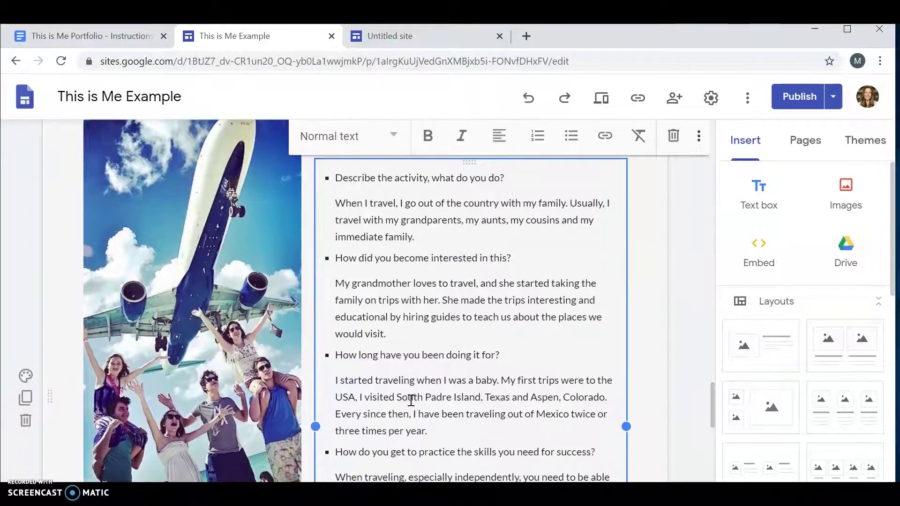
scroll(386, 355, "down", 1)
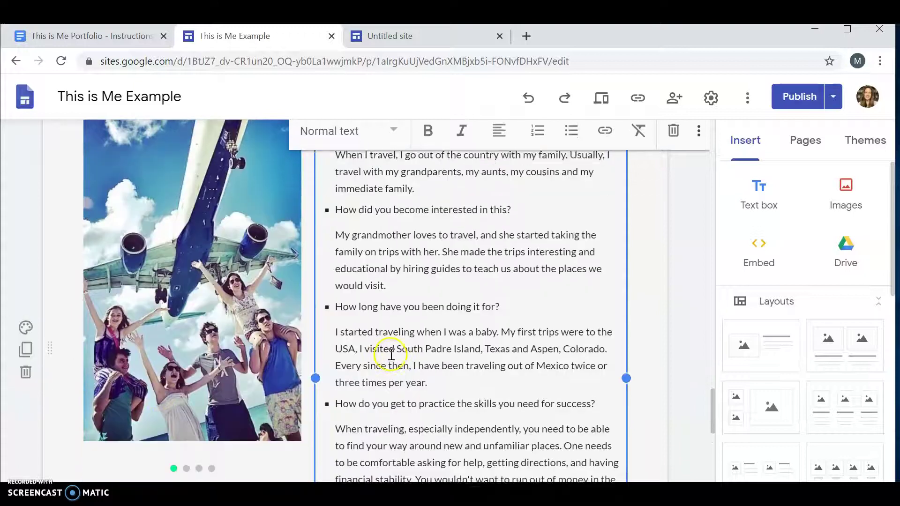
scroll(832, 405, "down", 4)
Start inserting an image carousel, then cancel the dialog without adding images
scroll(832, 404, "down", 3)
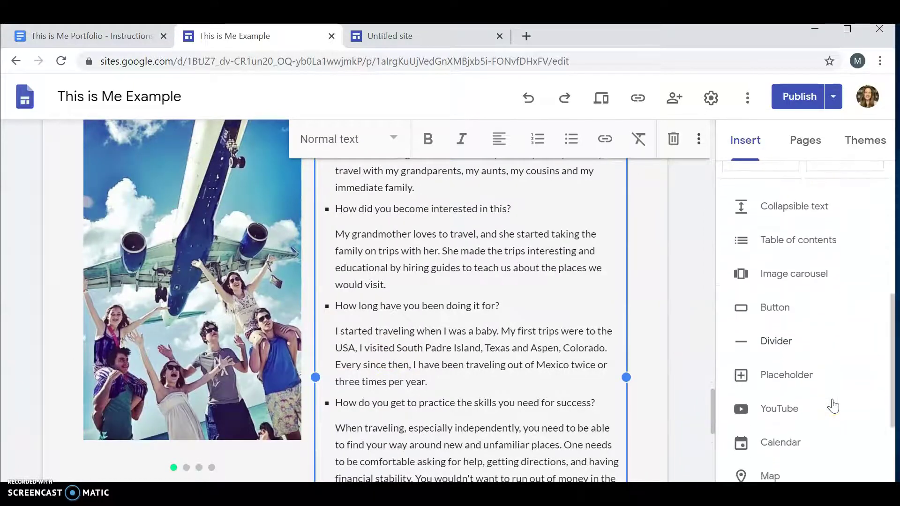
left_click(767, 267)
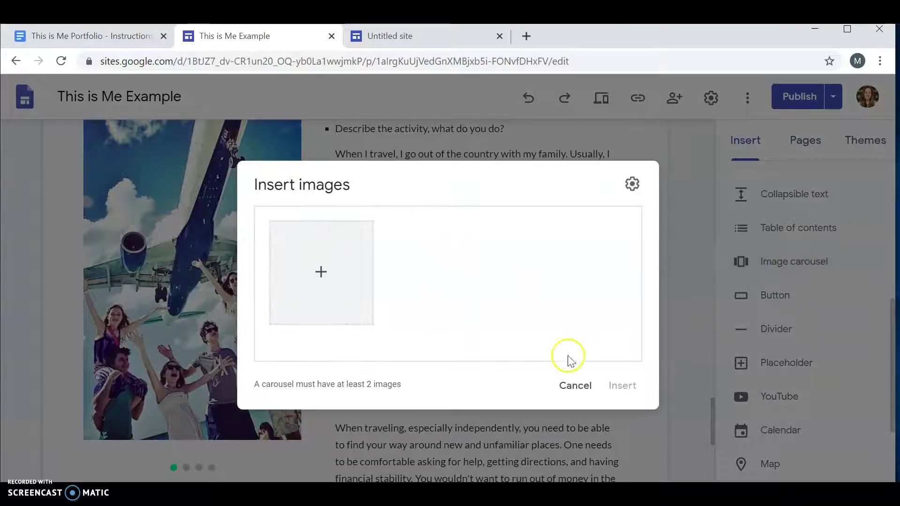
left_click(576, 385)
View the example's published site and advance its travel carousel through three photos
left_click(833, 97)
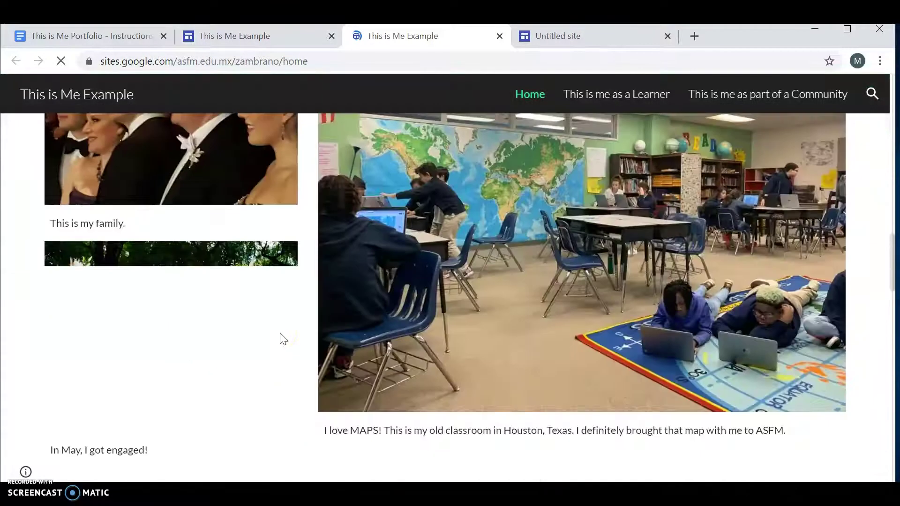
scroll(282, 338, "down", 20)
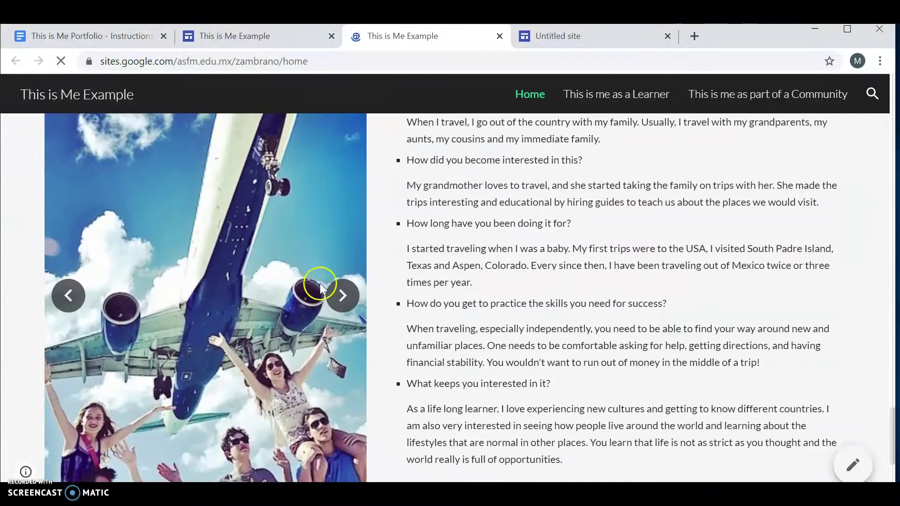
left_click(340, 296)
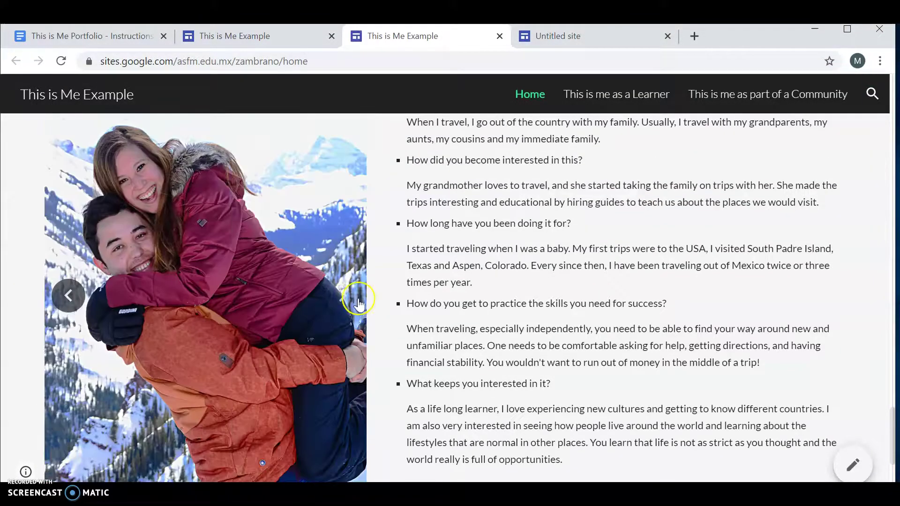
left_click(344, 300)
left_click(344, 296)
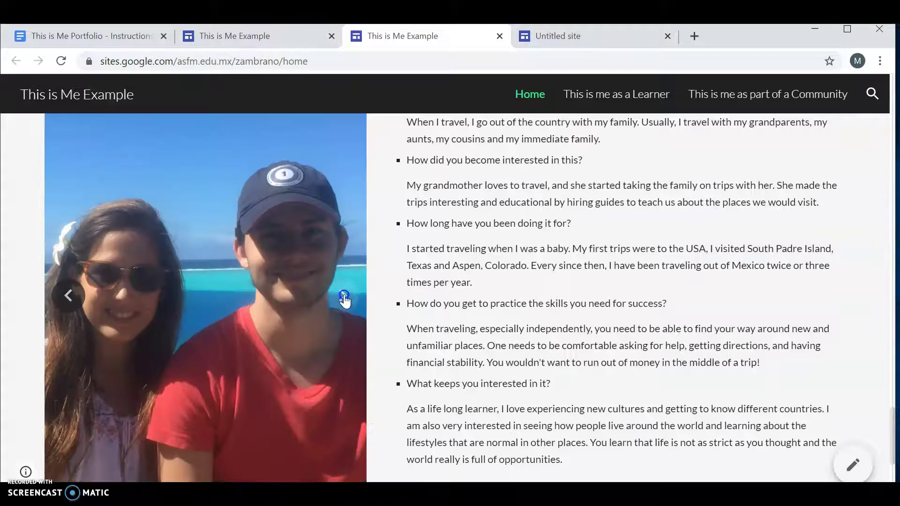
left_click(547, 36)
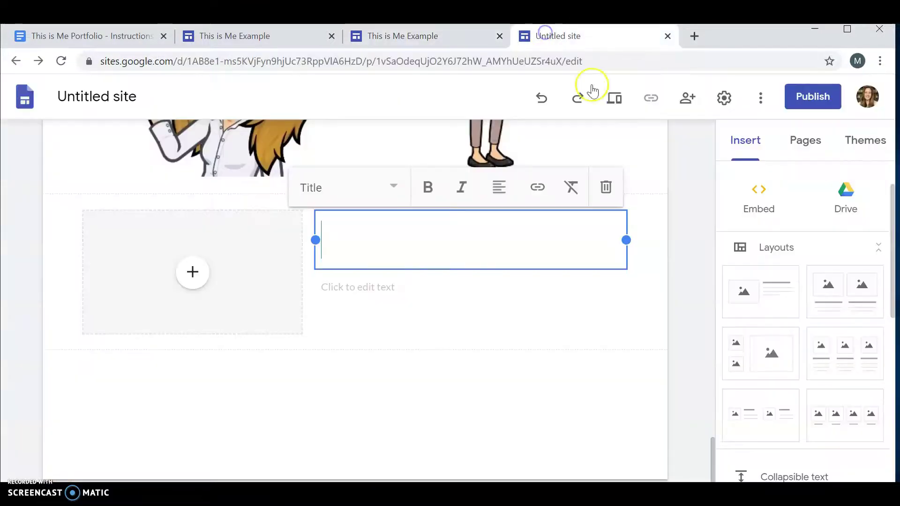
left_click(406, 37)
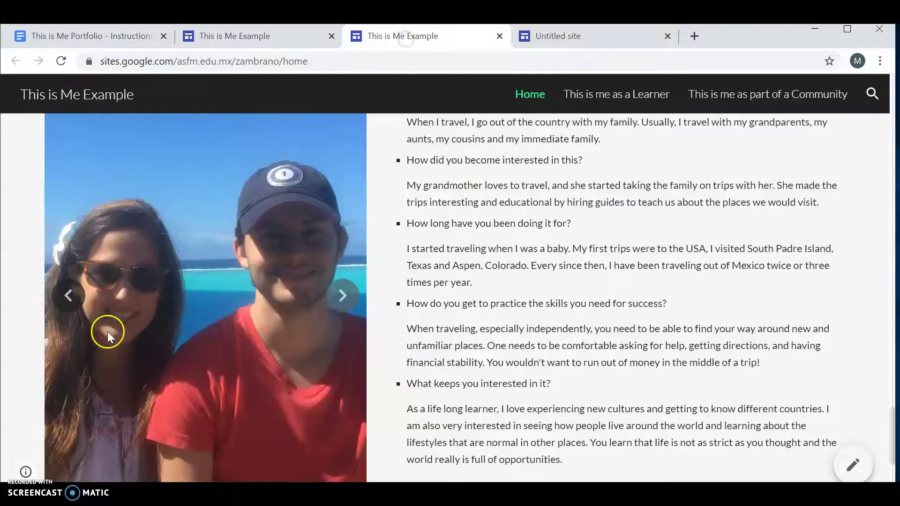
Return to the Untitled site editor, check the travel carousel section, and scroll up to the header
left_click(256, 37)
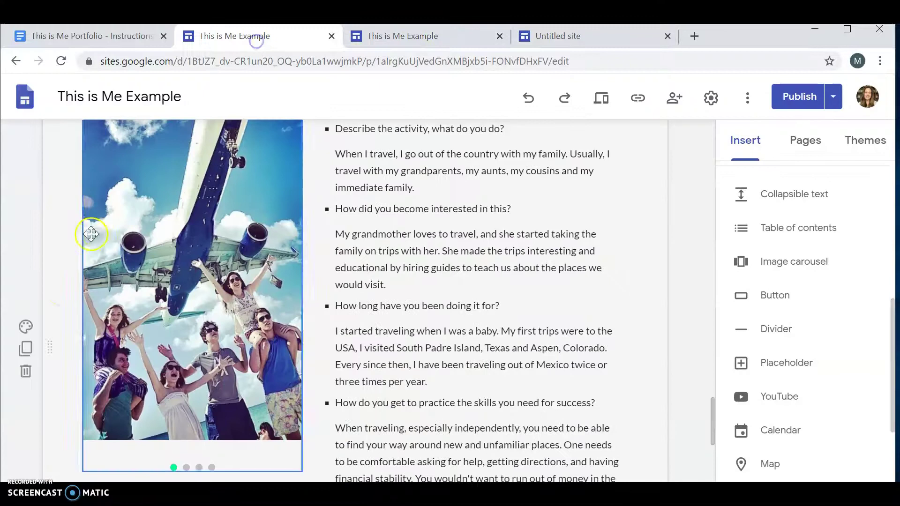
left_click(67, 291)
left_click(550, 36)
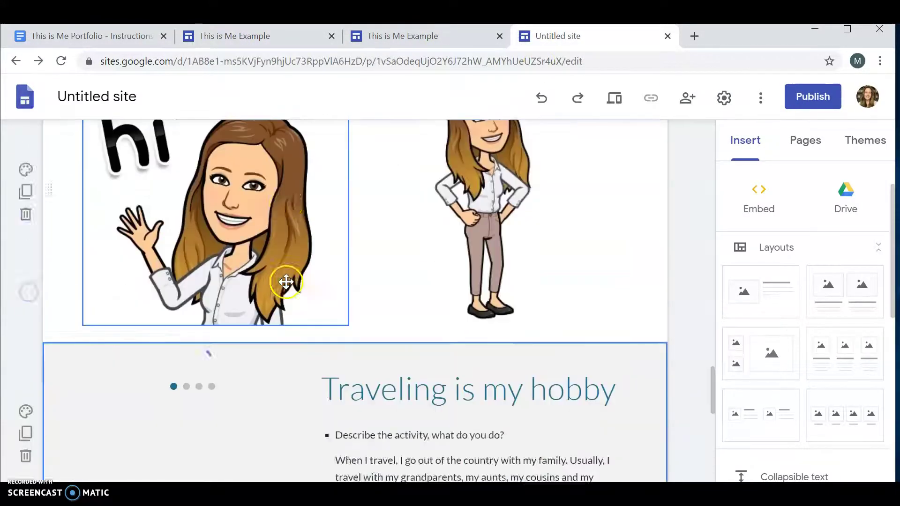
scroll(297, 376, "down", 9)
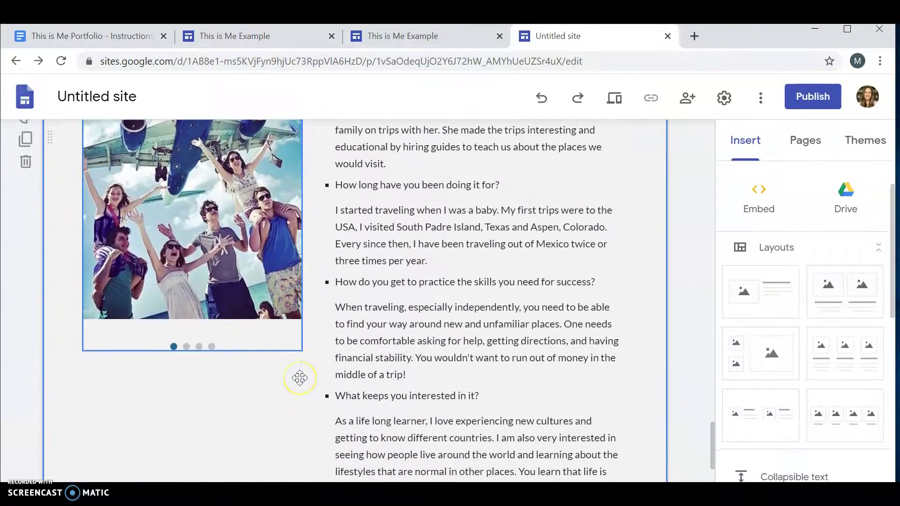
scroll(535, 283, "up", 3)
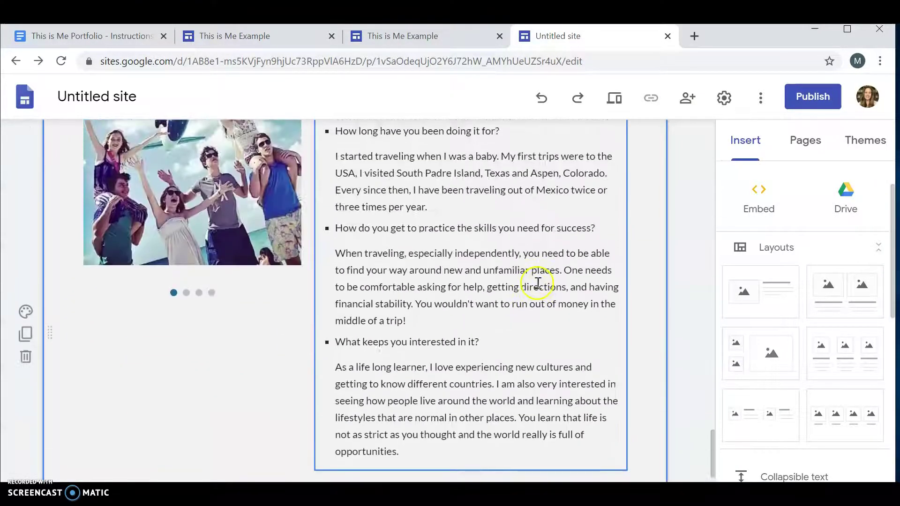
left_click(811, 107)
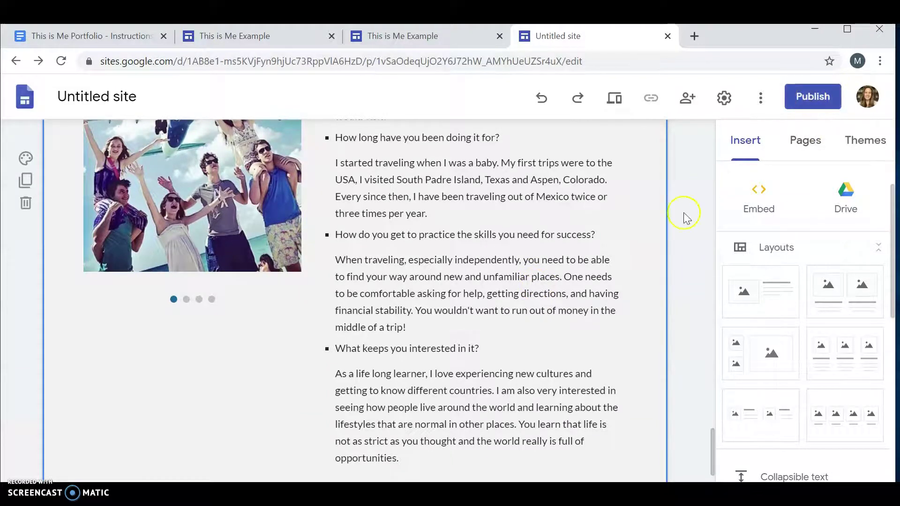
scroll(623, 287, "up", 7)
scroll(622, 287, "up", 15)
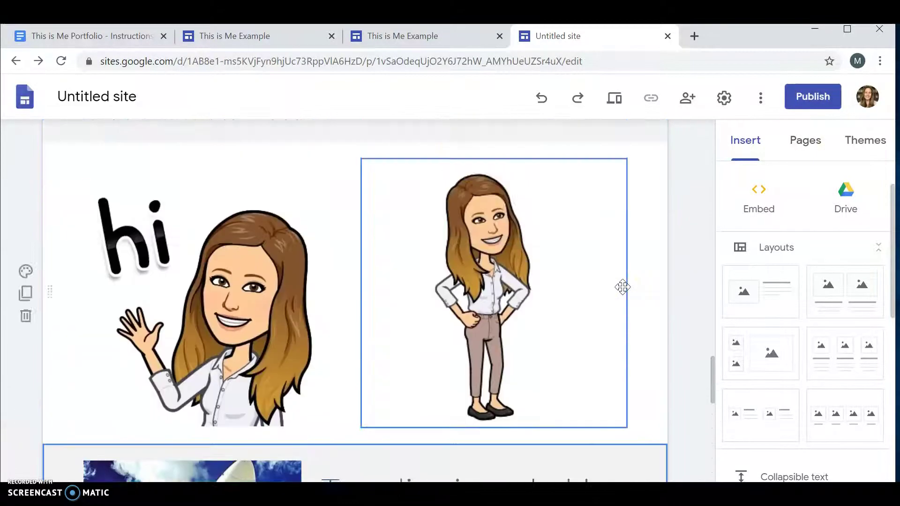
scroll(622, 286, "up", 10)
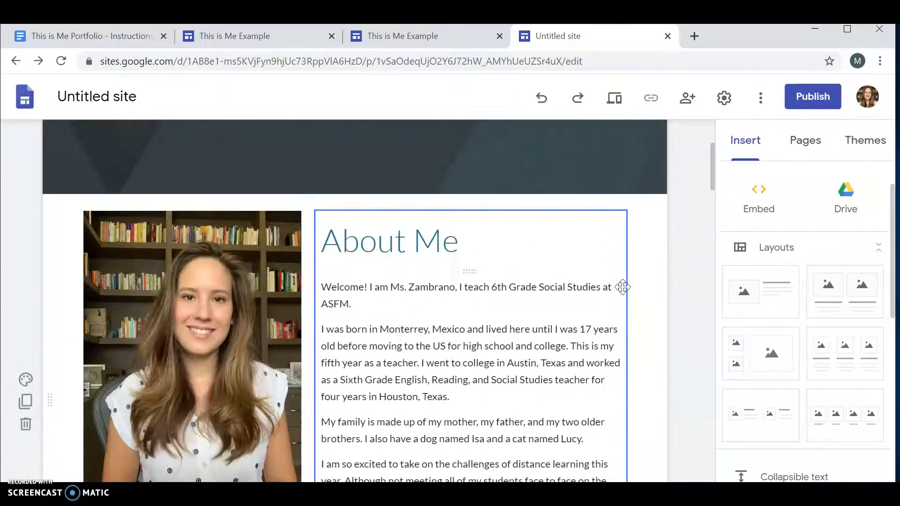
Set the header image to the blue dune stock picture
mouse_move(208, 362)
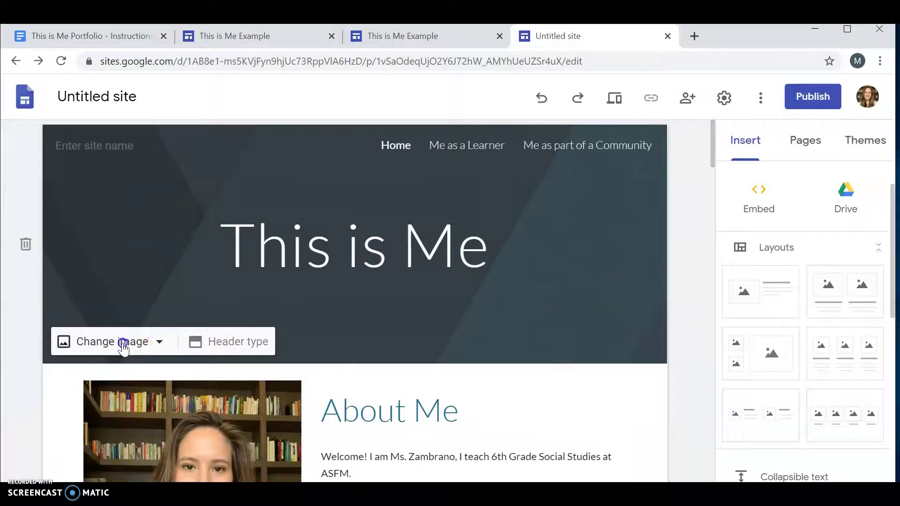
left_click(123, 346)
left_click(120, 415)
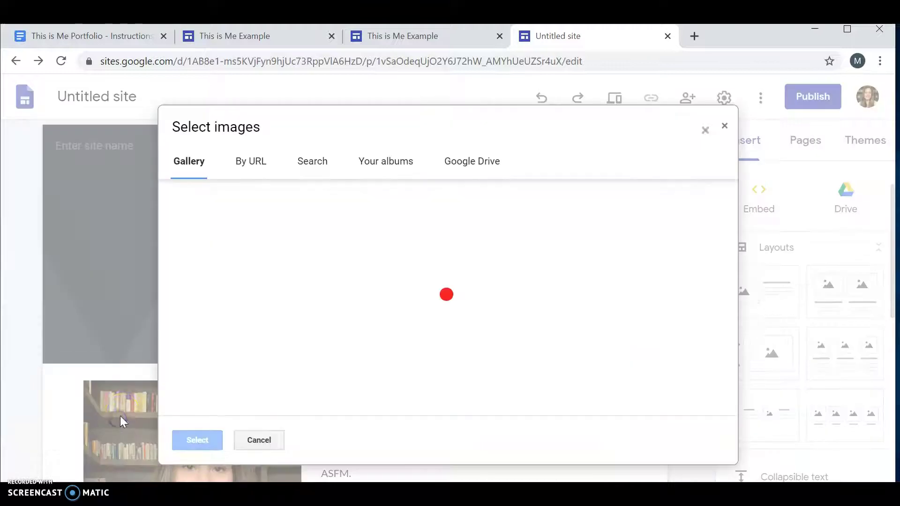
scroll(380, 339, "down", 3)
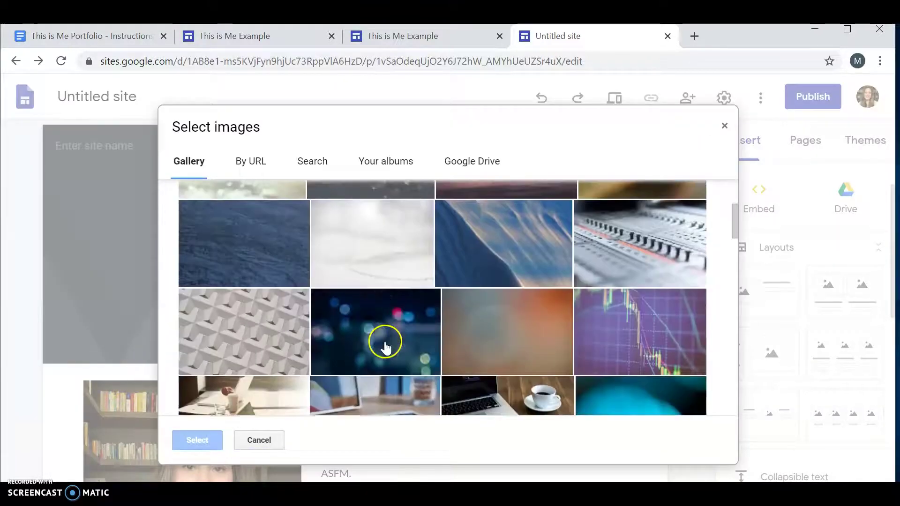
left_click(484, 261)
left_click(197, 439)
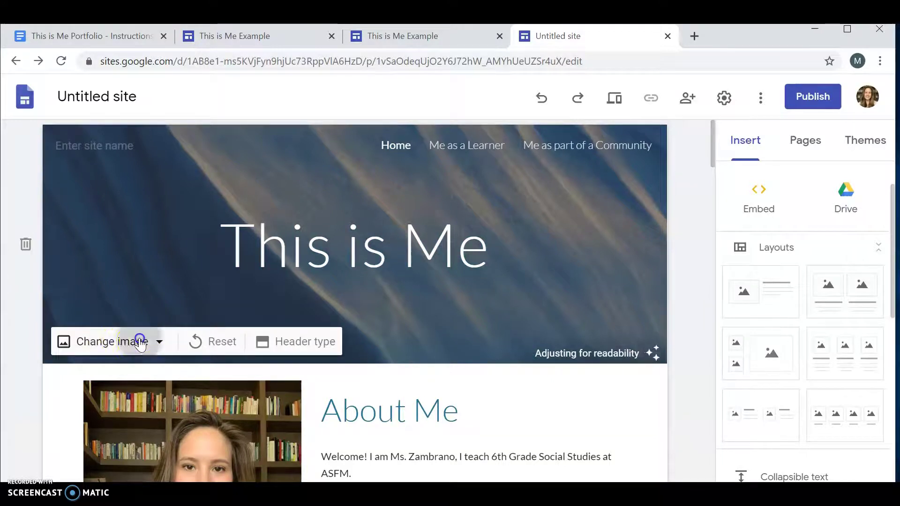
Upload the colored pencils image from Downloads as the header background, then review the page
left_click(136, 342)
left_click(103, 381)
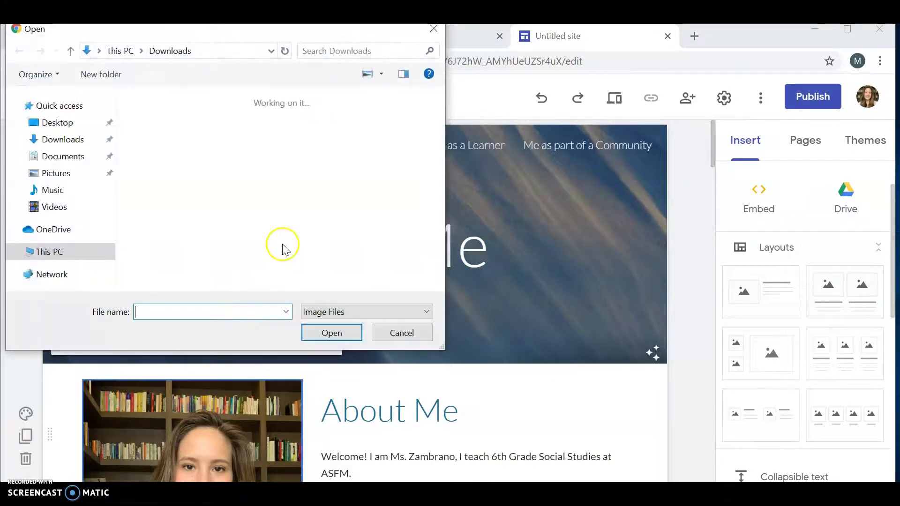
scroll(227, 201, "down", 10)
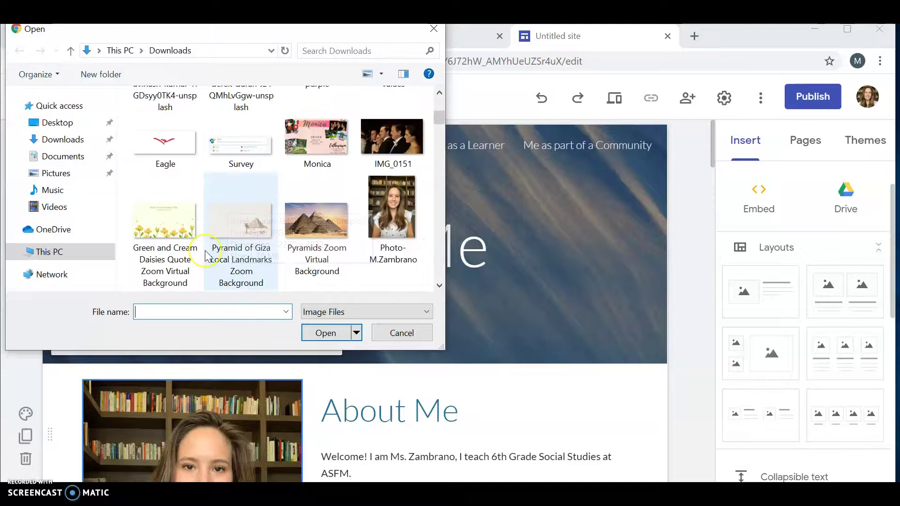
scroll(206, 256, "down", 8)
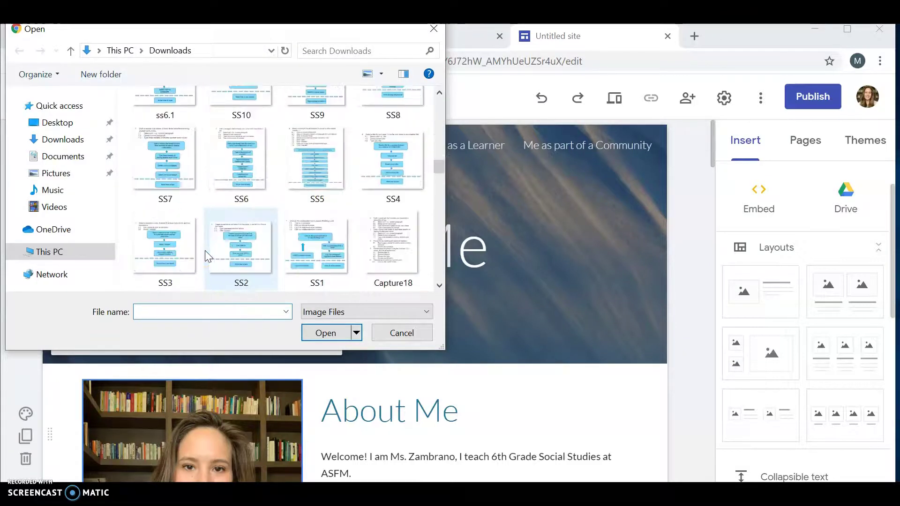
left_click(409, 234)
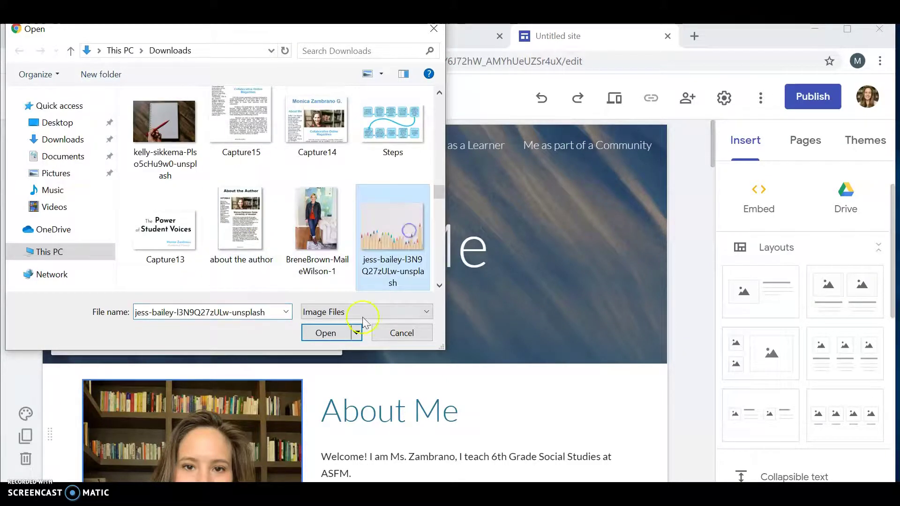
left_click(327, 333)
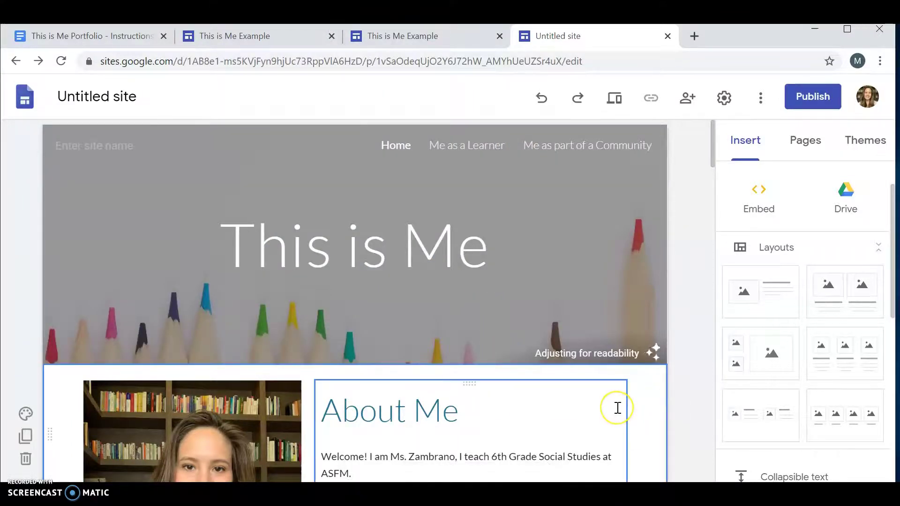
scroll(617, 407, "down", 15)
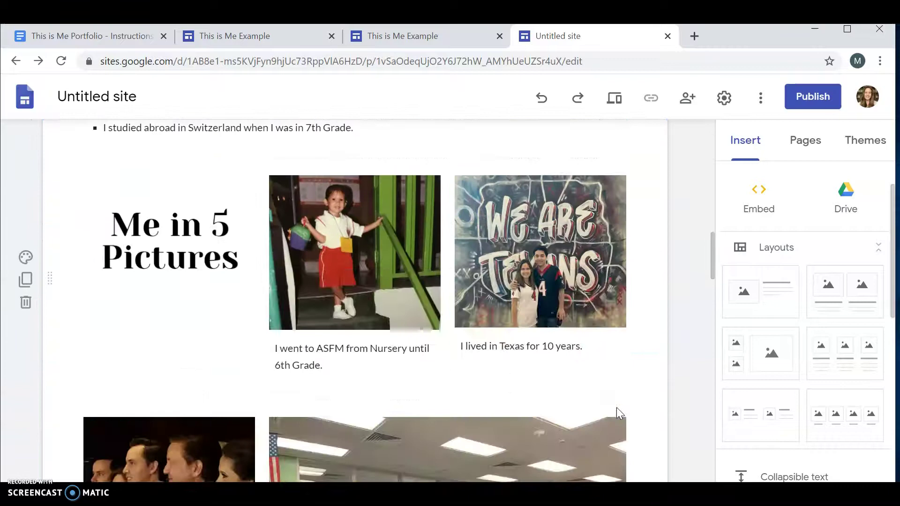
scroll(616, 406, "down", 15)
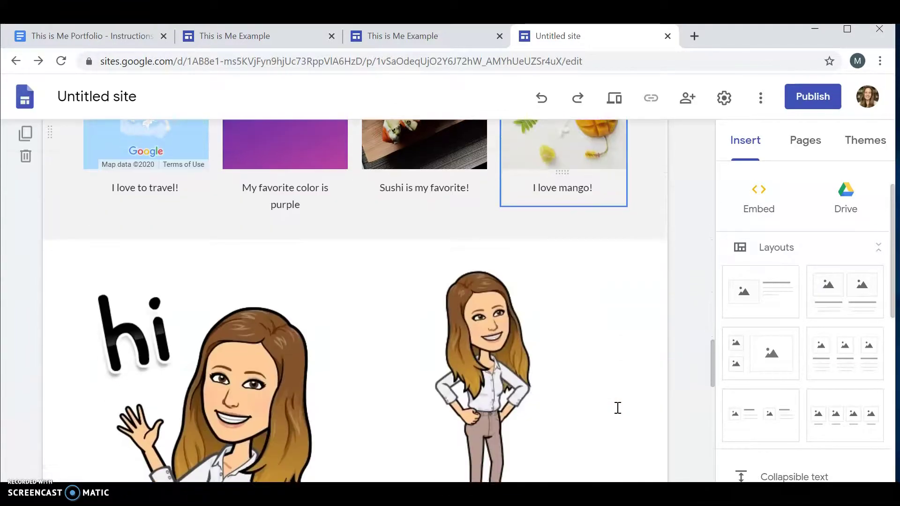
scroll(618, 407, "down", 15)
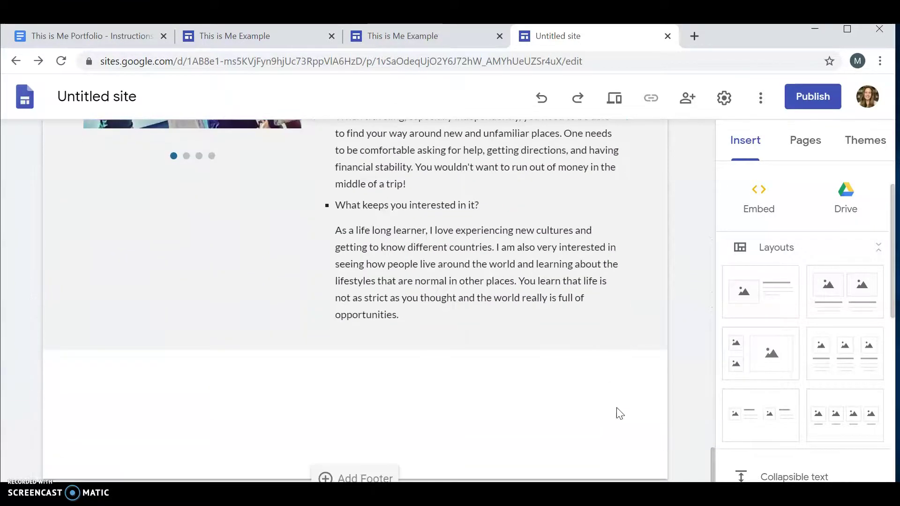
scroll(617, 406, "up", 8)
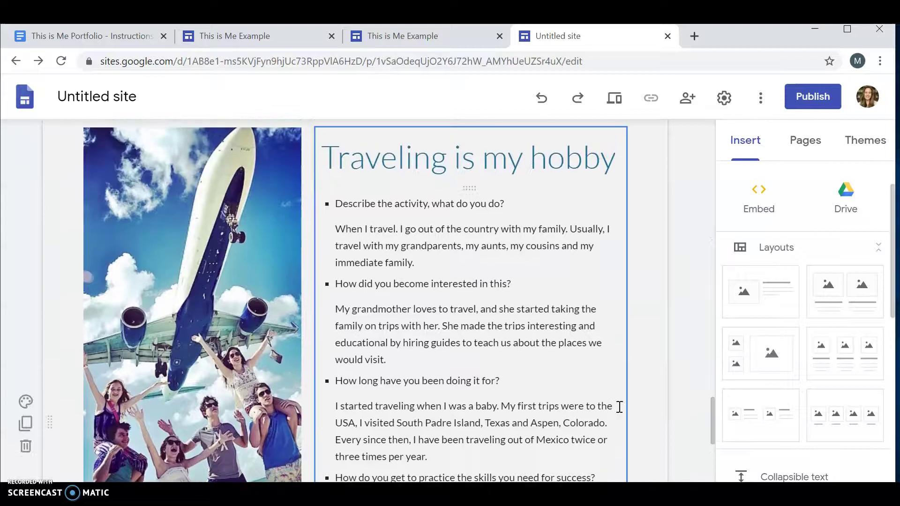
Publish the site, editing the web address until it's available, viewable by anyone at ASFM
left_click(813, 97)
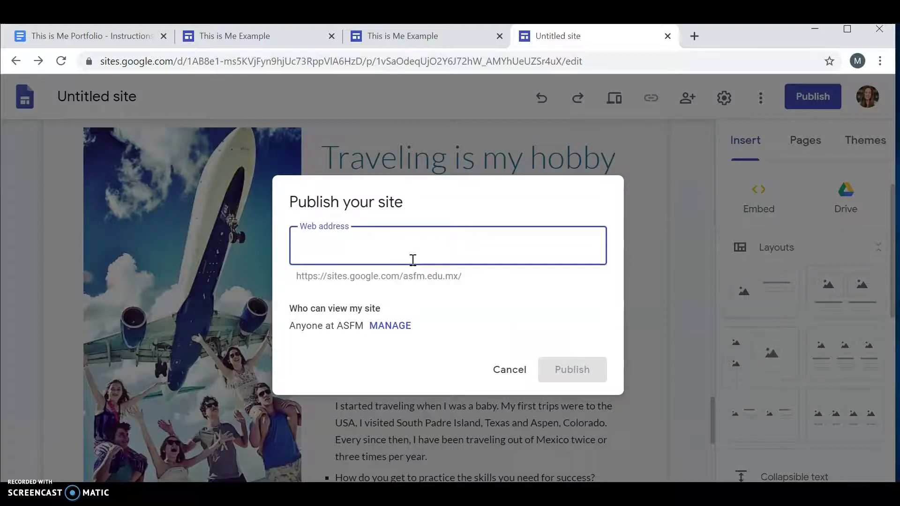
type("zambrano")
left_click(436, 261)
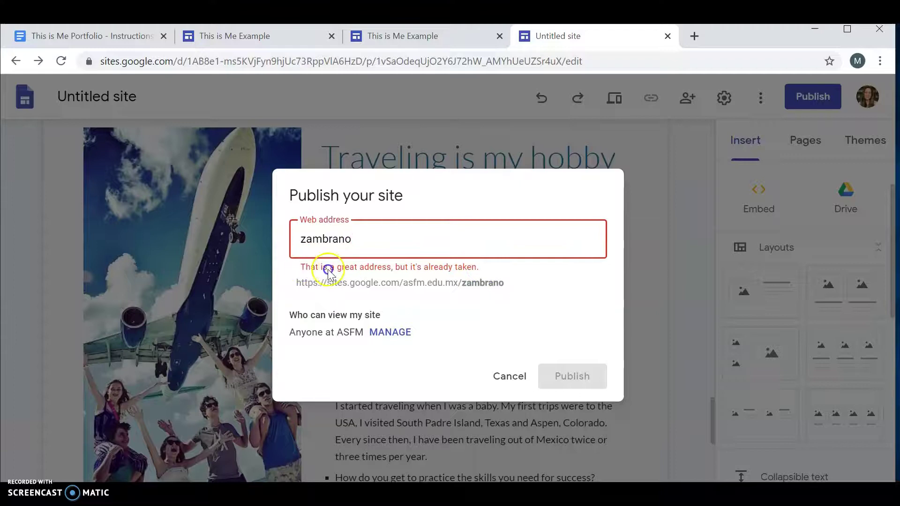
left_click(293, 243)
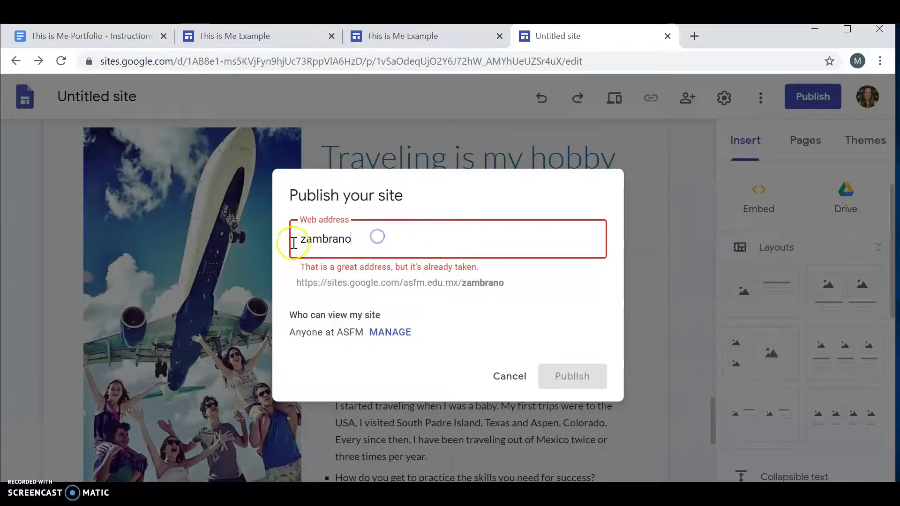
type("m")
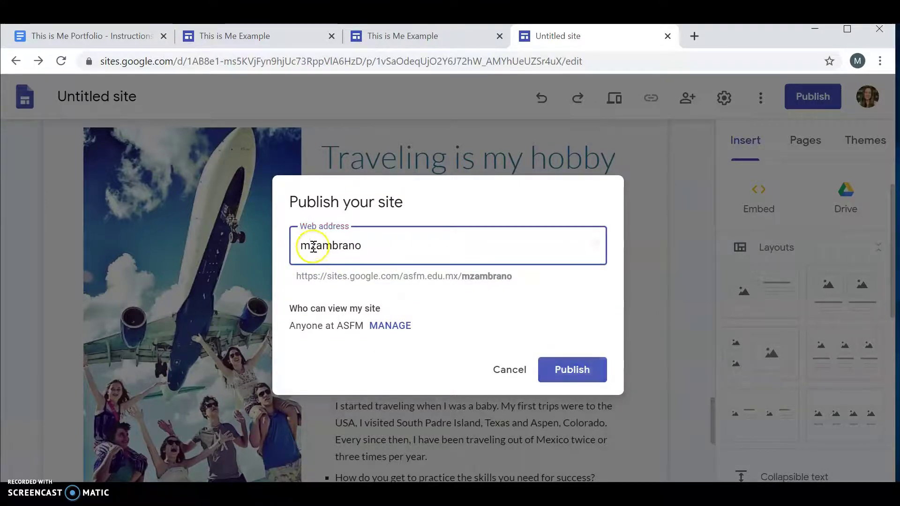
left_click(308, 247)
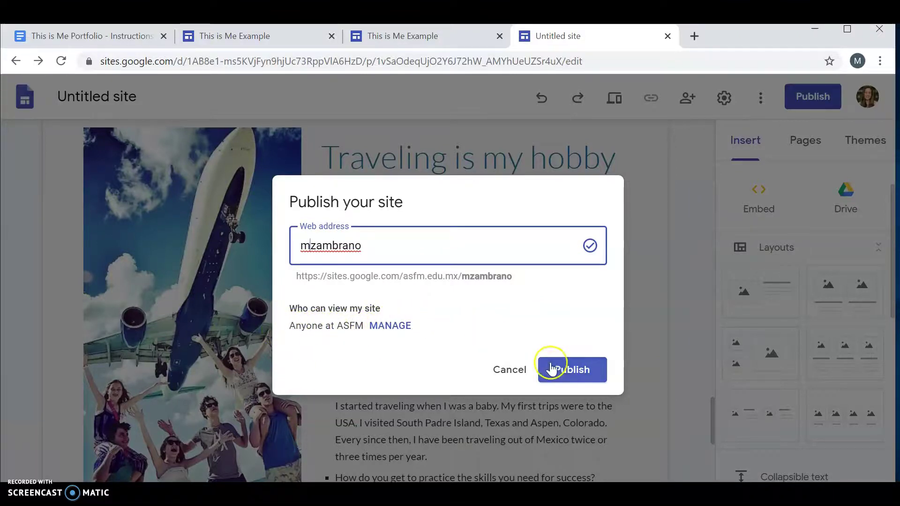
left_click(570, 369)
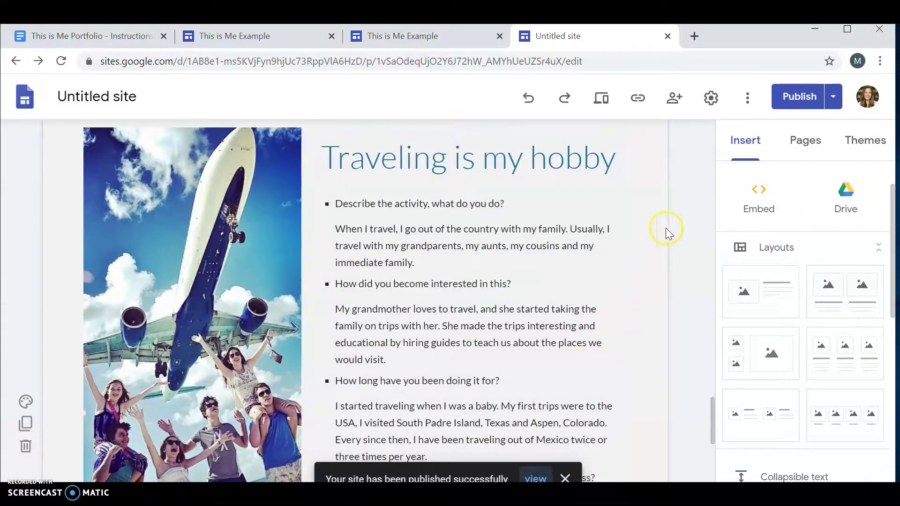
Copy the published site link from the toolbar's link dialog
left_click(747, 98)
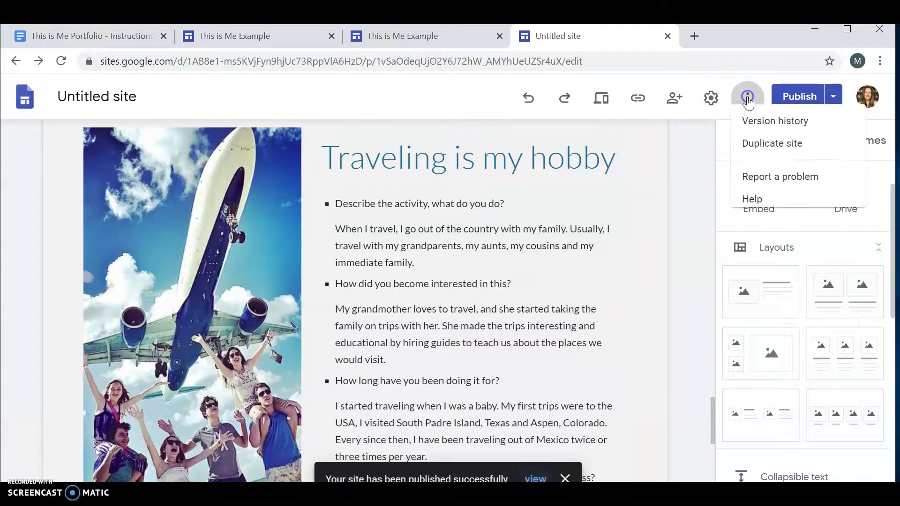
left_click(638, 103)
left_click(638, 102)
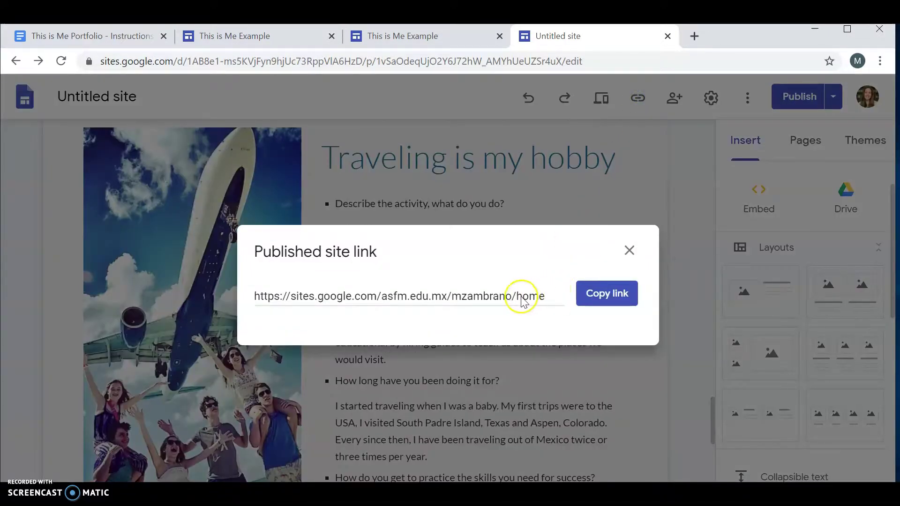
left_click(590, 298)
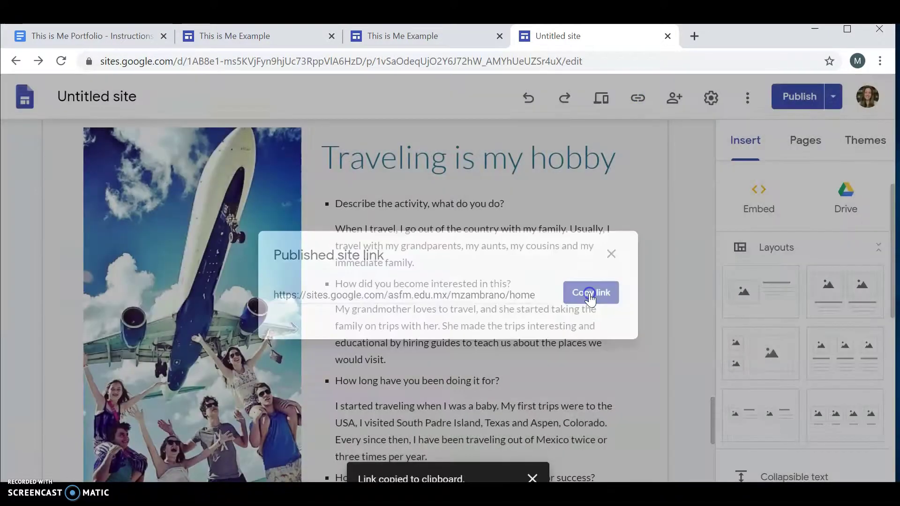
Paste the copied link into a new tab and scroll through the live This is Me site
left_click(689, 40)
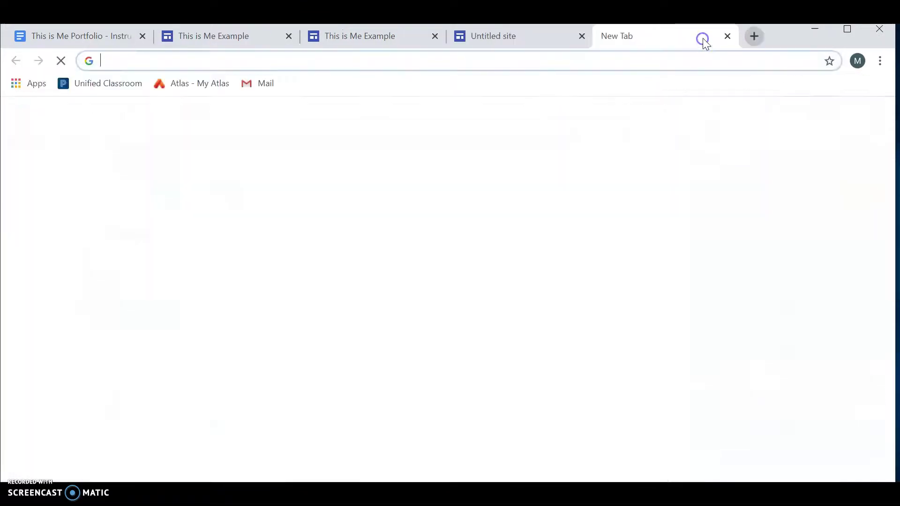
key("ctrl+v")
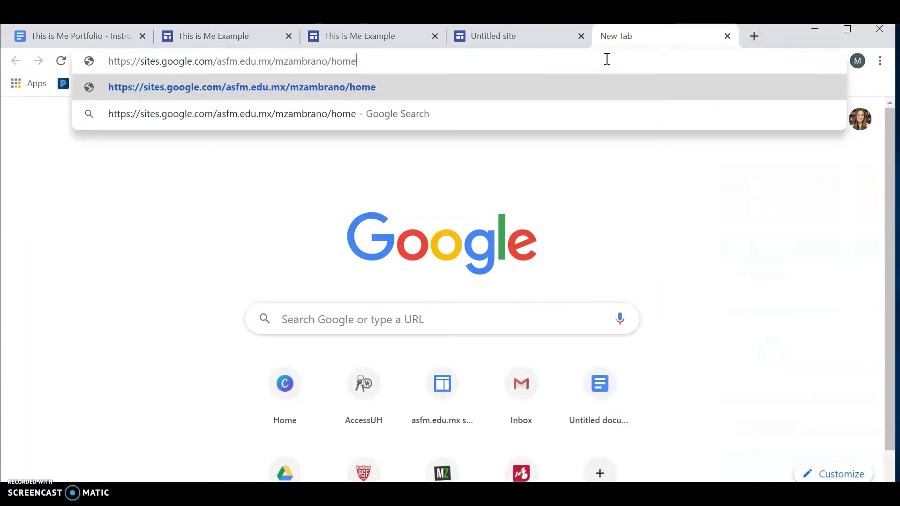
left_click(505, 93)
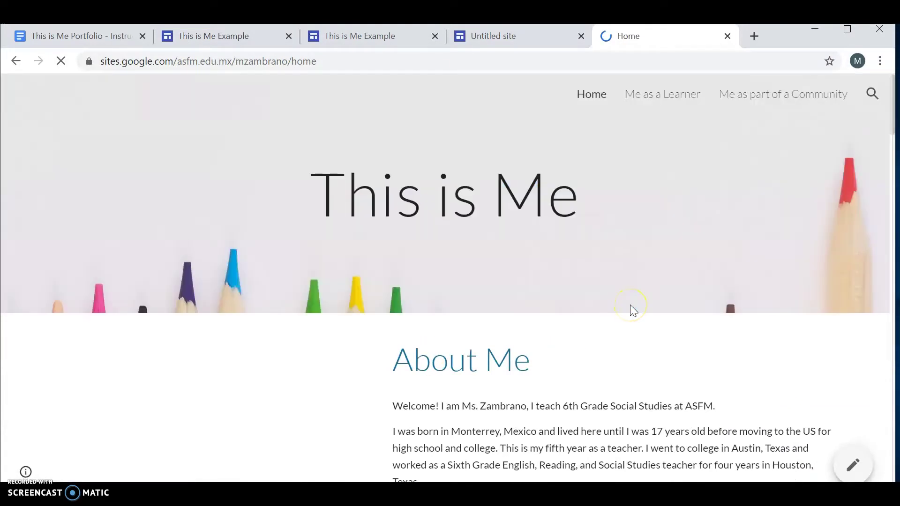
scroll(633, 309, "down", 5)
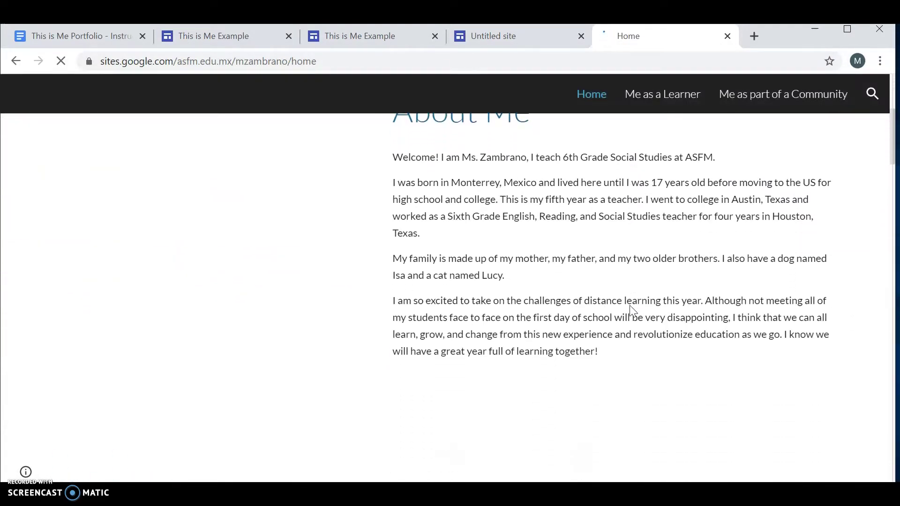
scroll(633, 309, "down", 15)
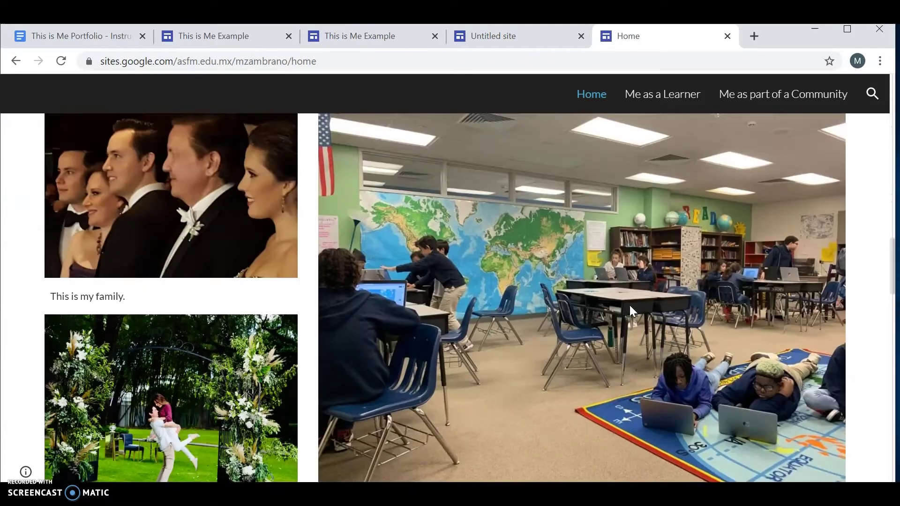